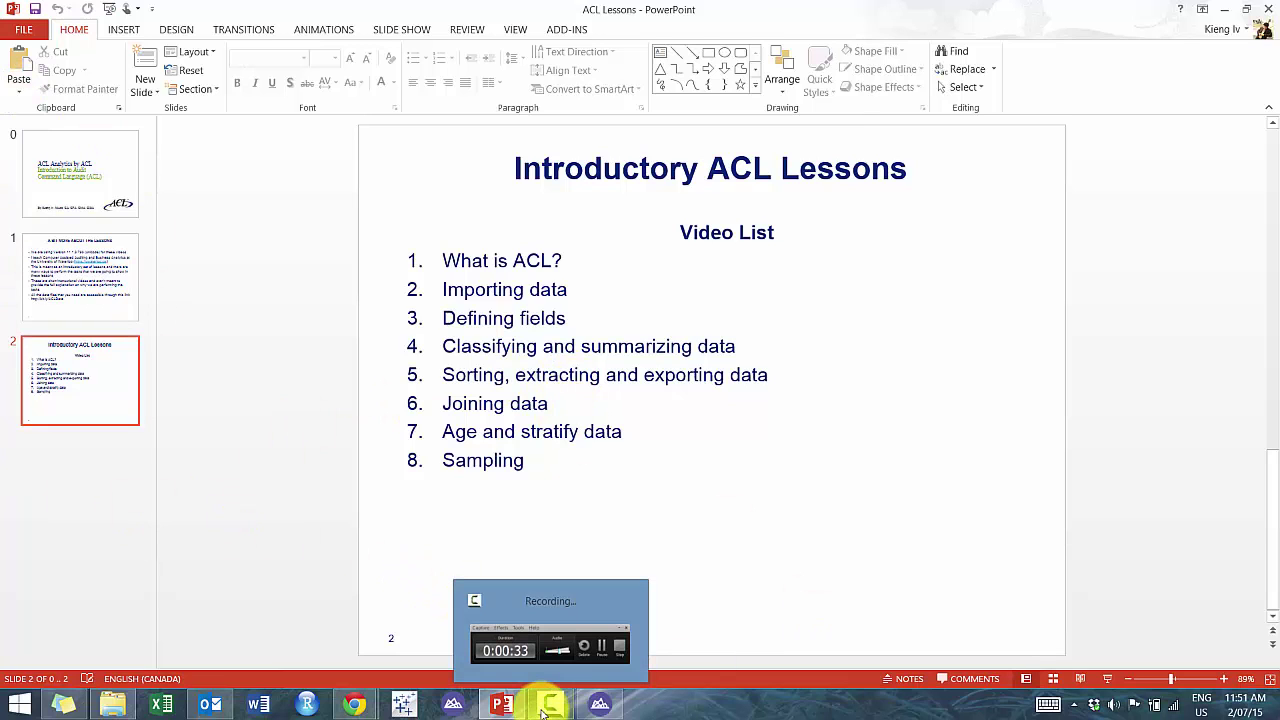
Switch from PowerPoint to ACL Analytics' Tutorial Analytics project showing the EMPLOYEE_SUMM table
left_click(604, 702)
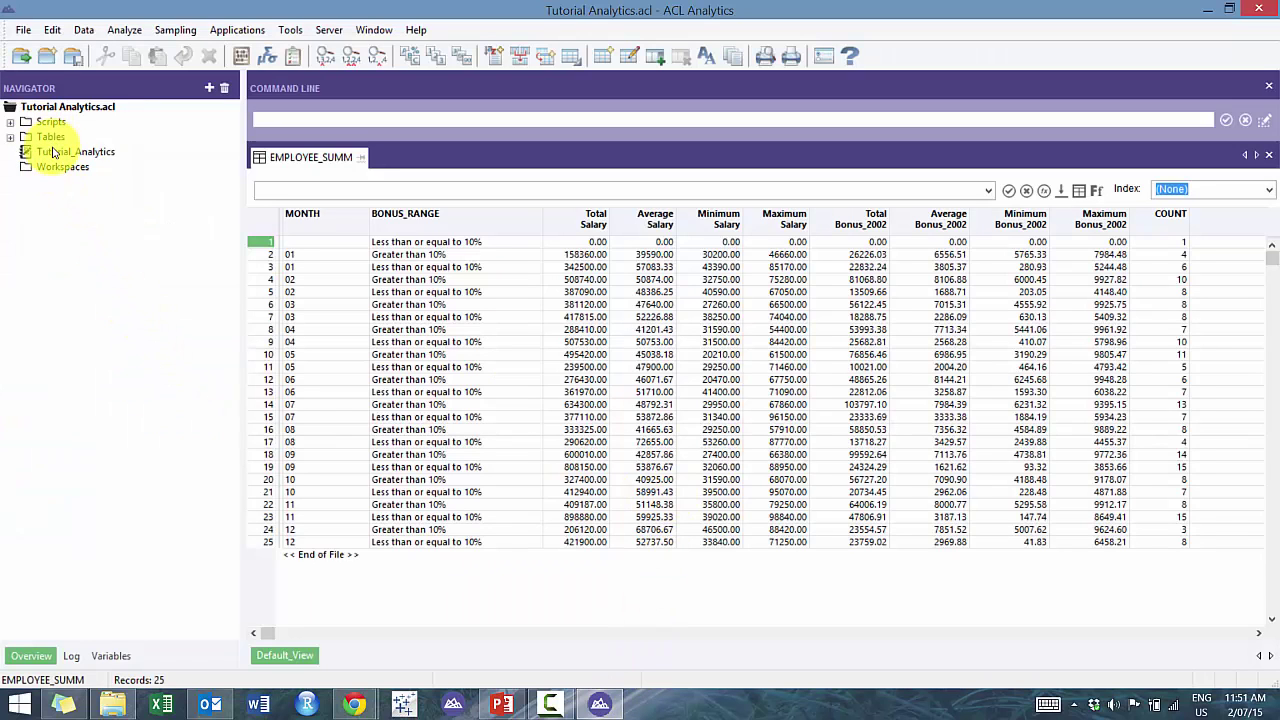
Expand Tables > _Source and Scripts in the Navigator and open the _Employee_May table
double_click(54, 138)
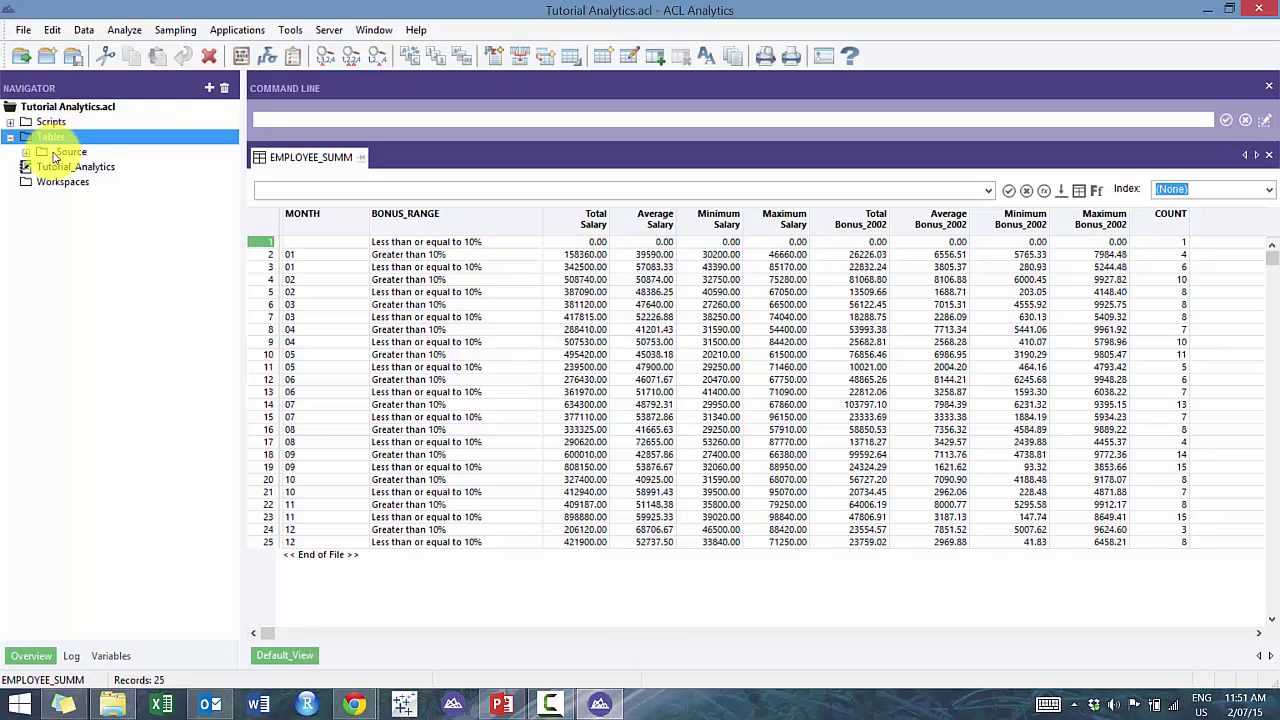
double_click(55, 152)
double_click(50, 121)
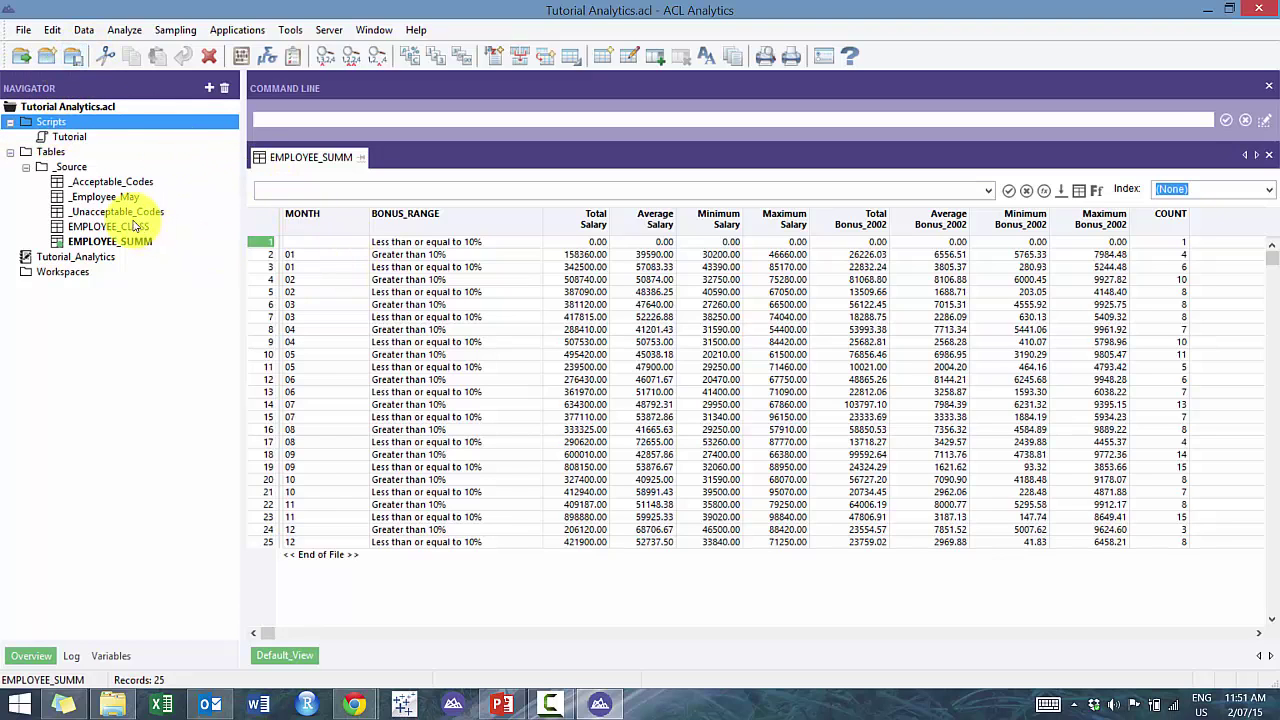
double_click(105, 196)
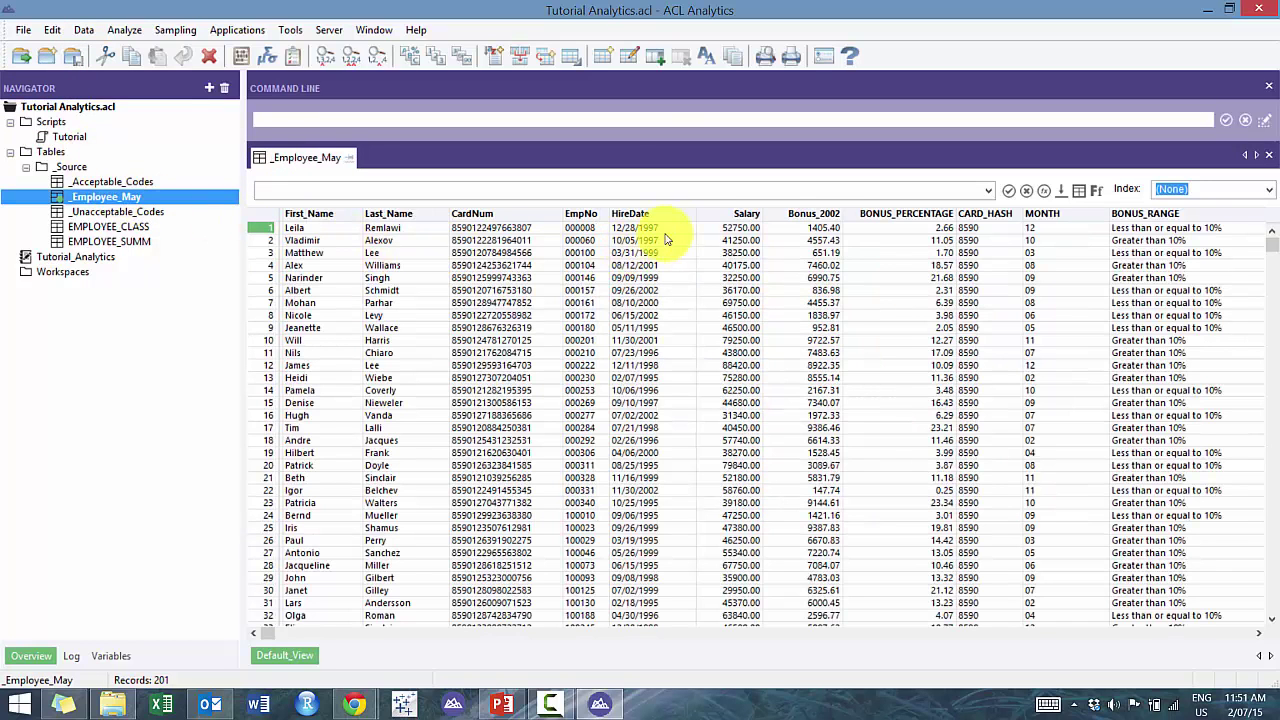
Resize all _Employee_May columns to fit their contents
right_click(700, 215)
left_click(752, 303)
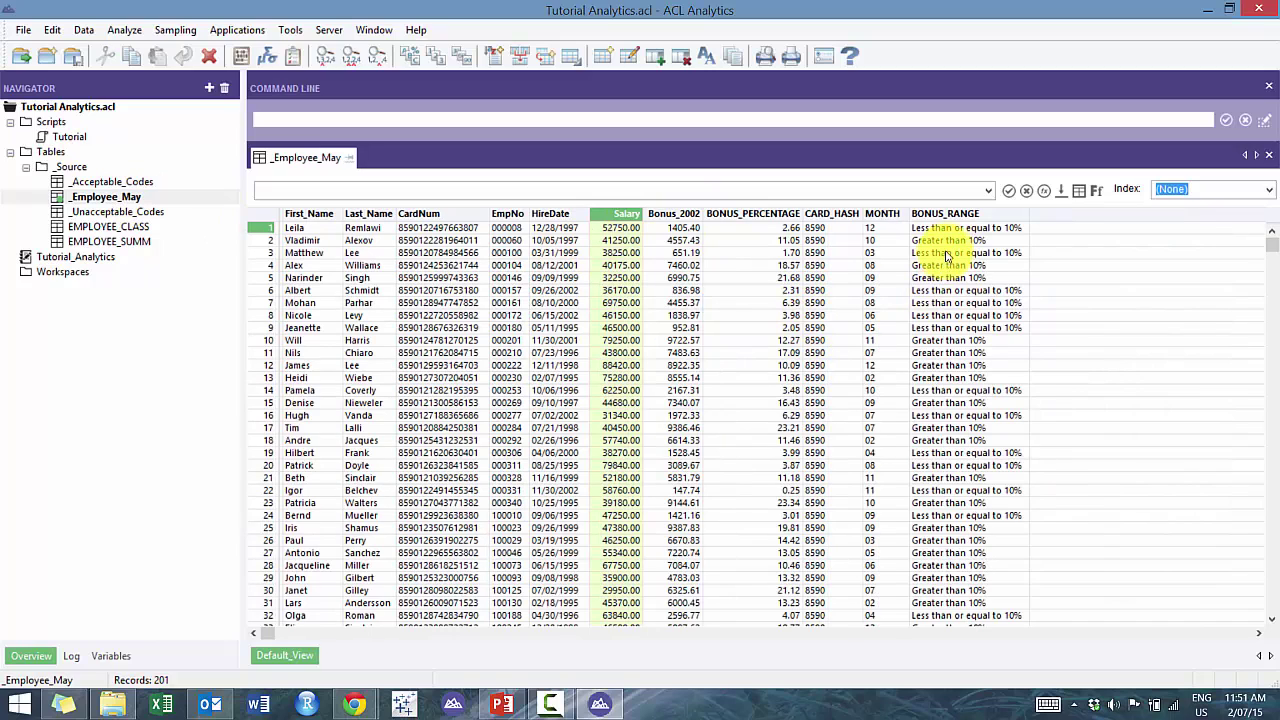
left_click(775, 187)
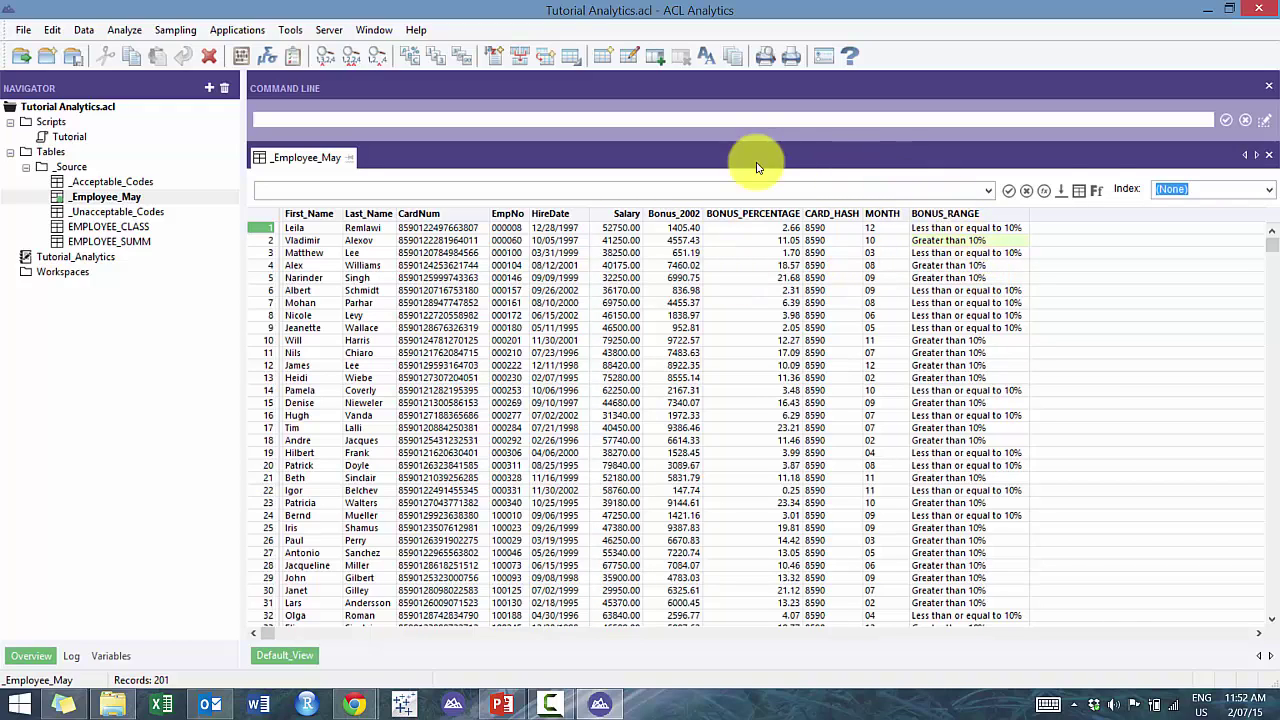
right_click(905, 295)
left_click(677, 243)
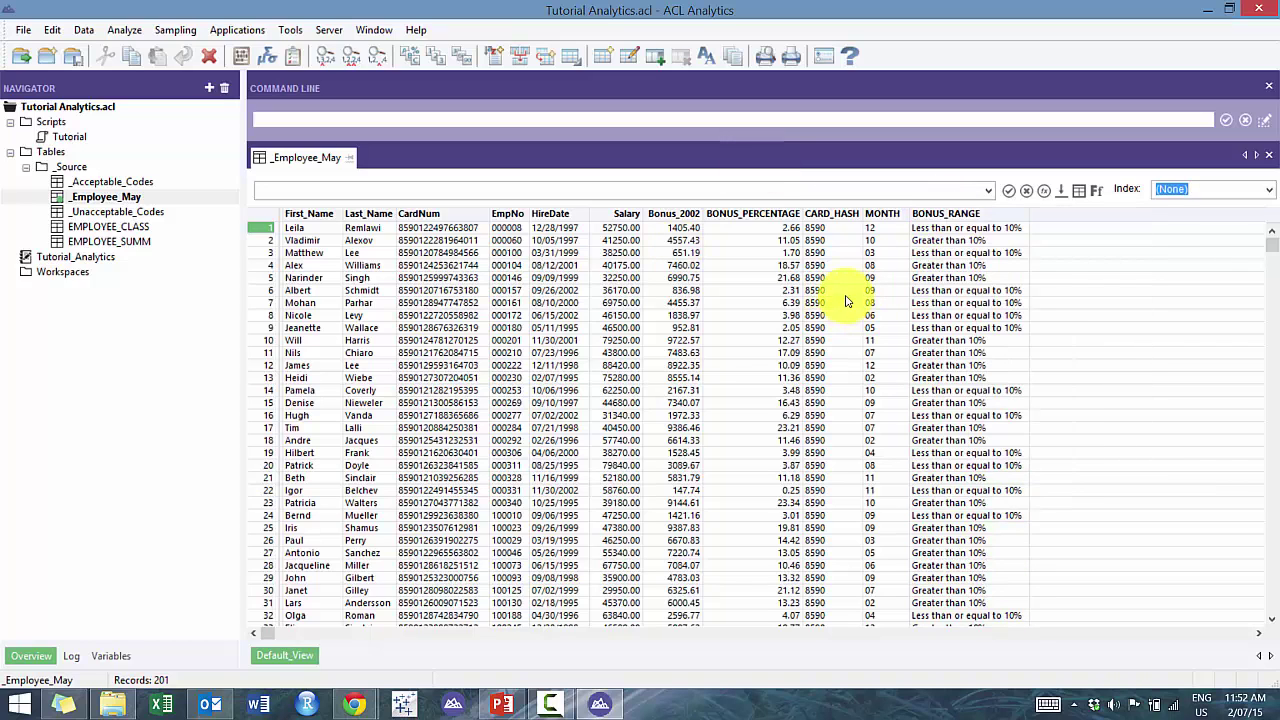
Open Data > Extract on _Employee_May, leaving Record selected on the Main tab
left_click(124, 29)
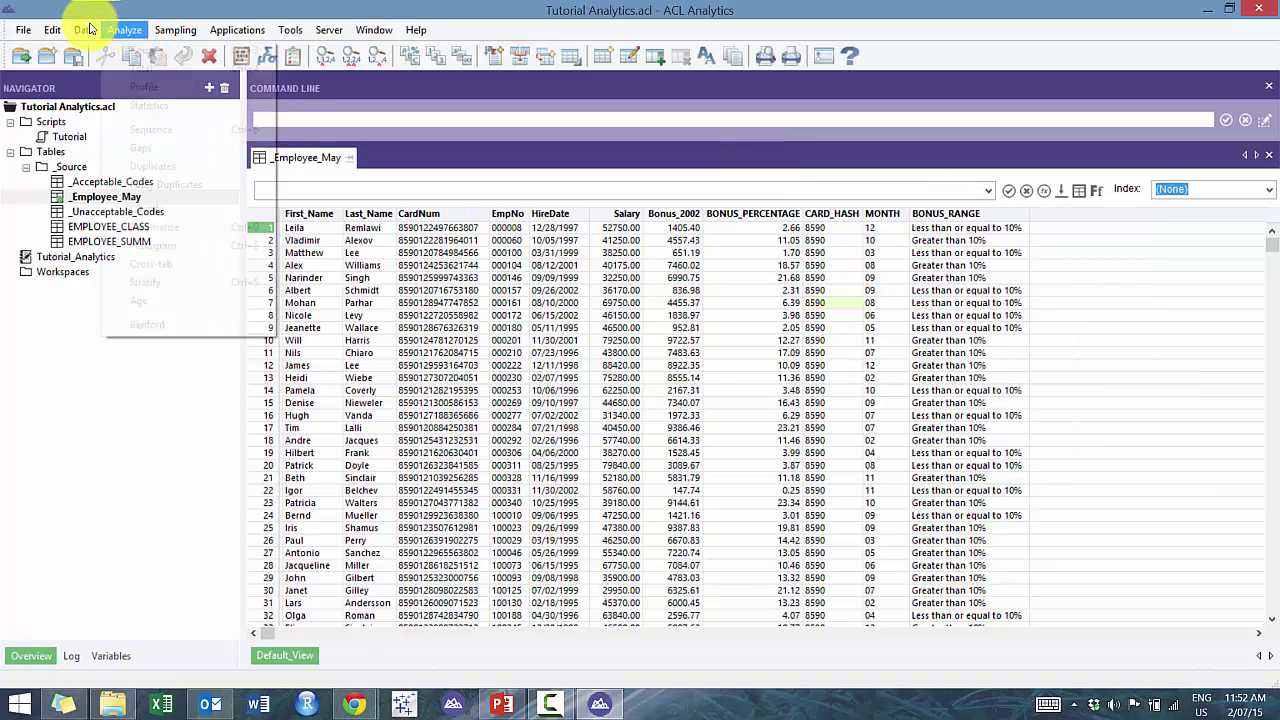
left_click(84, 30)
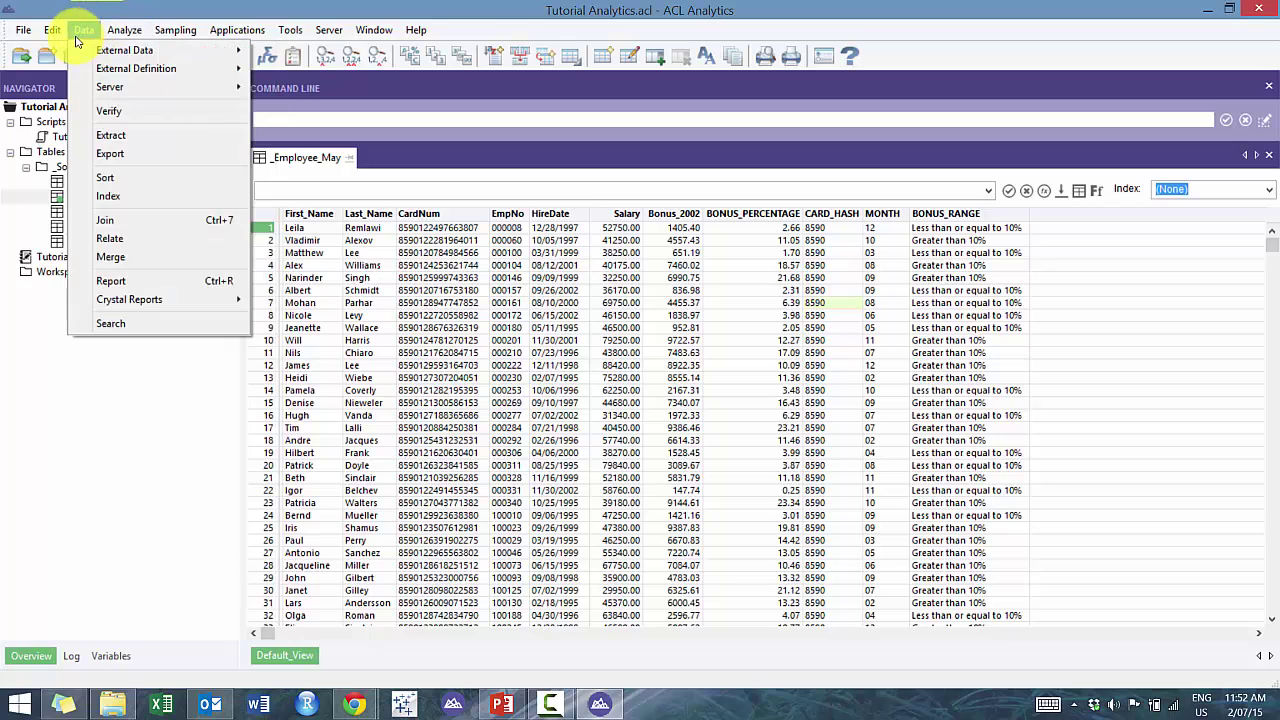
left_click(112, 135)
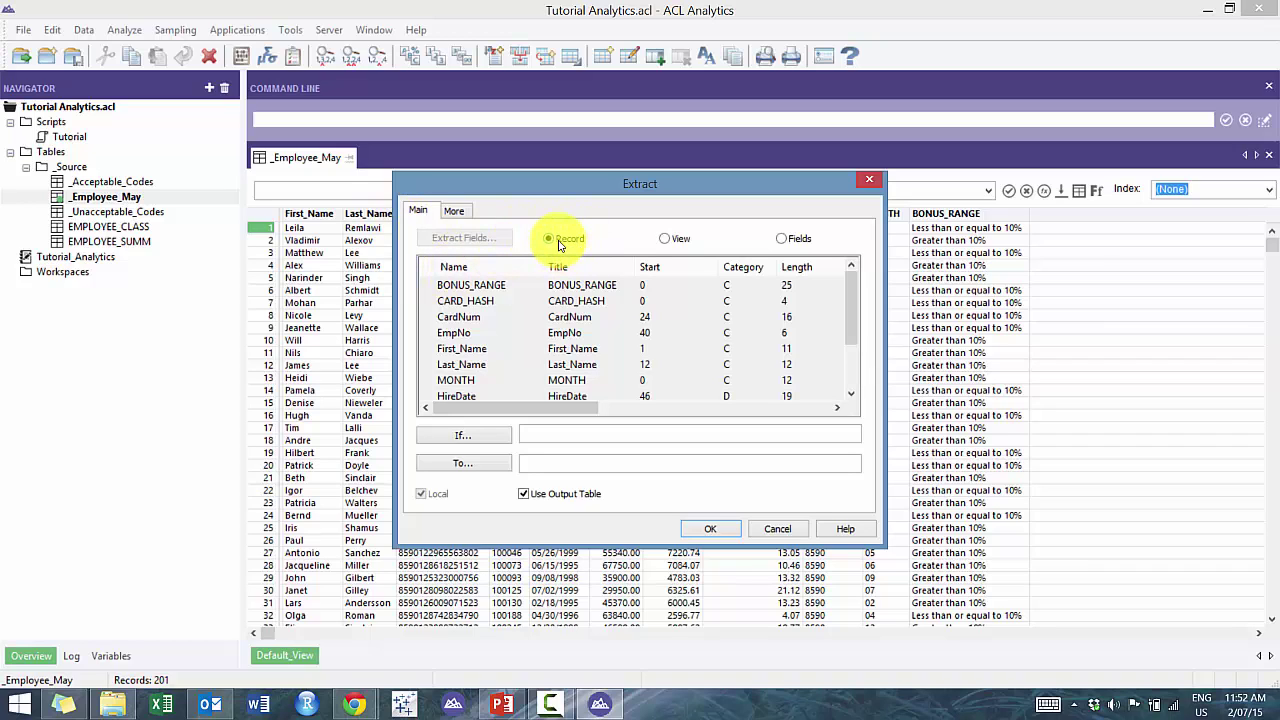
left_click(664, 238)
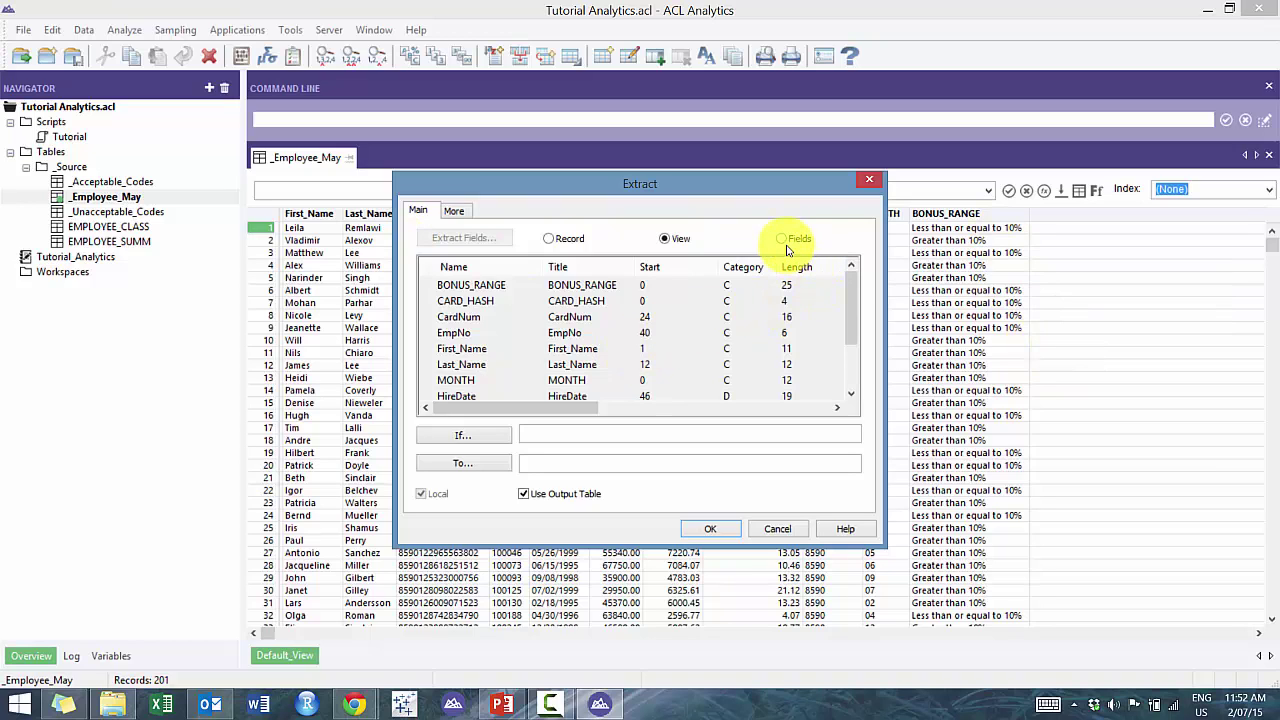
left_click(785, 242)
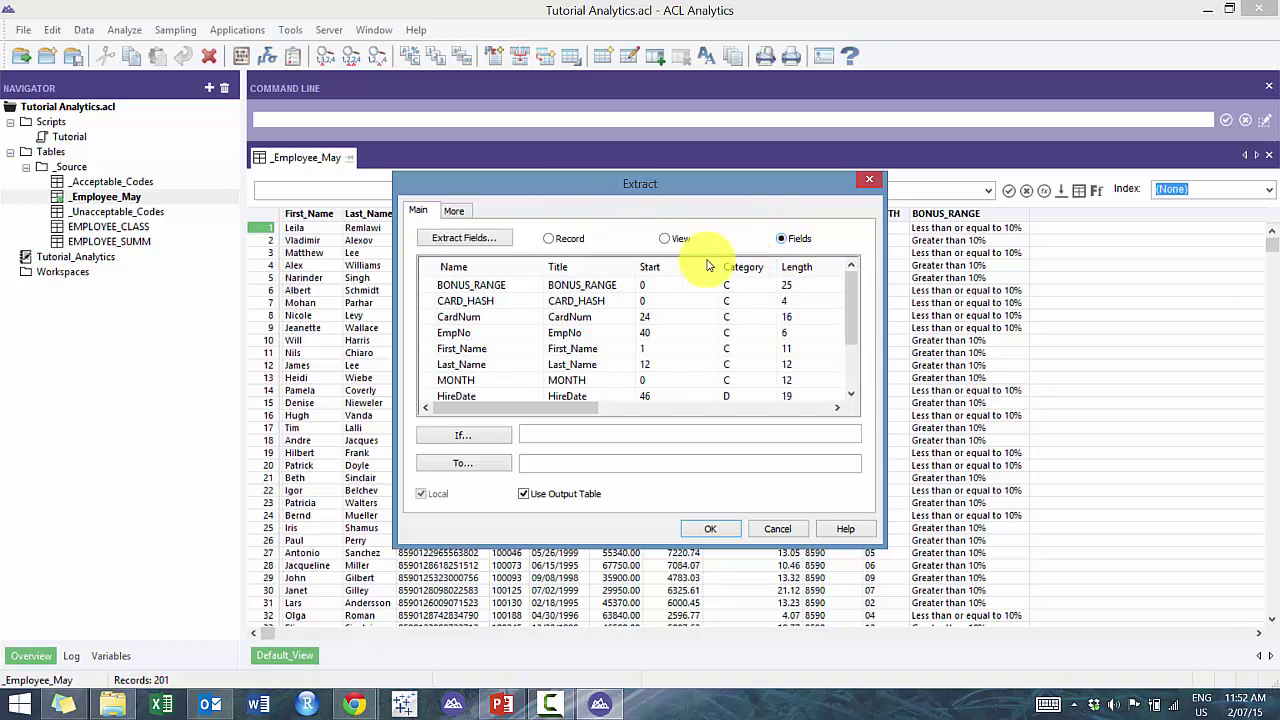
left_click(576, 243)
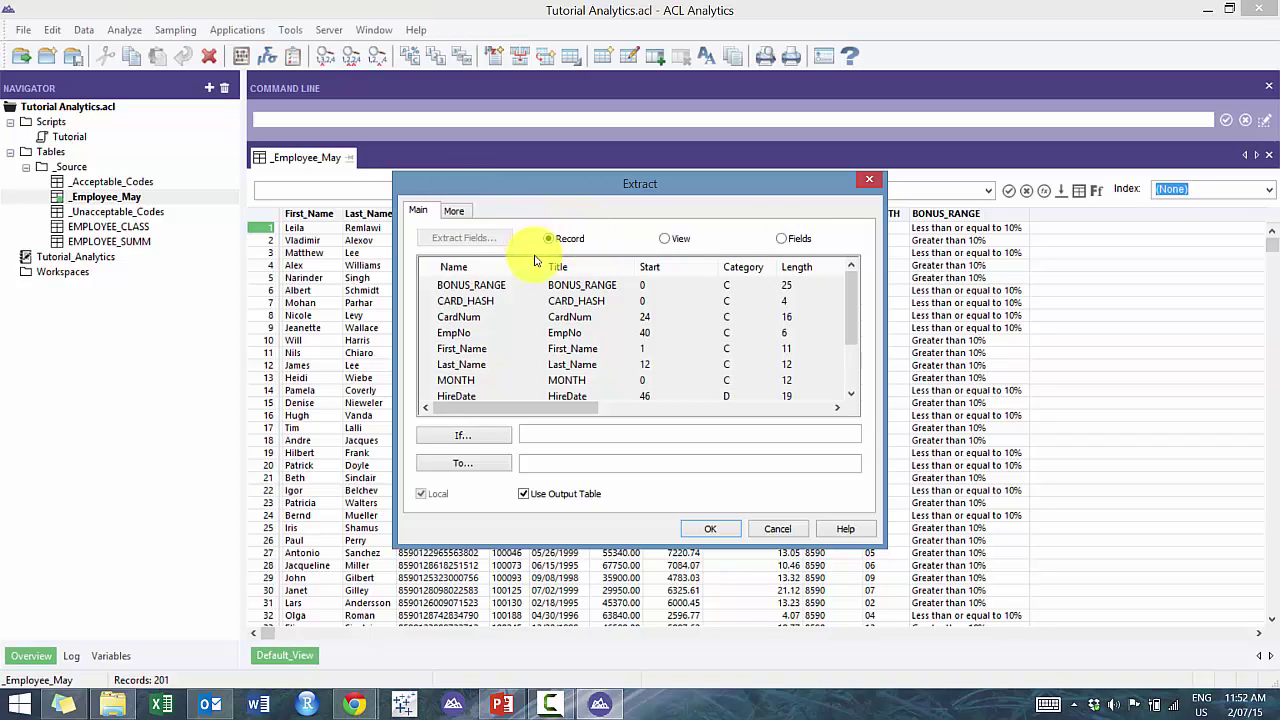
left_click(452, 211)
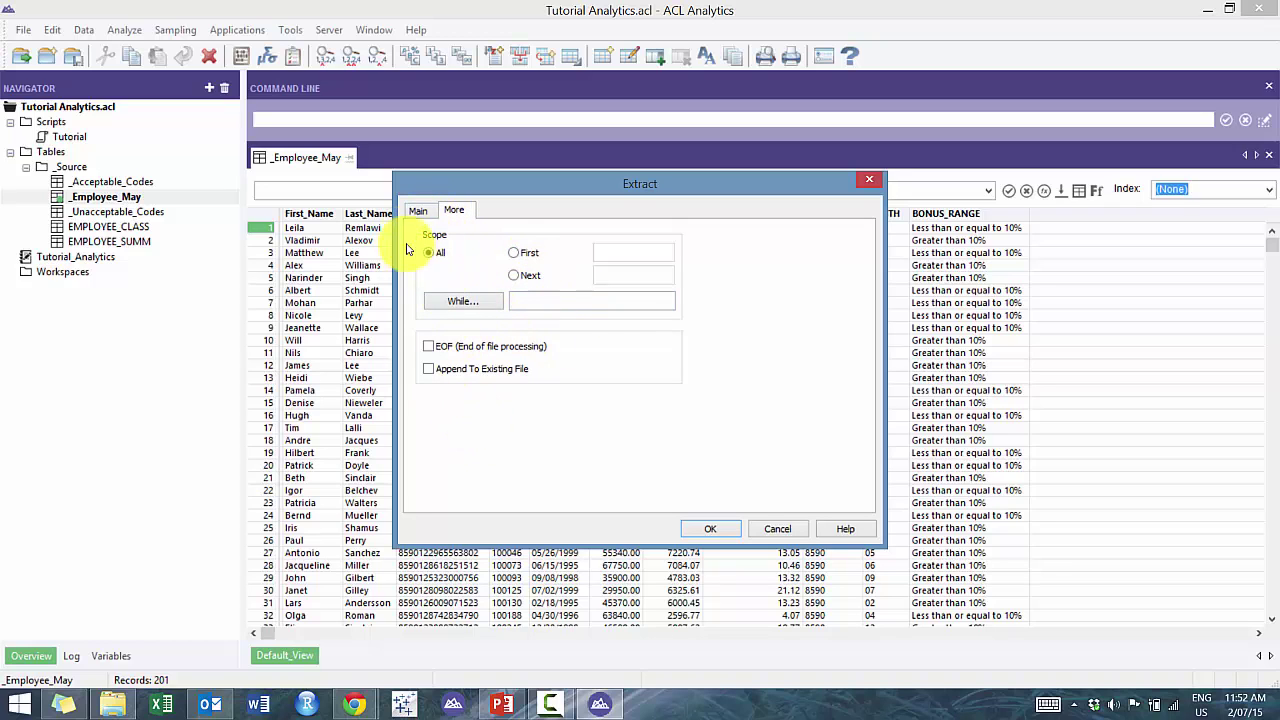
left_click(423, 218)
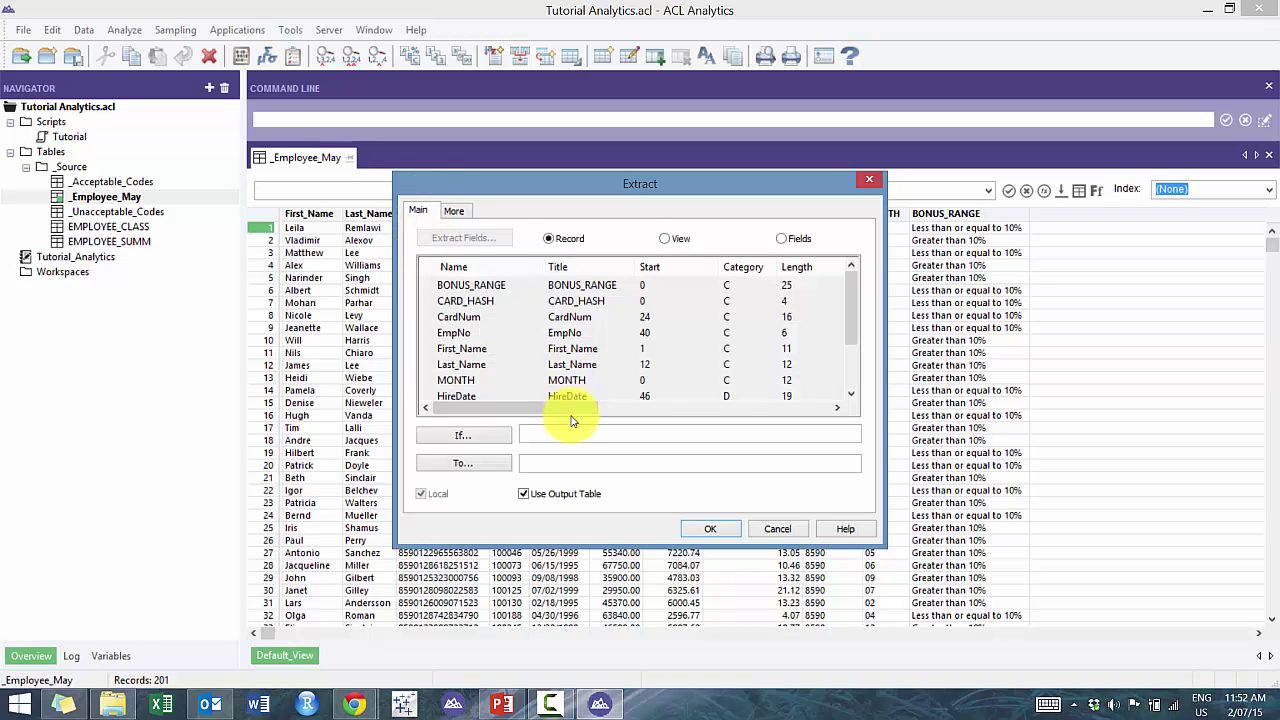
Extract records with If Bonus_Range="Greater than 10%" into table Employee_May_Greater_than_10%
left_click(536, 437)
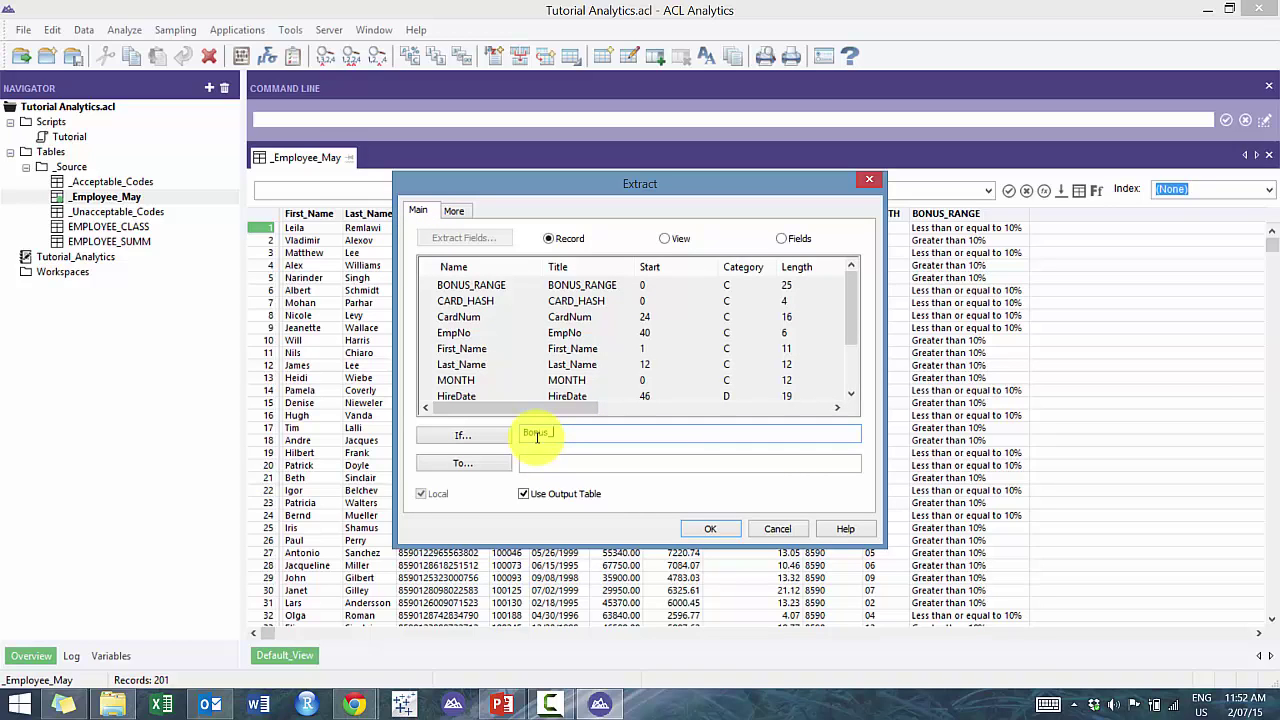
type("Bonus_Range=\"Greater than 10%")
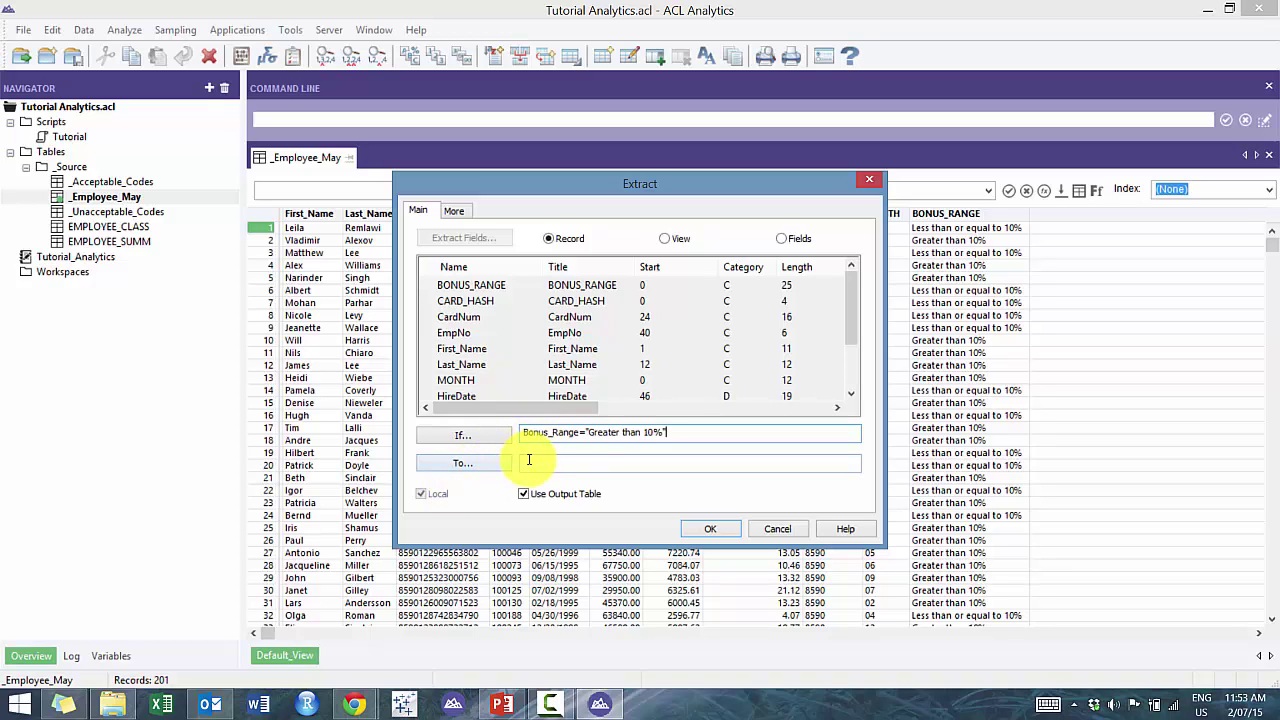
left_click(527, 466)
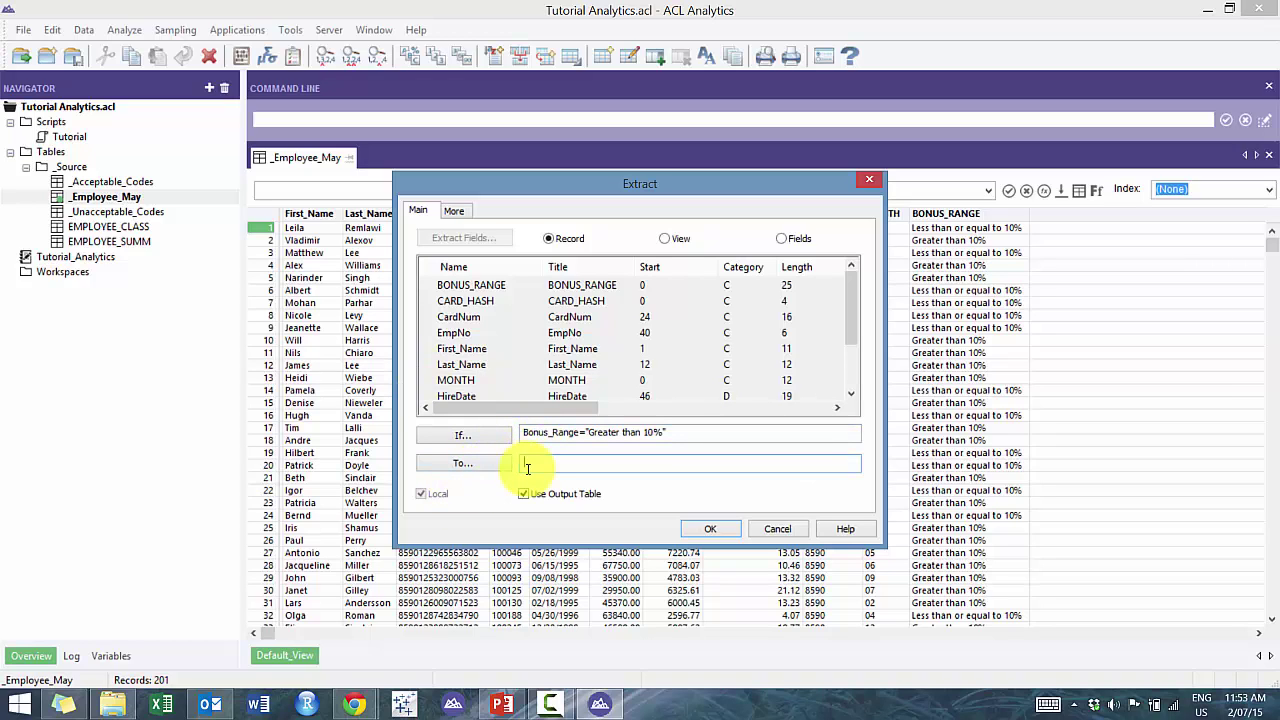
type("Employee_May_Greater_than_10%")
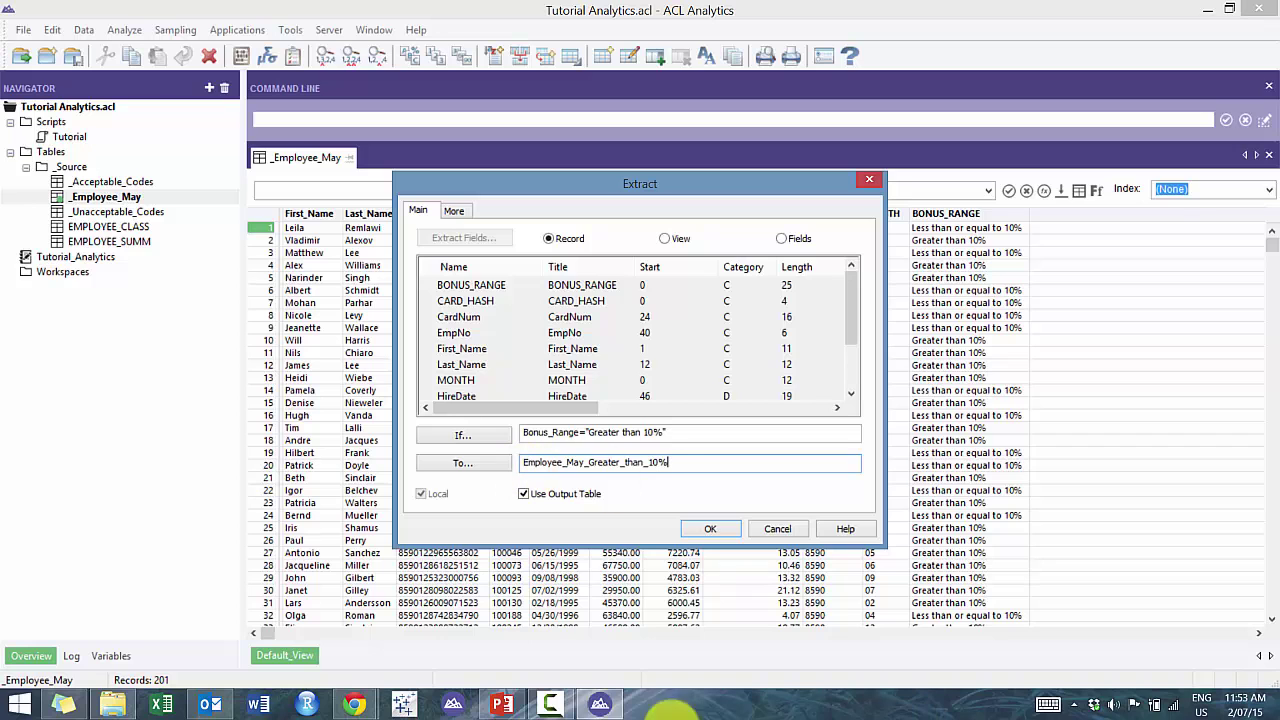
left_click(709, 529)
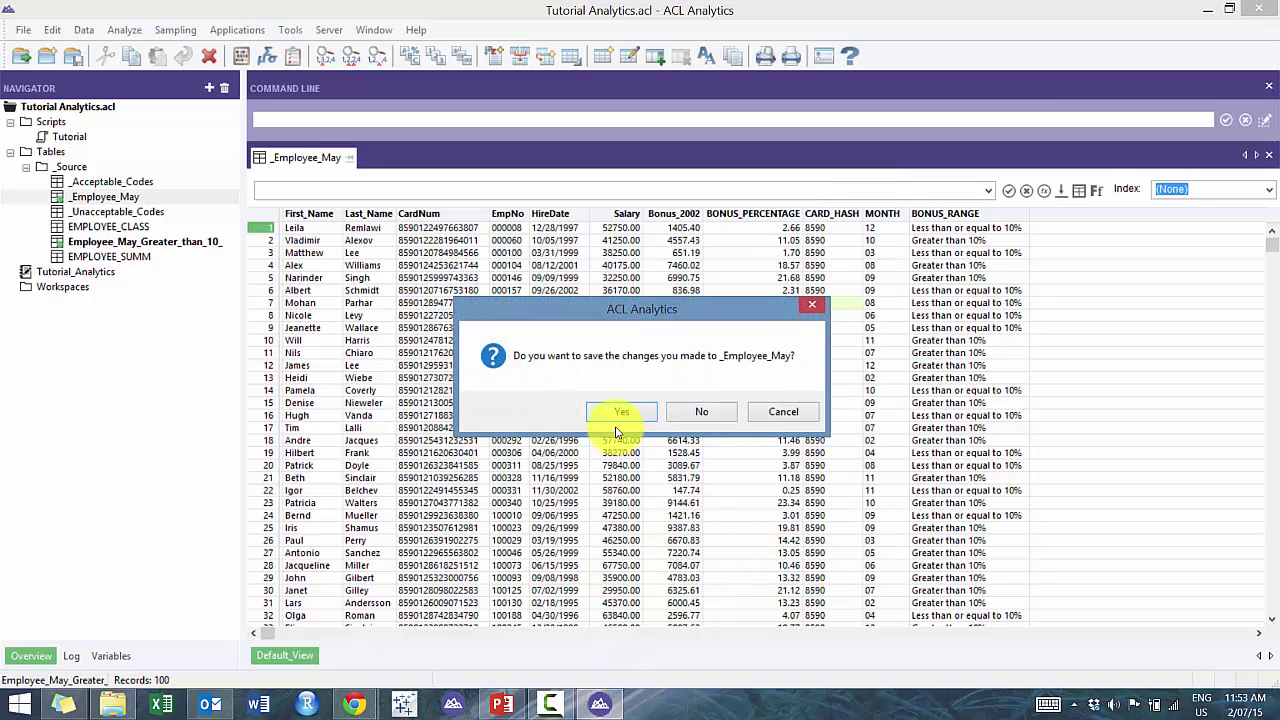
Save _Employee_May, then open Employee_May_Greater_than_10_ and resize all its columns to fit
left_click(618, 414)
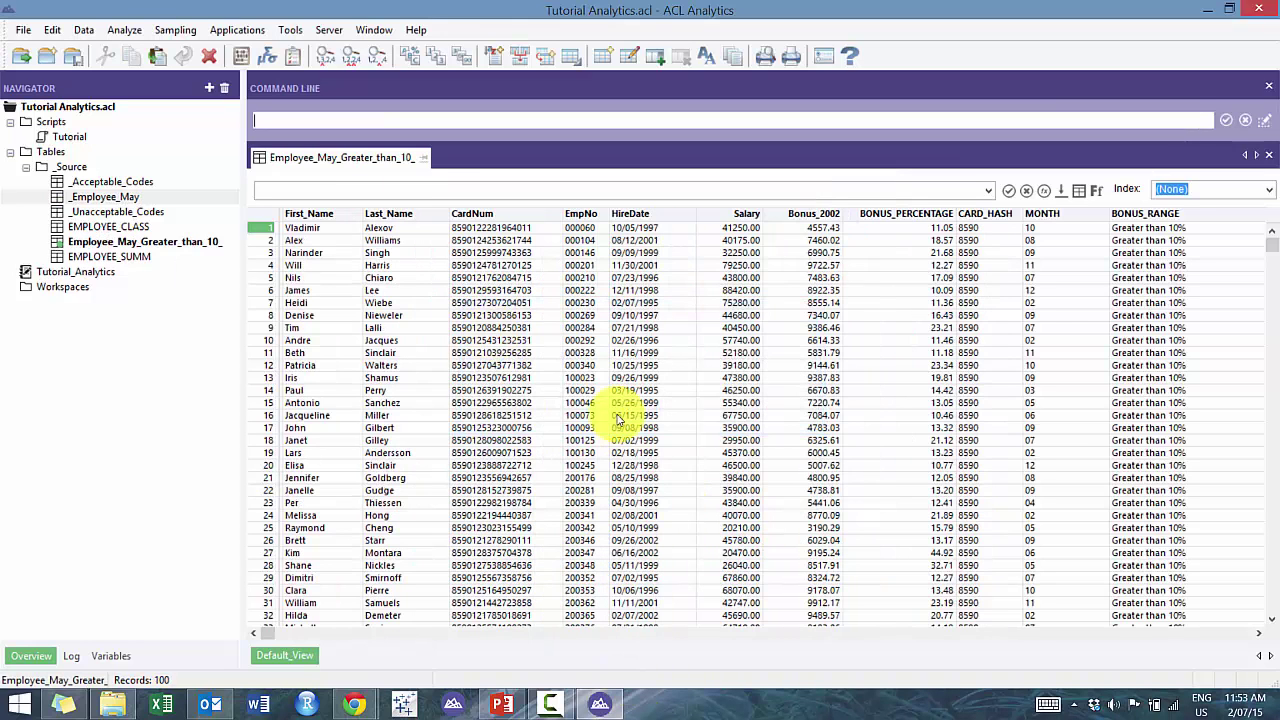
left_click(222, 244)
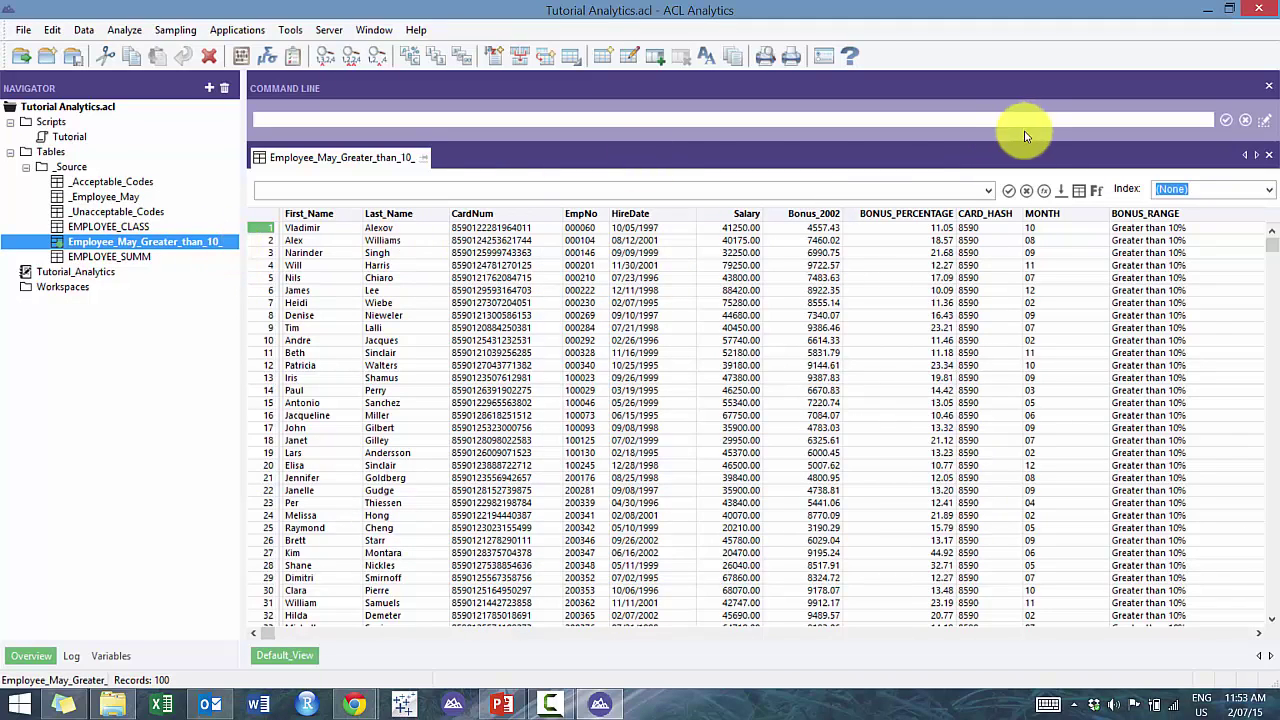
left_click(912, 213)
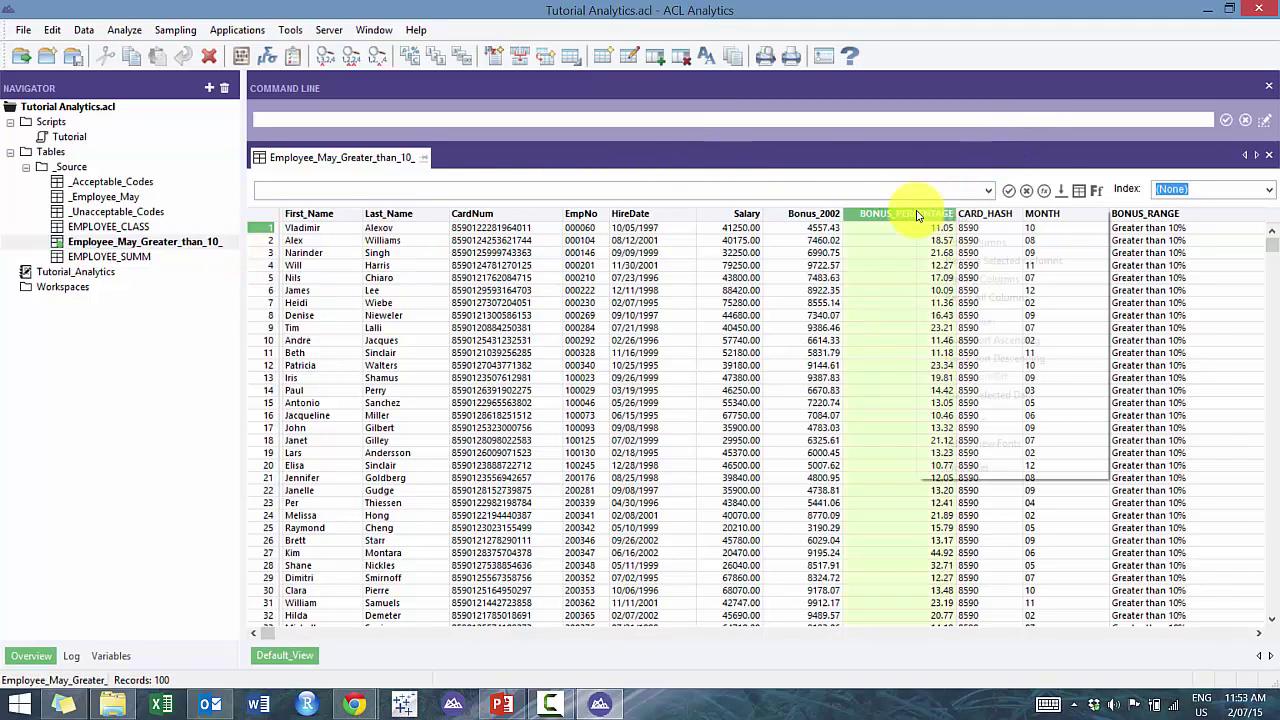
right_click(909, 214)
left_click(990, 297)
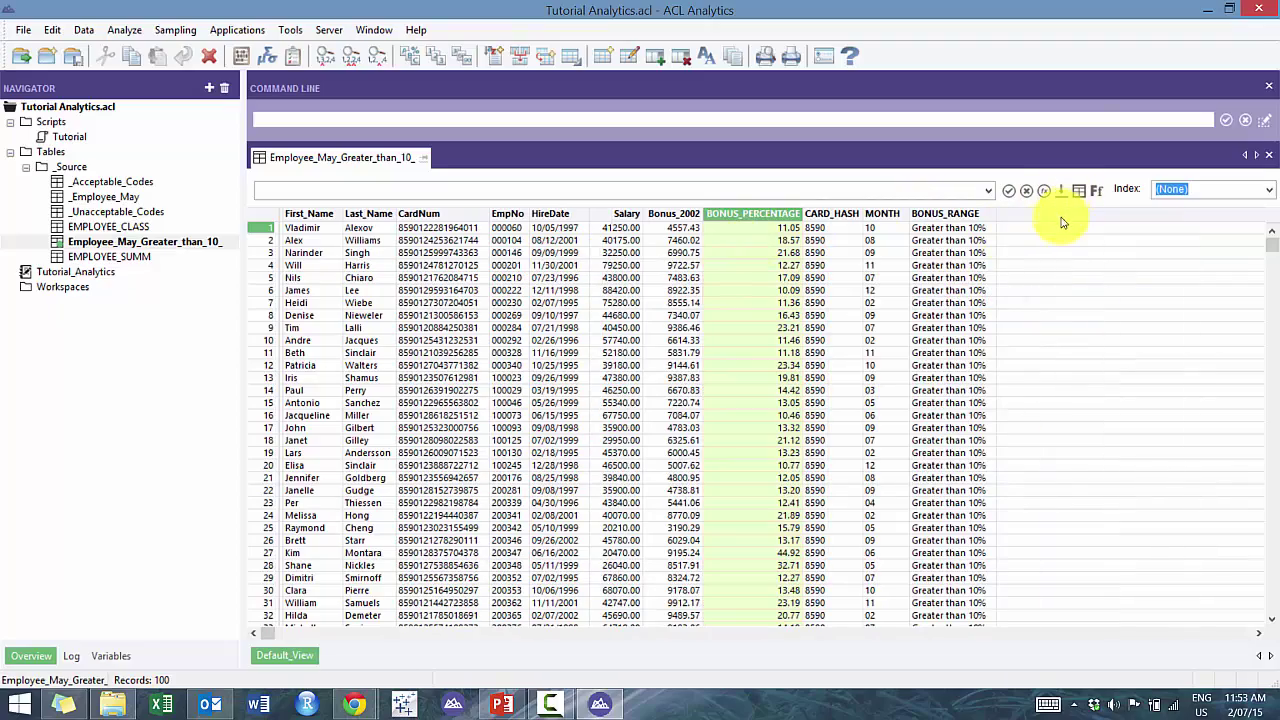
left_click(948, 252)
left_click_drag(1277, 252, 1249, 229)
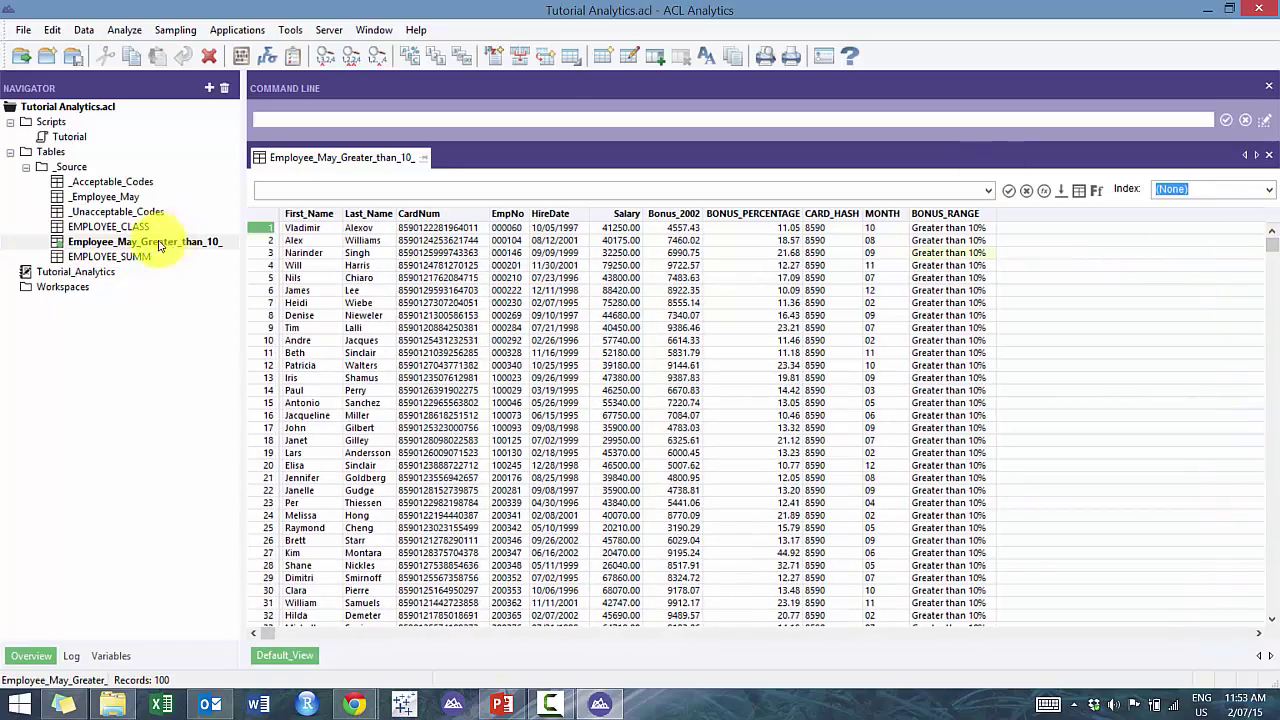
Open the Tutorial script and paste an OPEN _EMPLOYEE_MAY line at its end
left_click(64, 139)
double_click(64, 139)
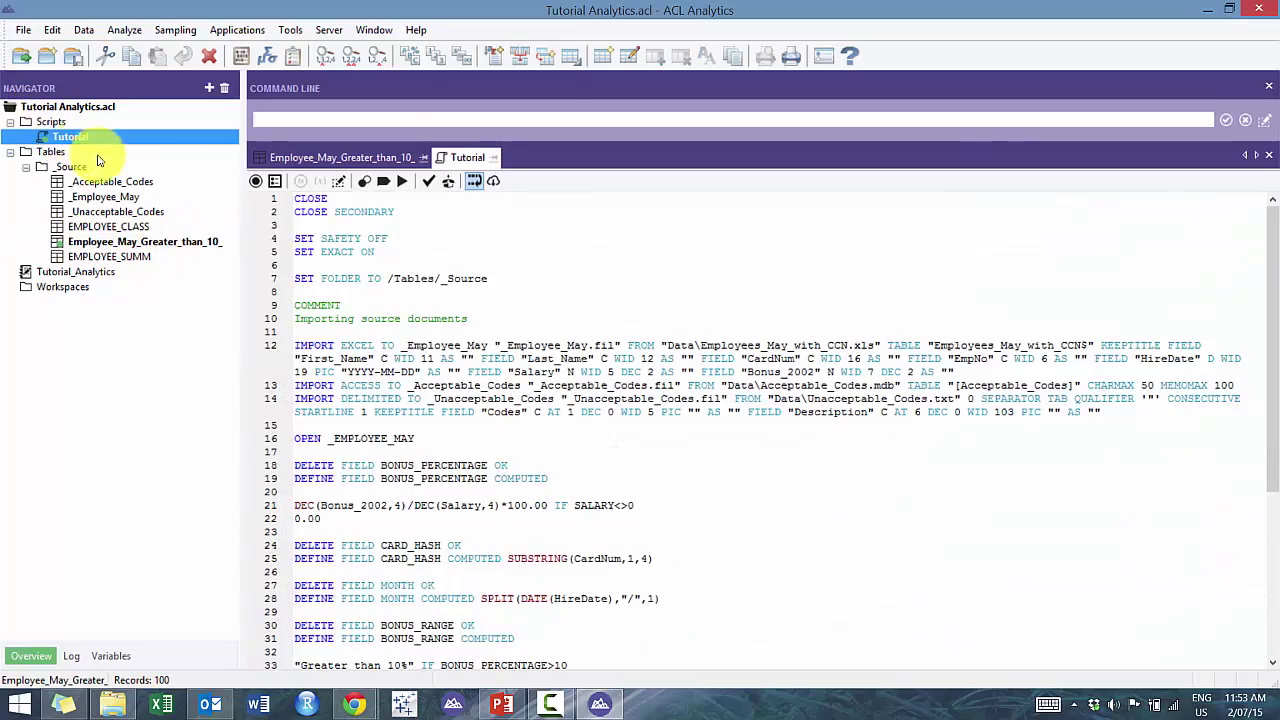
scroll(508, 460, "down", 6)
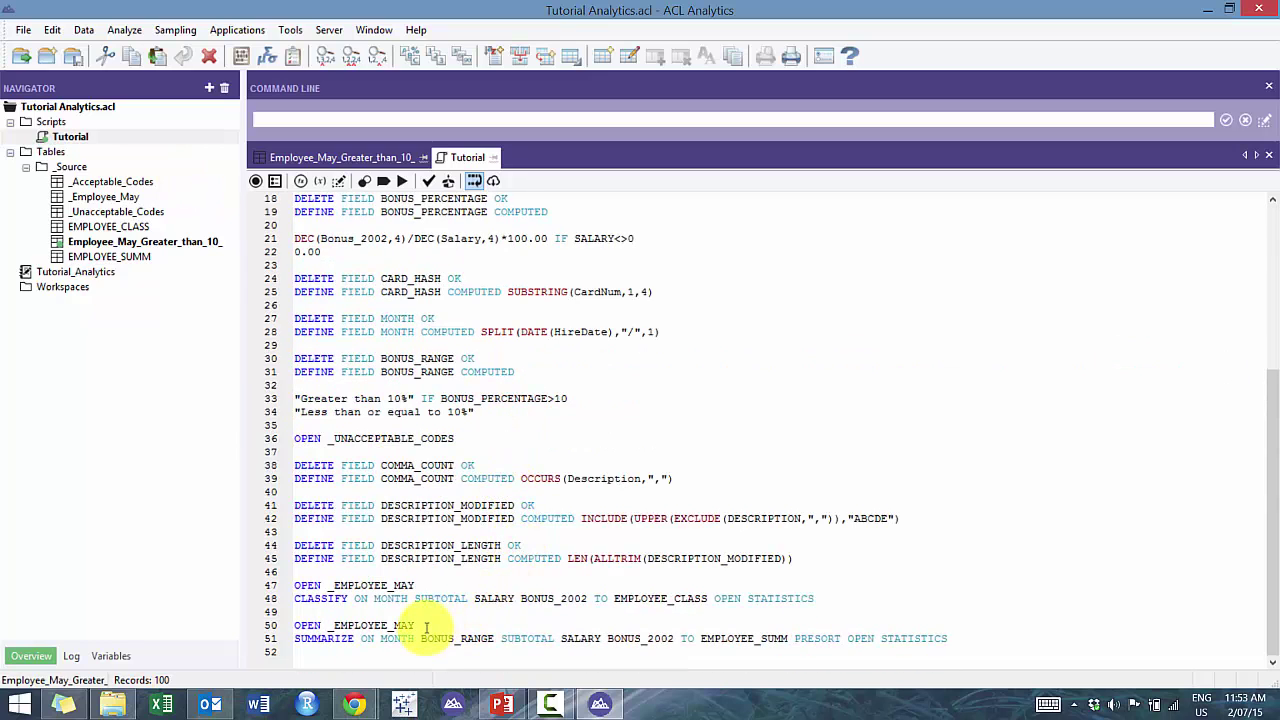
left_click(361, 669)
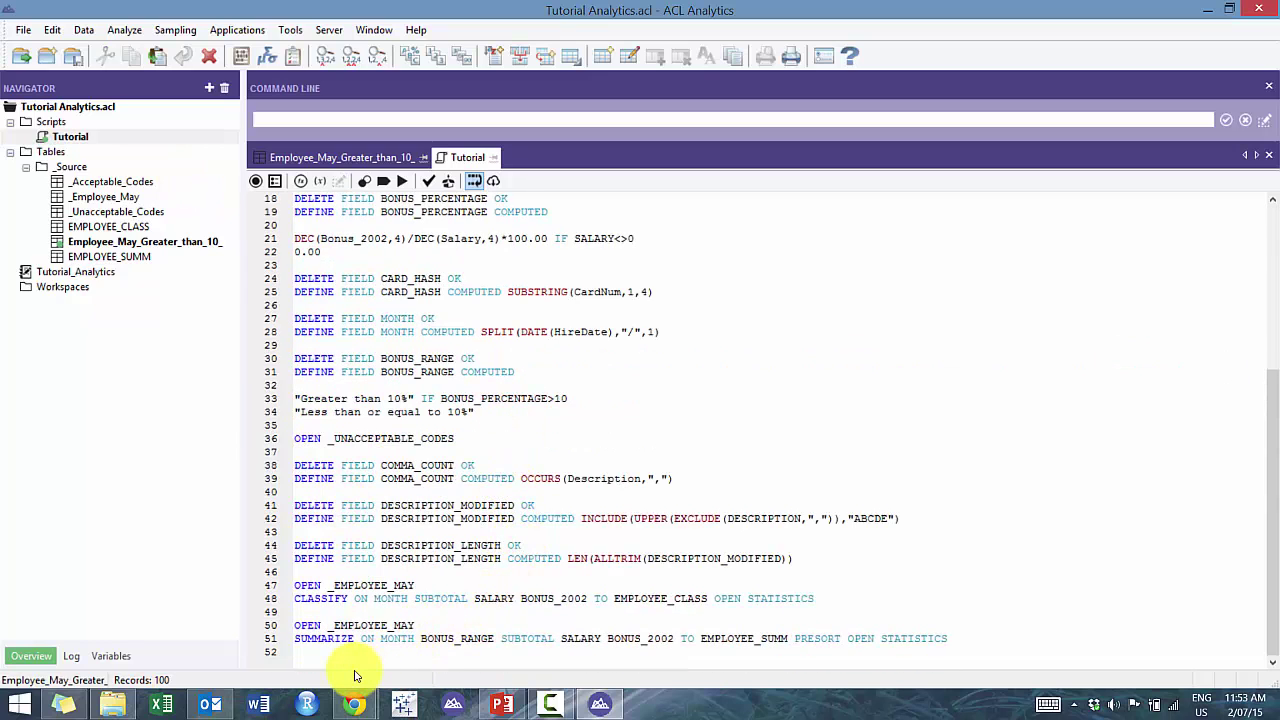
key("Return")
type("OPEN _EMPLOYEE_MAY")
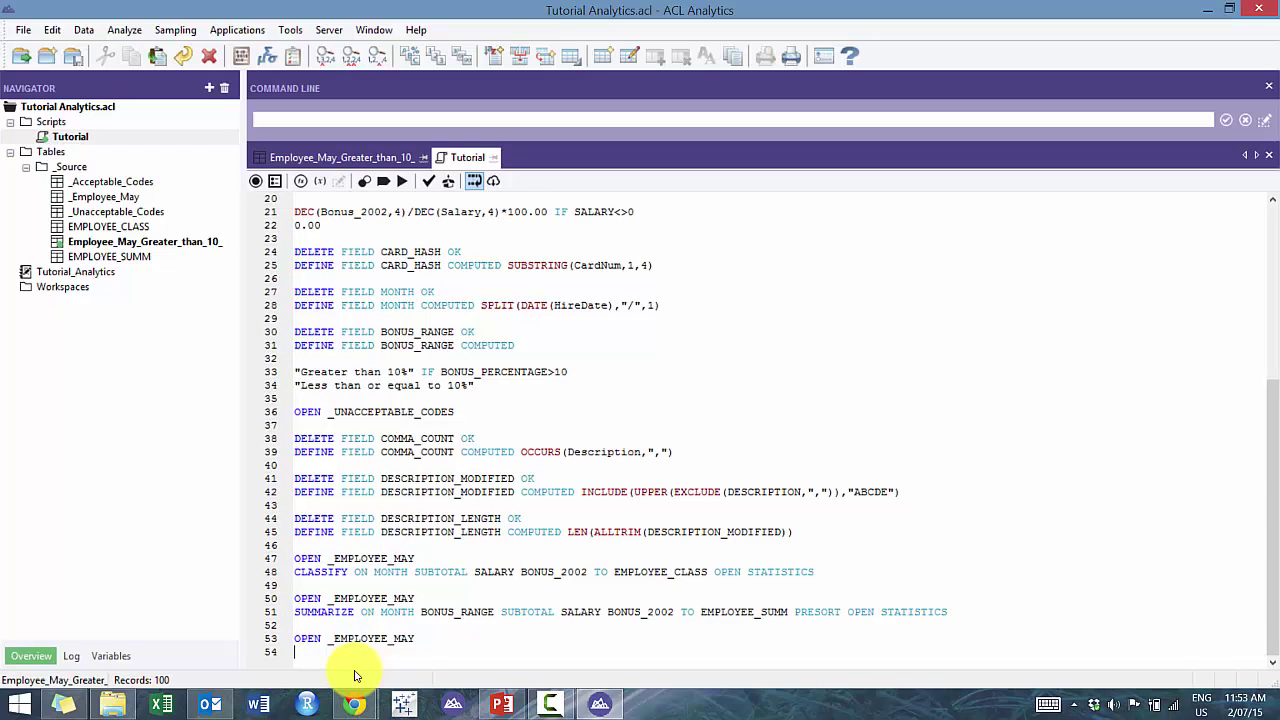
Write line 54 as EXTRACT RECORD TO EMPLOYEE_MAY_LESS_THAN_10 OPEN IF
type("E")
key("BackSpace")
type("EXTRACT FIELD")
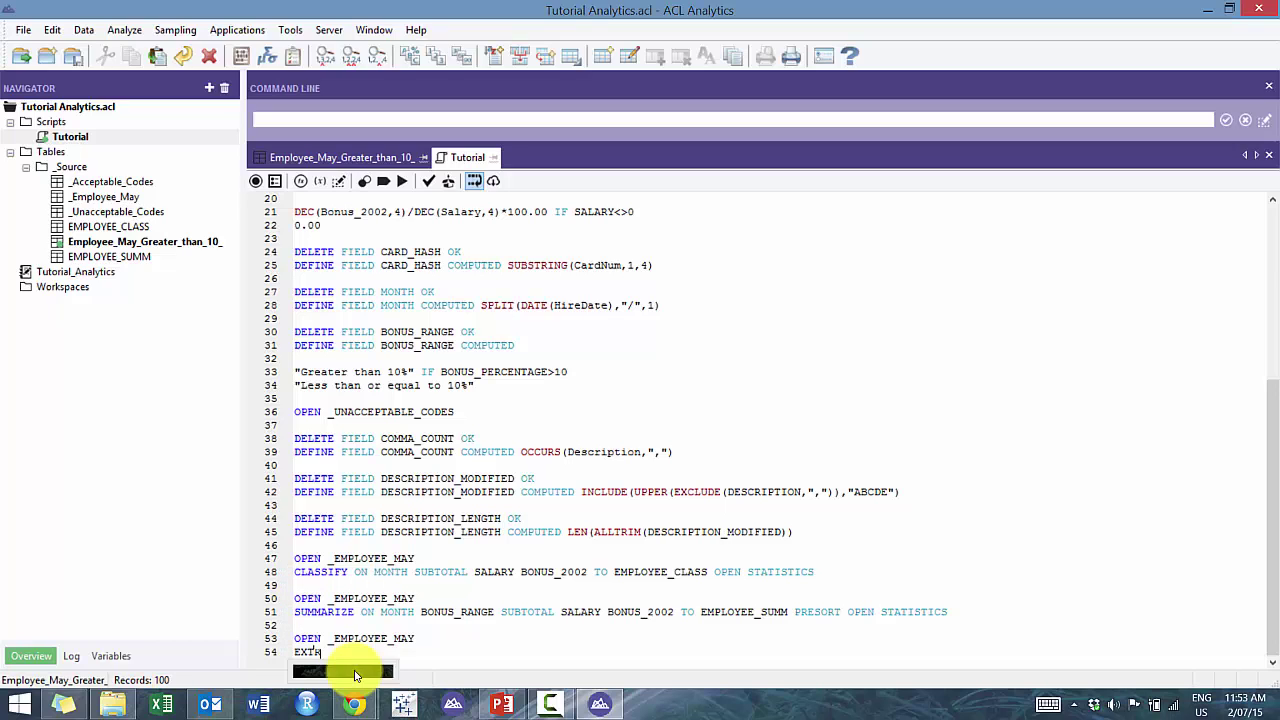
key("BackSpace")
key("BackSpace")
key("BackSpace")
key("BackSpace")
key("BackSpace")
type("RECORD ")
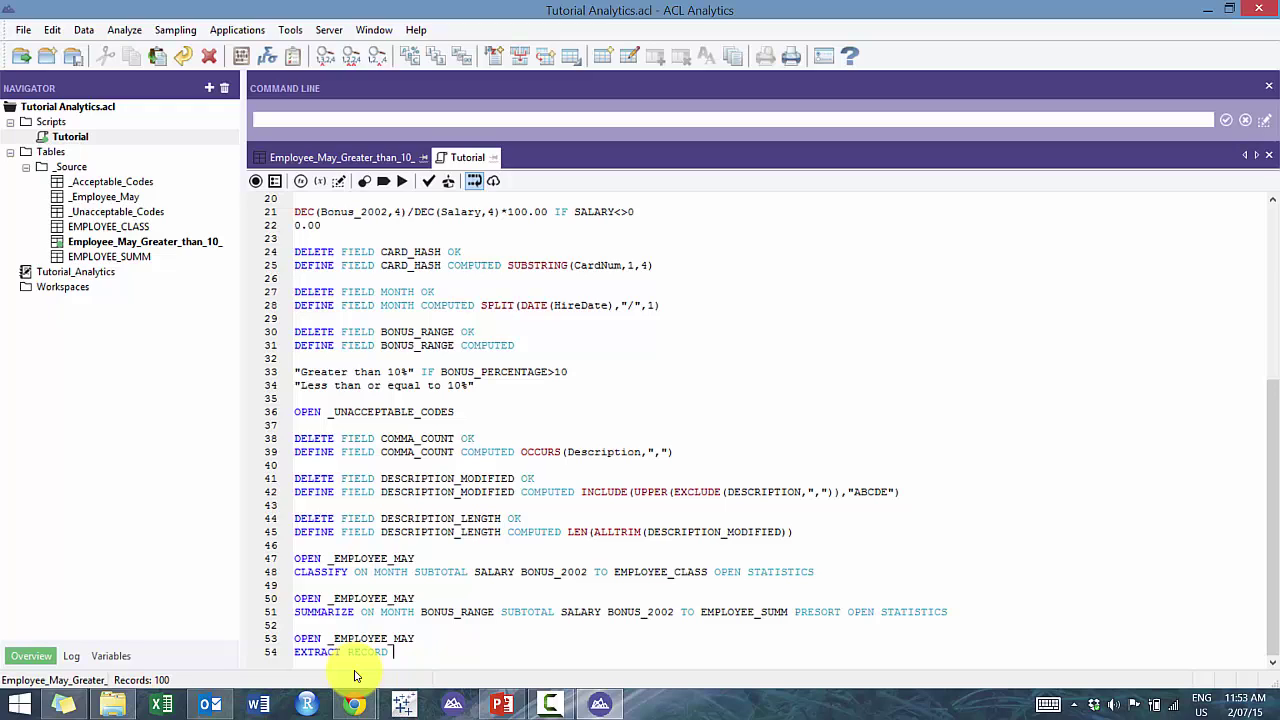
type("TO EMPLOYEE_MAY")
key("BackSpace")
type("_GREATER_THAN")
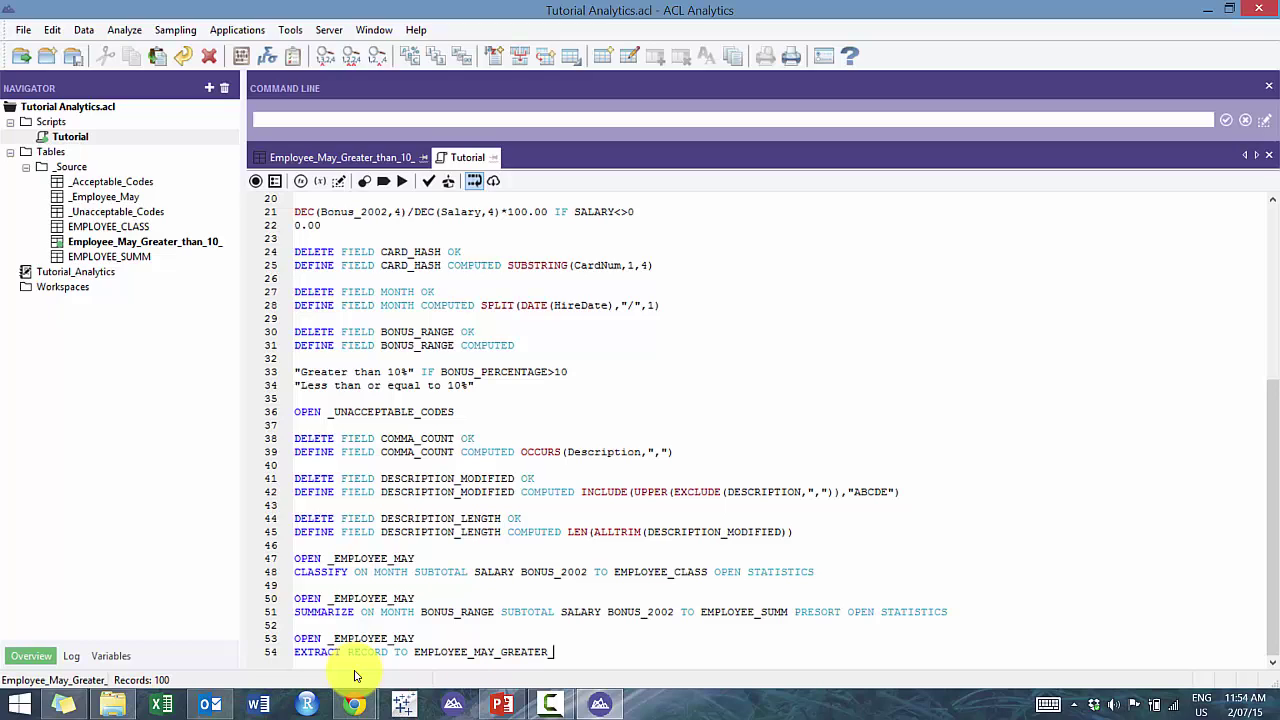
key("BackSpace")
key("BackSpace")
key("BackSpace")
key("BackSpace")
key("BackSpace")
key("BackSpace")
key("BackSpace")
key("BackSpace")
key("BackSpace")
type("LES")
type("IF")
key("BackSpace")
type("OPEN")
Copy the Bonus_Range="Greater than 10%" condition from the earlier EXTRACT in the Log
left_click(71, 656)
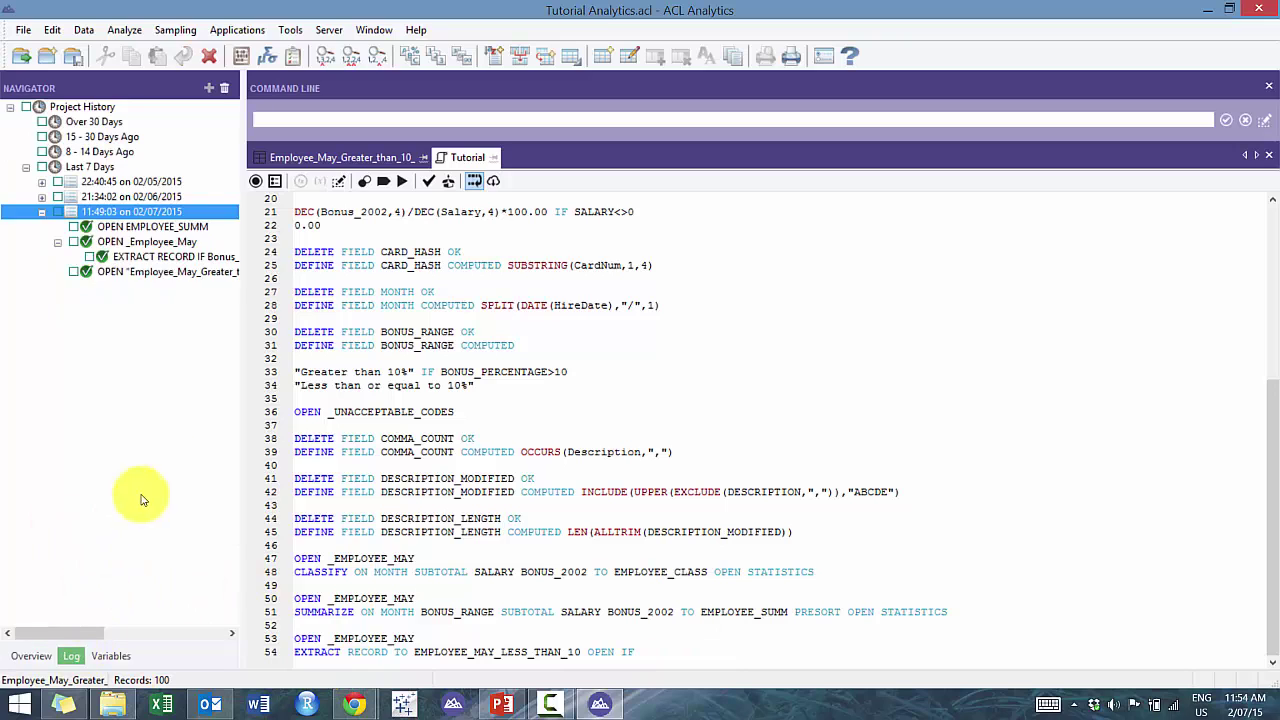
left_click(185, 259)
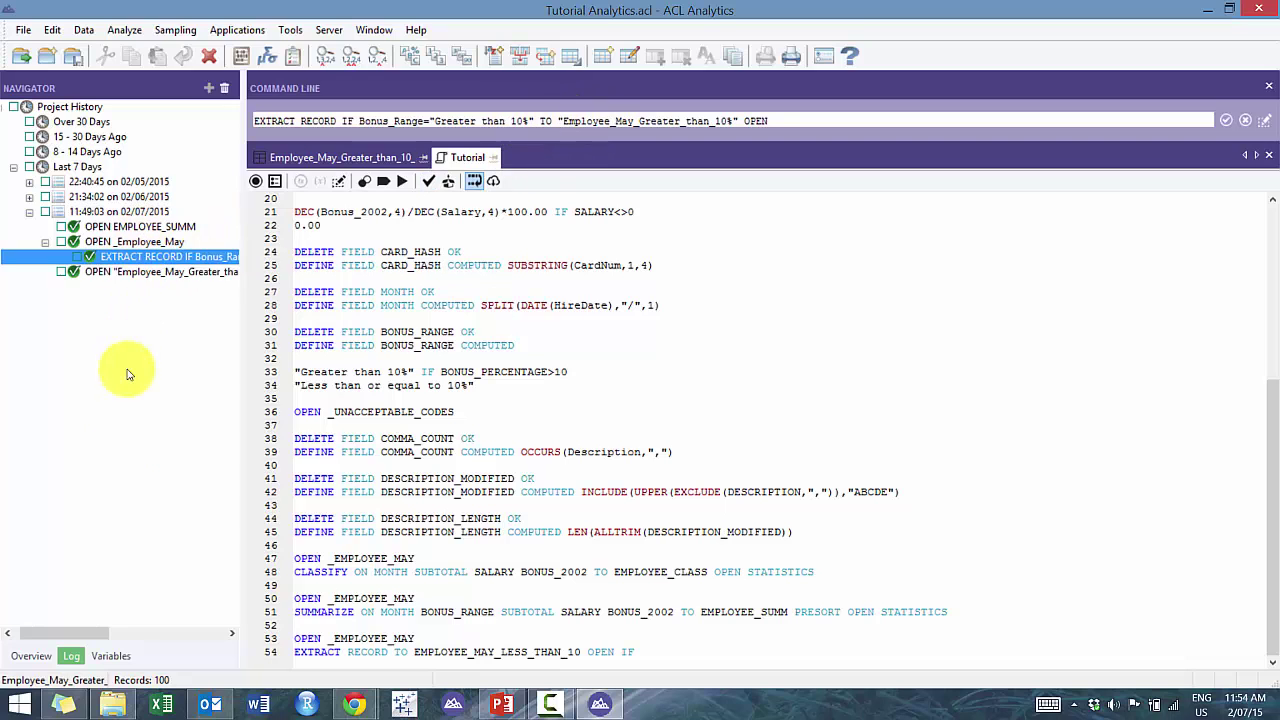
left_click(347, 120)
left_click_drag(345, 120, 534, 120)
key("ctrl+c")
Paste the condition at line 54's IF and change = to <>
left_click(651, 648)
double_click(629, 651)
key("ctrl+v")
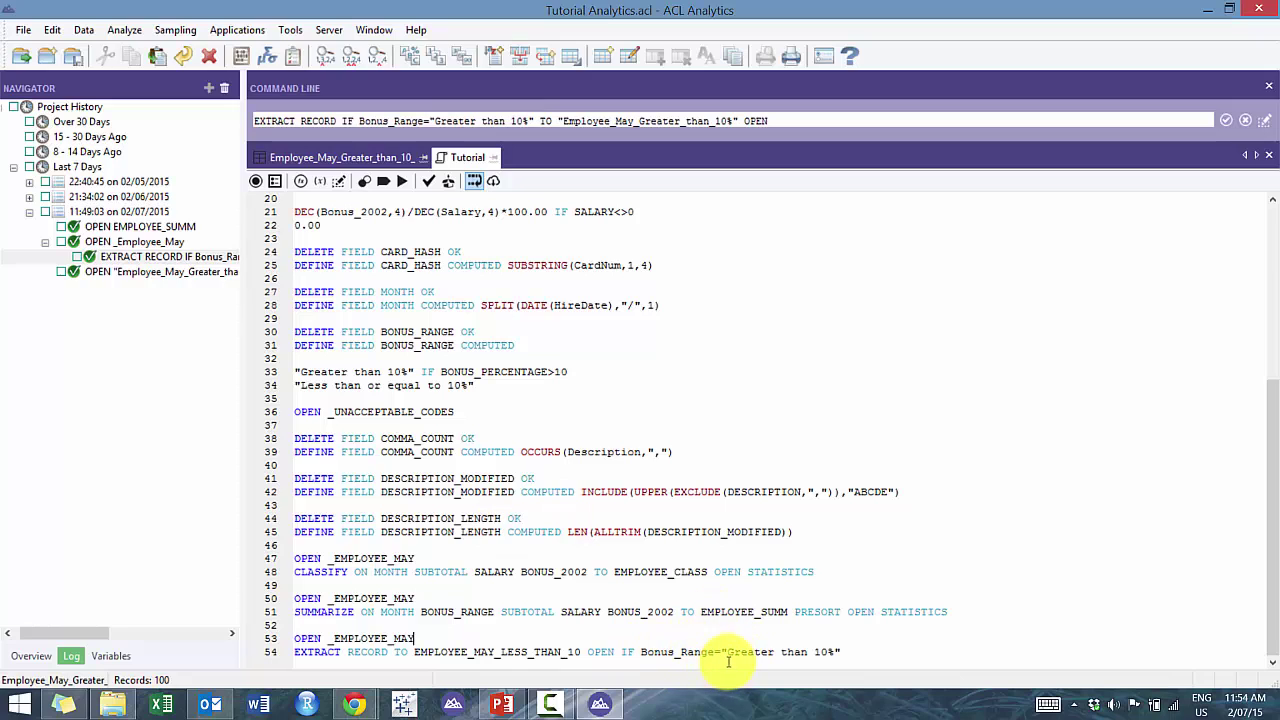
left_click(721, 651)
key("BackSpace")
type("<>")
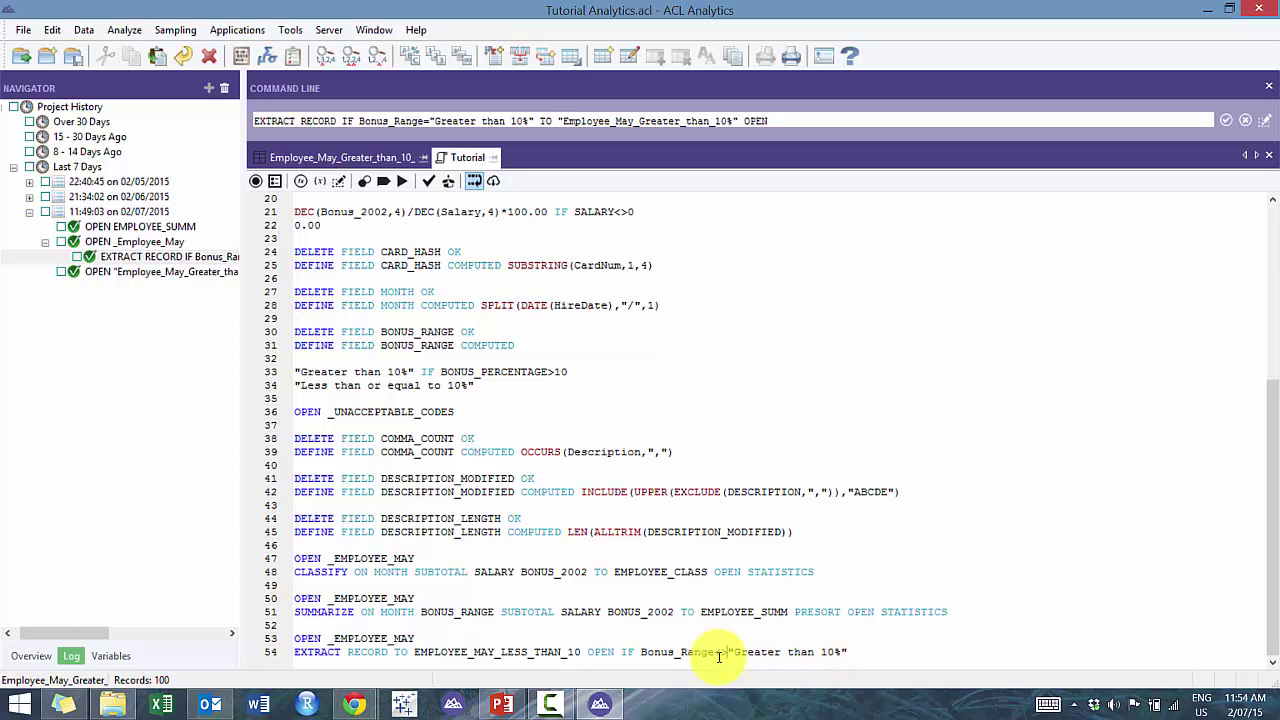
Run the Tutorial script, saving changes, and fit columns of the 101-record EMPLOYEE_MAY_LESS_THAN_10 table
left_click(31, 655)
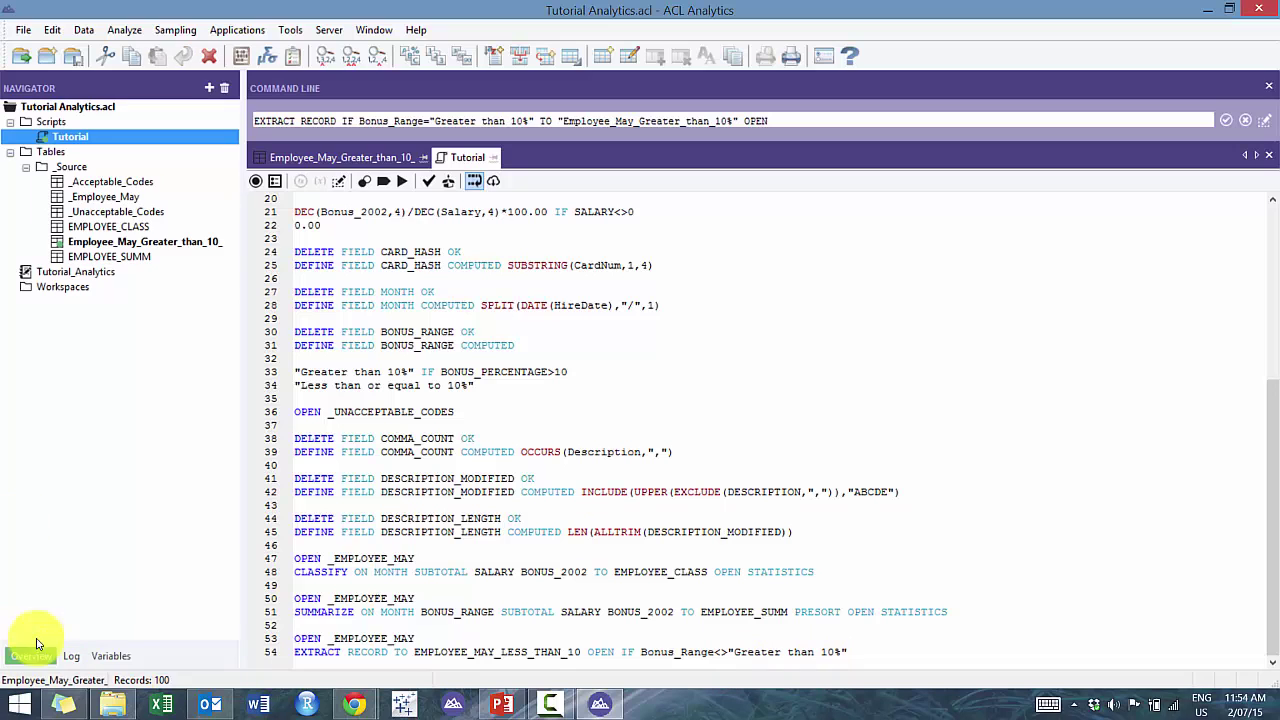
left_click(401, 181)
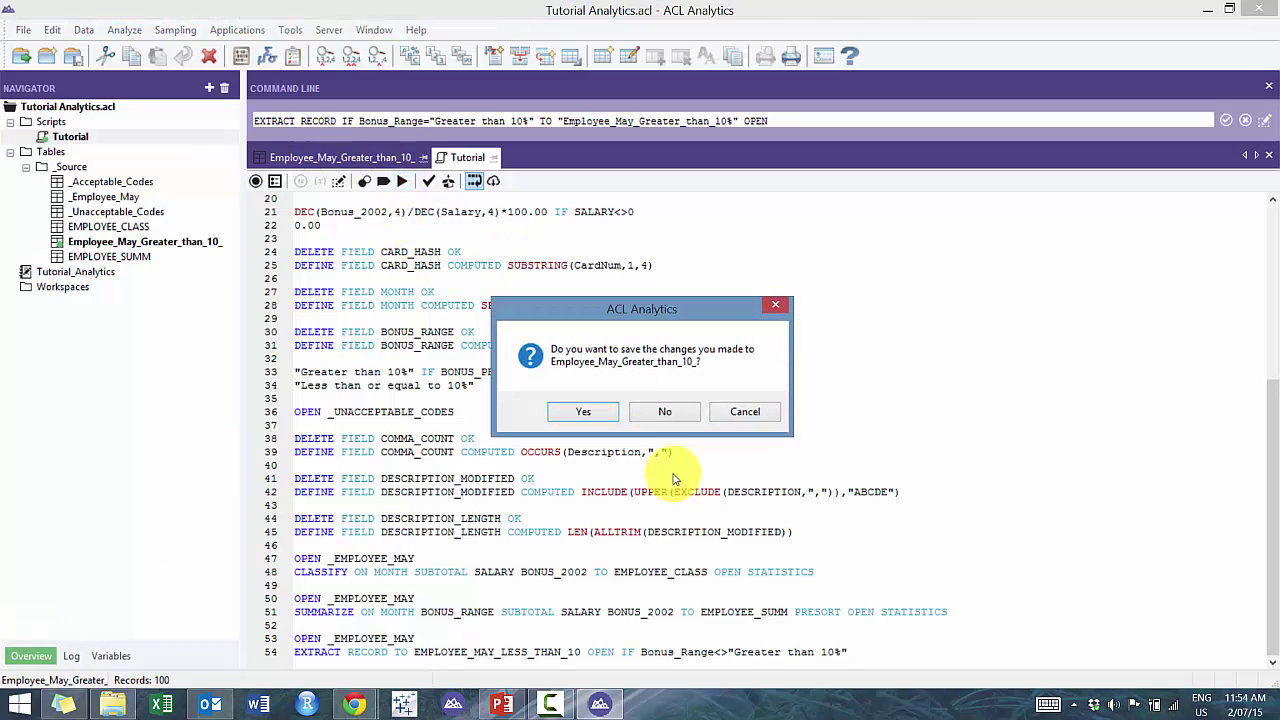
left_click(583, 411)
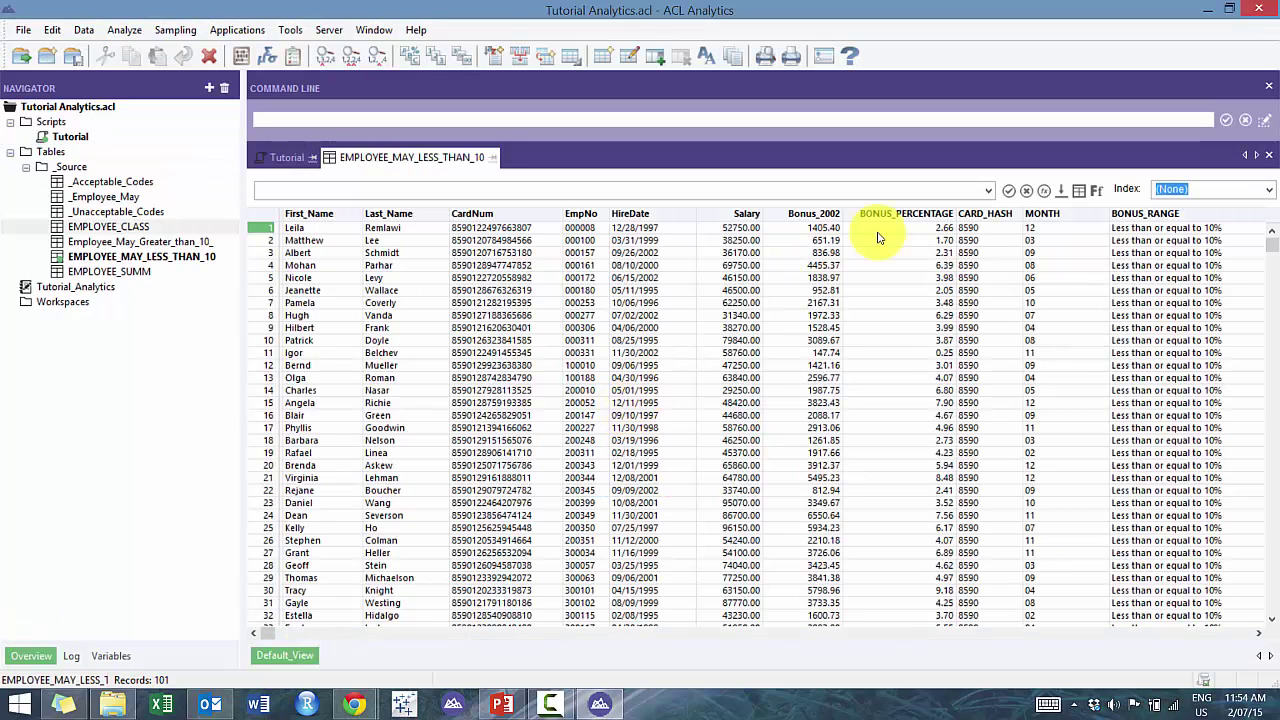
left_click(1160, 214)
right_click(1180, 215)
left_click(1158, 310)
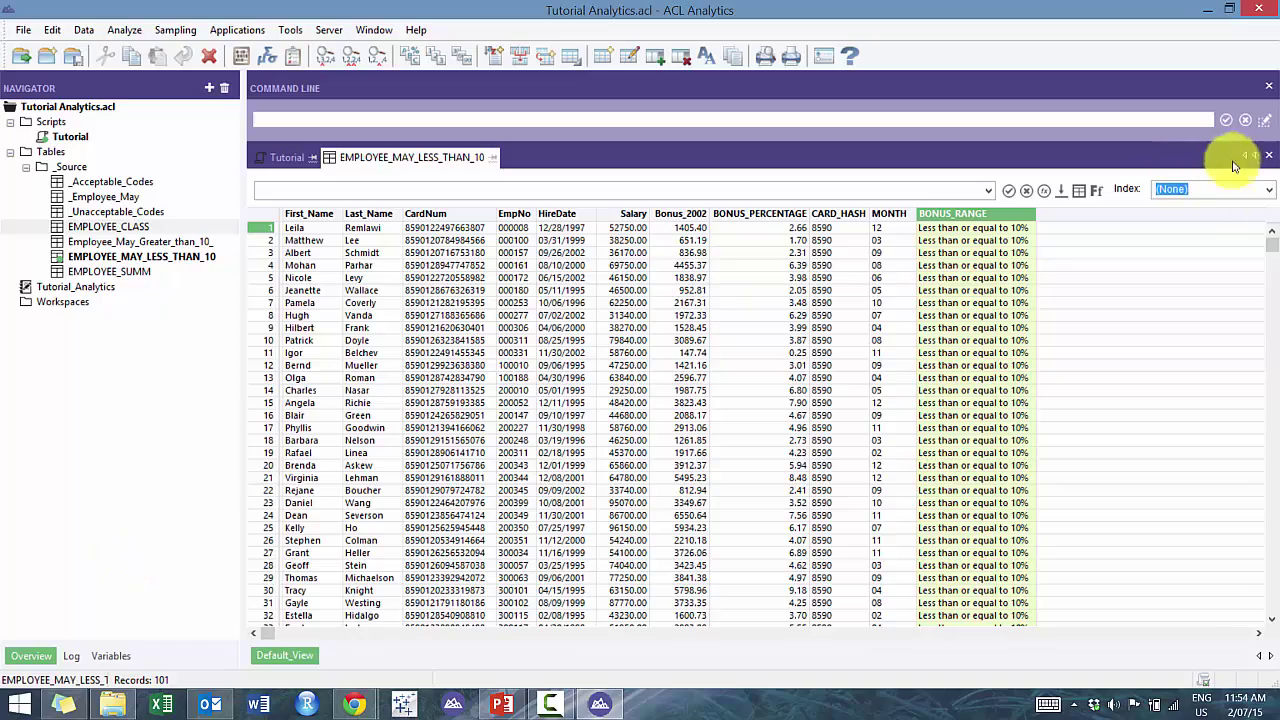
left_click_drag(1275, 245, 1250, 580)
Duplicate the OPEN and EXTRACT lines 53–54 as new lines 55–56 in the script
left_click(286, 155)
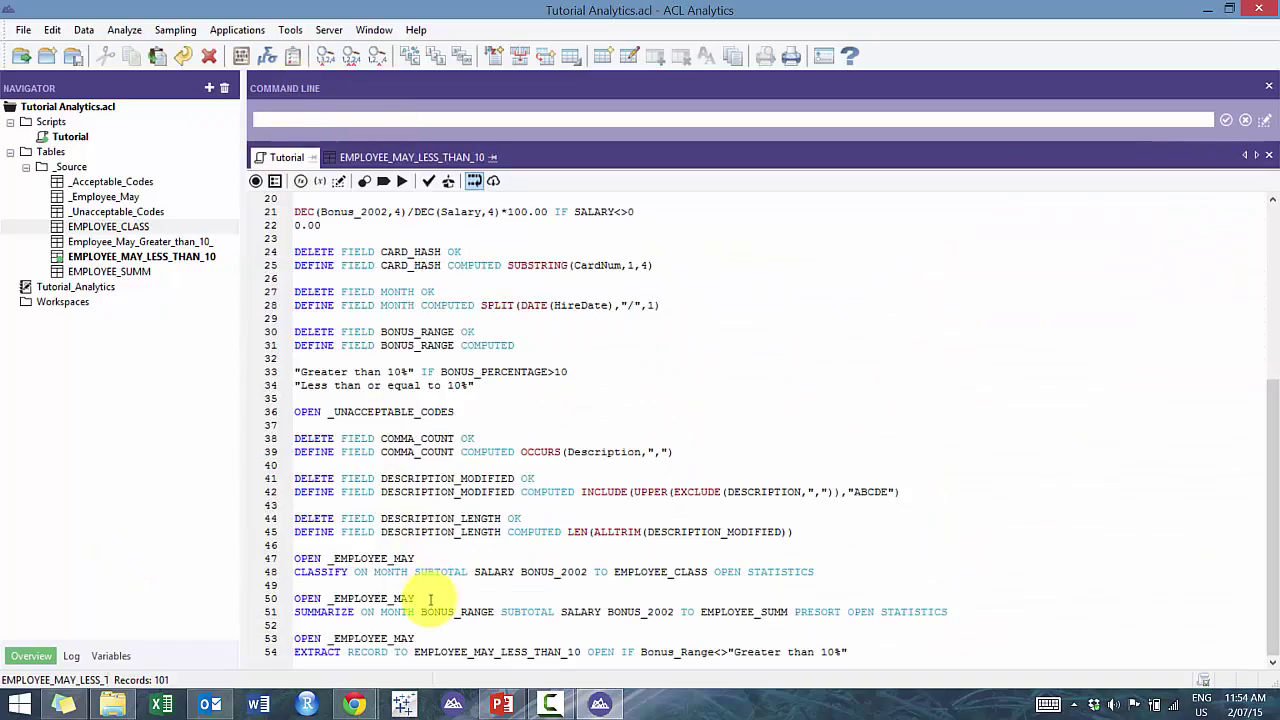
double_click(360, 638)
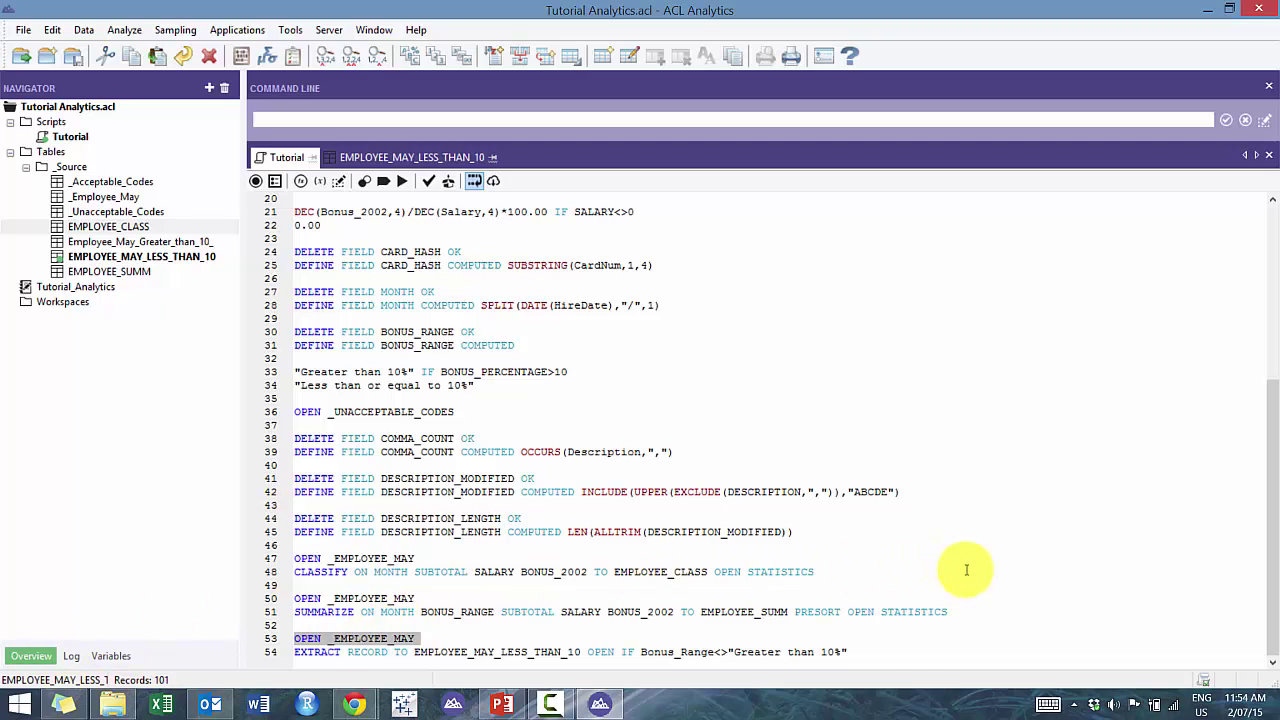
left_click(876, 646, "shift")
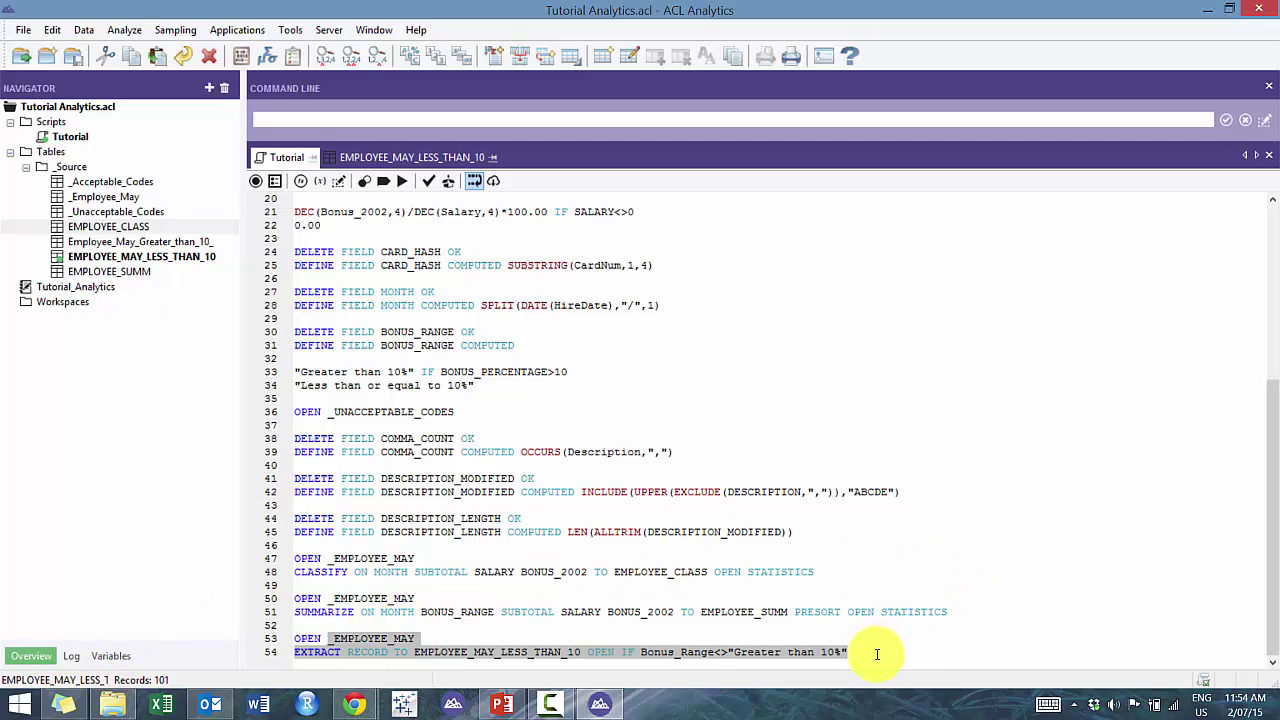
key("ctrl+r")
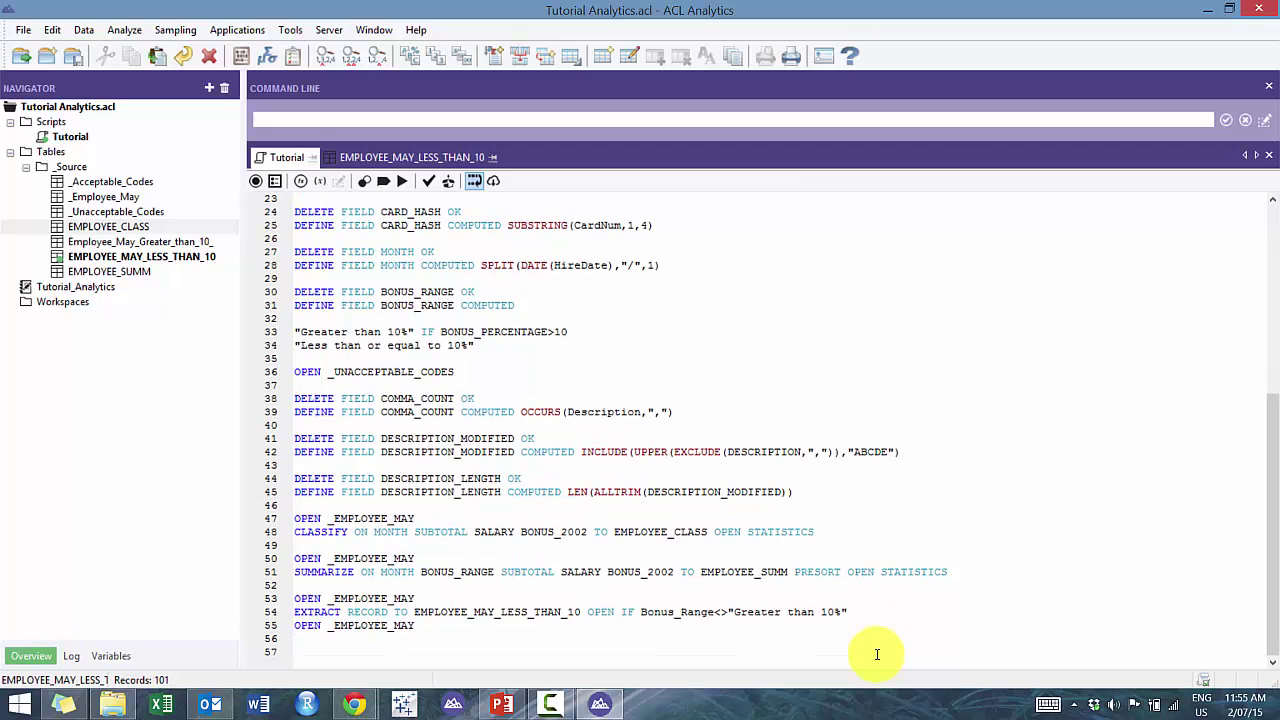
double_click(690, 612)
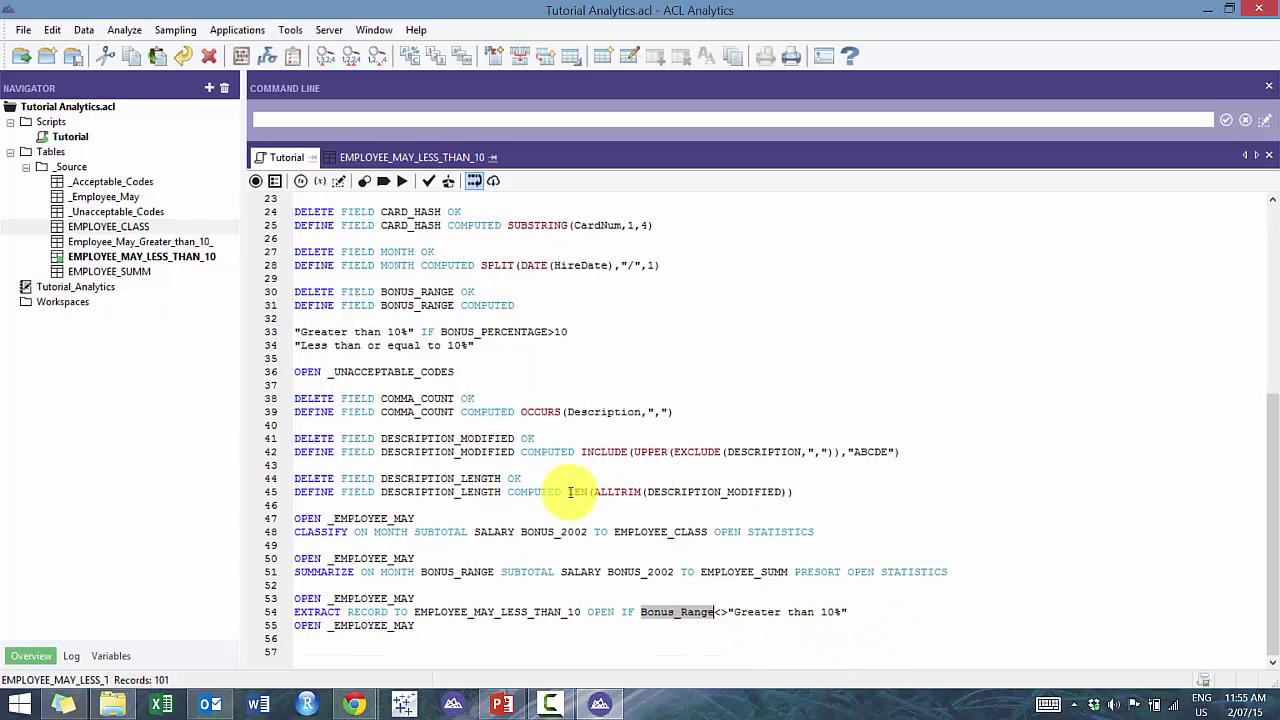
triple_click(700, 612)
left_click(612, 640)
triple_click(646, 606)
key("ctrl+c")
left_click(607, 635)
key("ctrl+v")
Change line 56 to EMPLOYEE_MAY_GREATER_THAN_10 with Bonus_Range= and run the script, saving changes
left_click(532, 638)
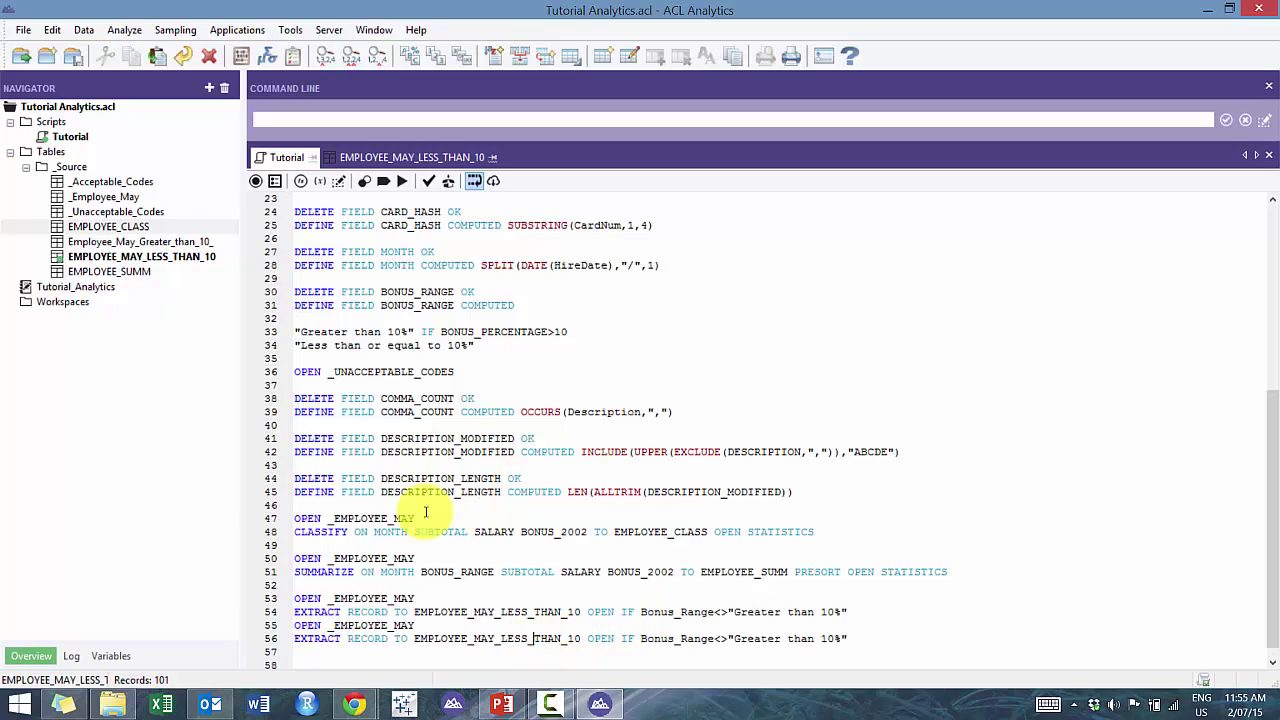
key("BackSpace")
key("BackSpace")
key("BackSpace")
key("BackSpace")
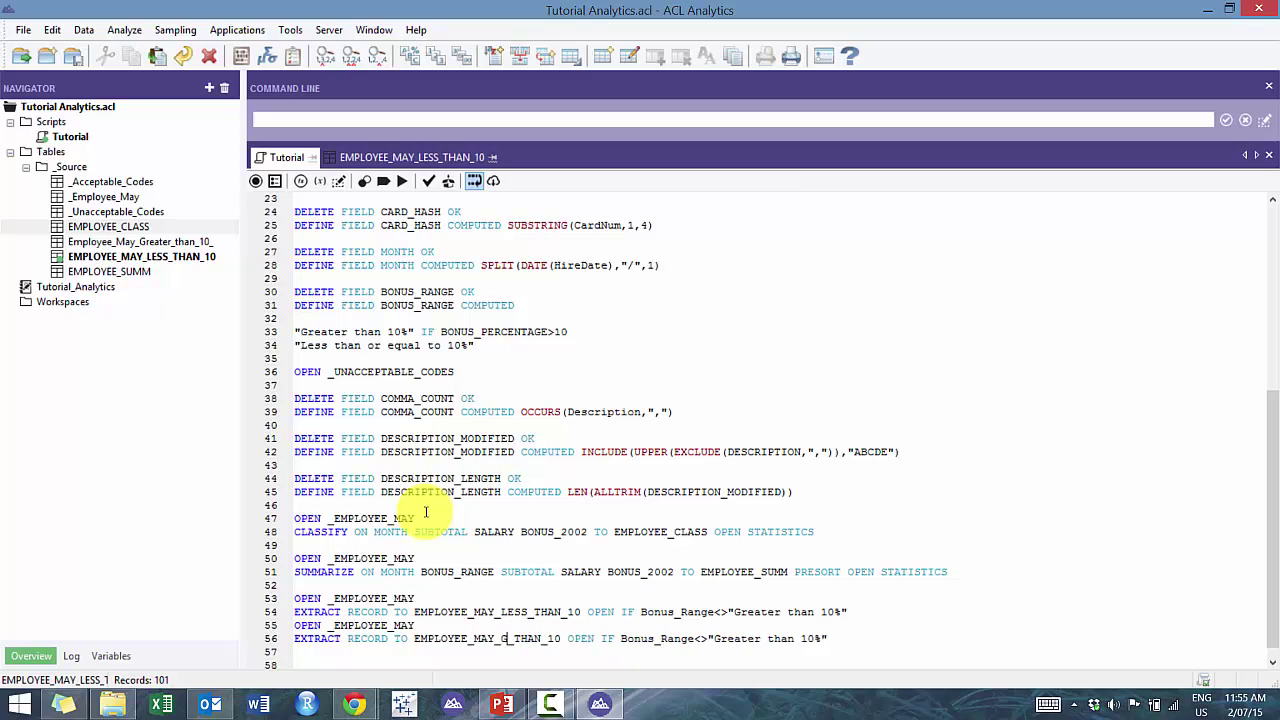
type("GREATER")
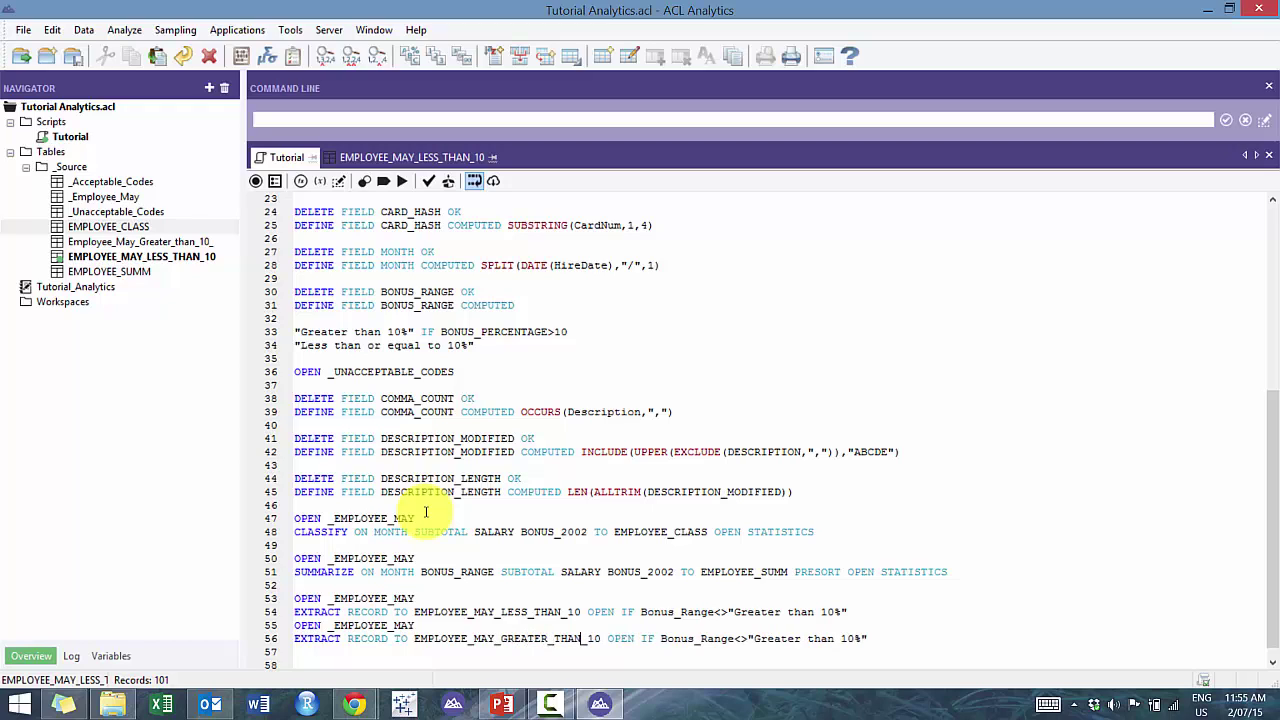
key("BackSpace")
key("BackSpace")
type("=")
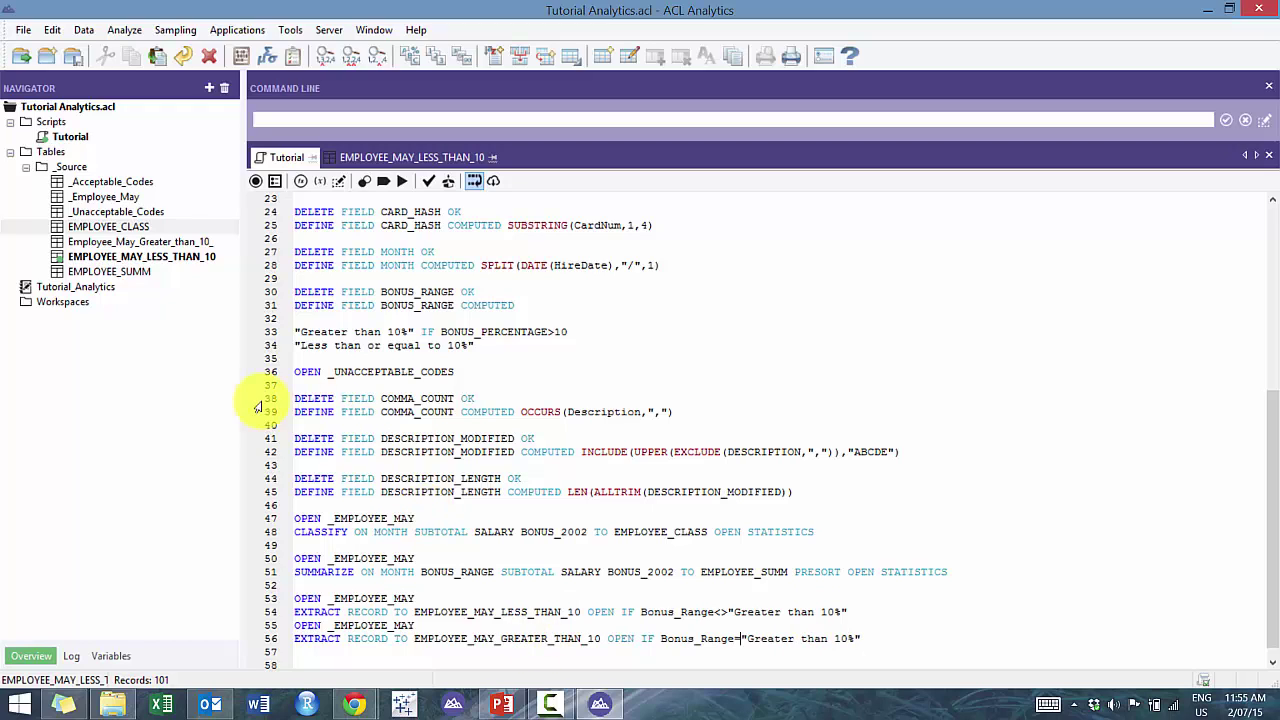
left_click(400, 183)
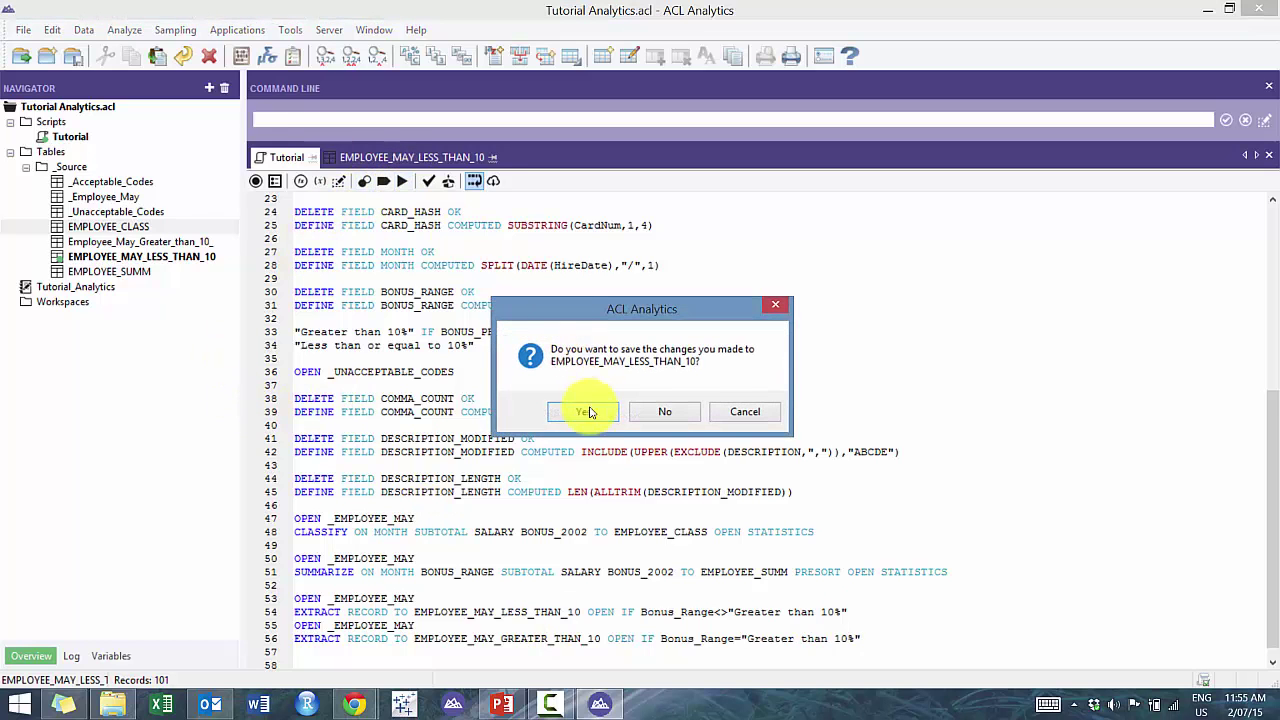
left_click(583, 420)
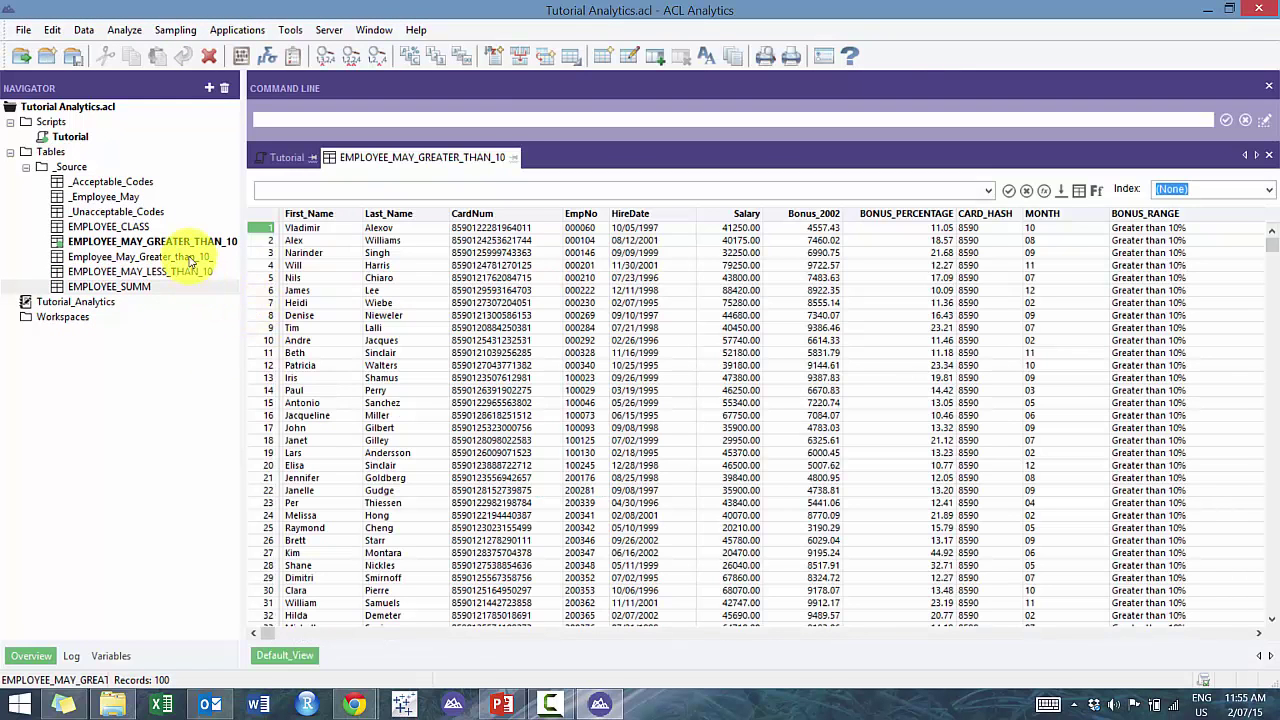
Delete the old Employee_May_Greater_than_10_ table from the project
right_click(192, 257)
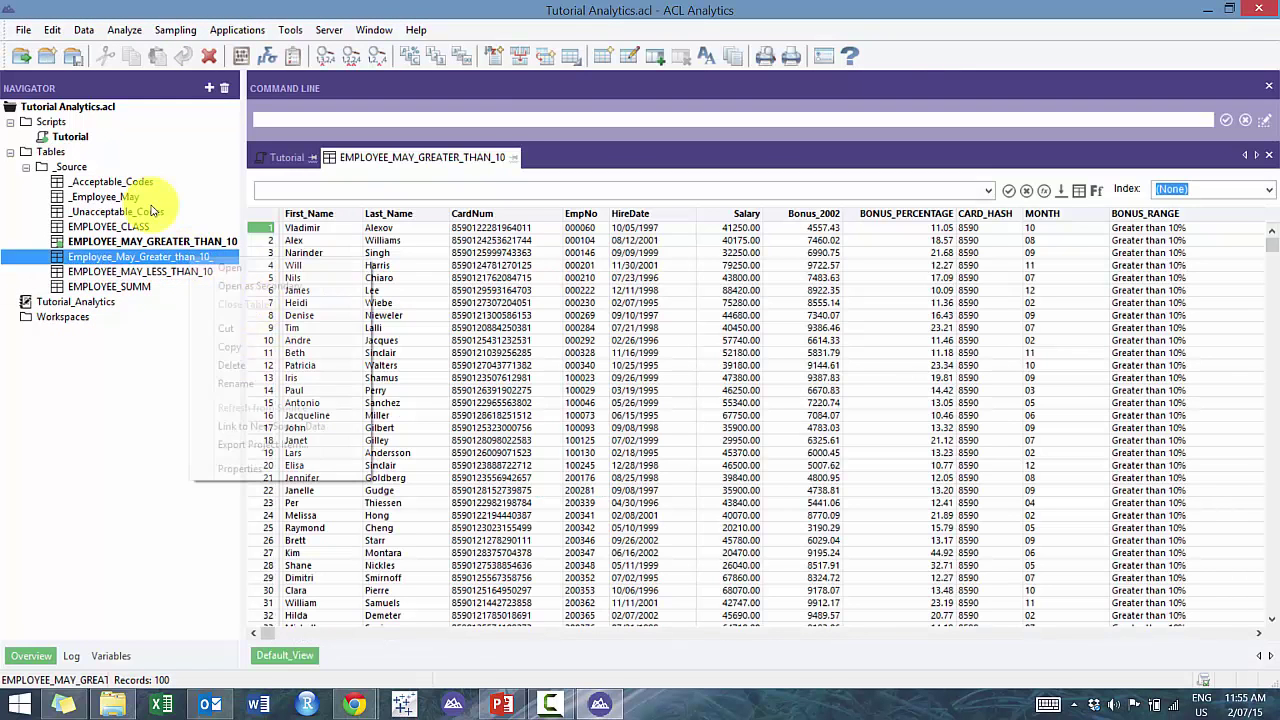
left_click(275, 364)
left_click(765, 298)
left_click(287, 160)
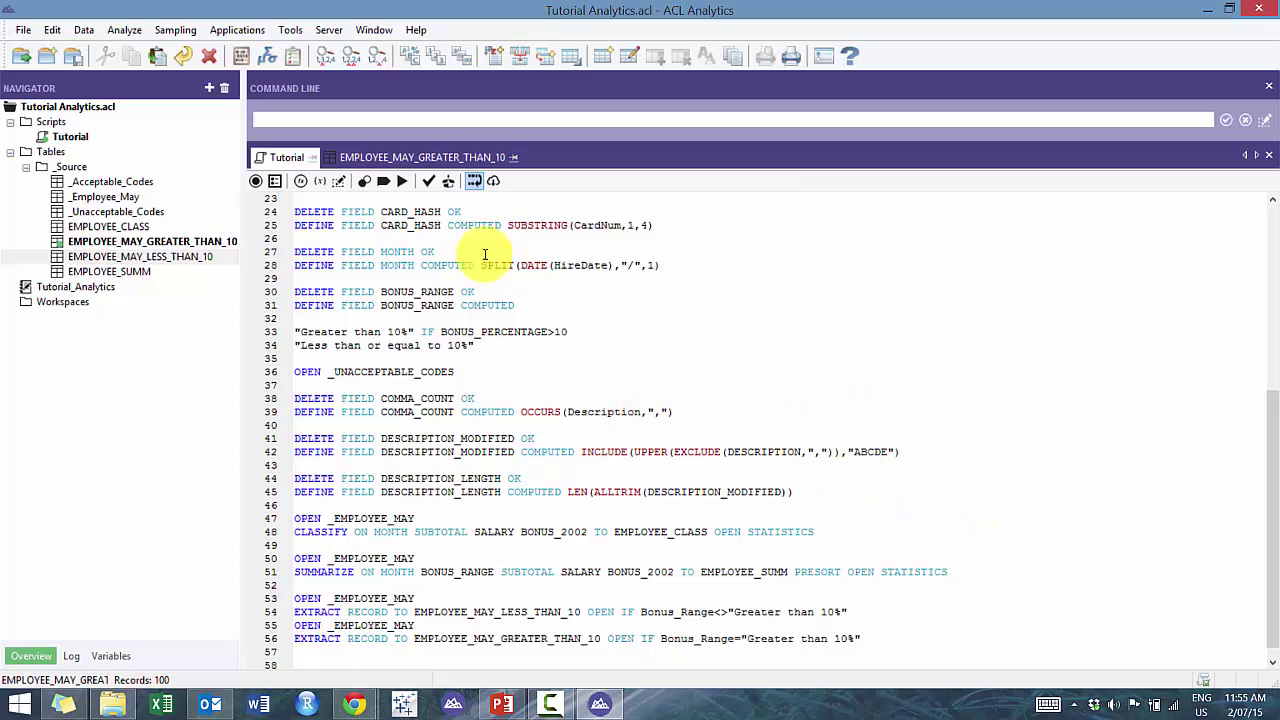
Check EMPLOYEE_MAY_GREATER_THAN_10's name columns and paste OPEN _EMPLOYEE_MAY onto line 58
left_click(468, 158)
left_click(340, 213)
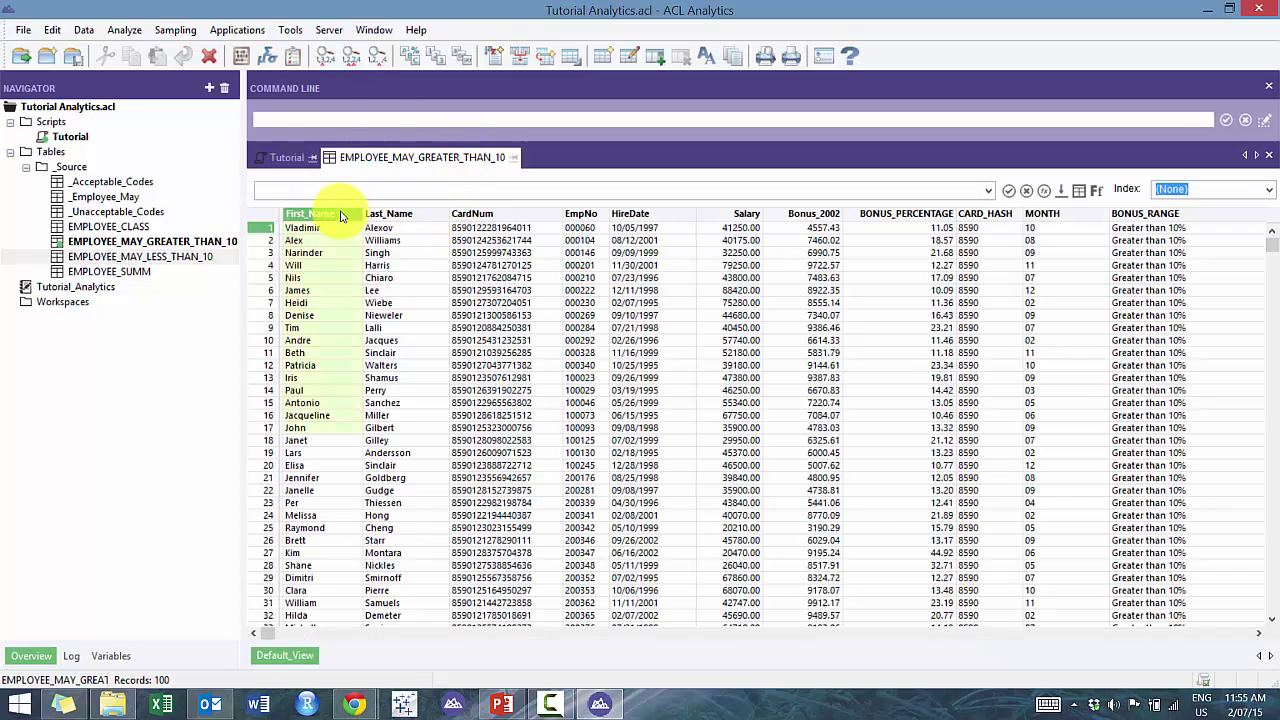
left_click(290, 158)
left_click(970, 644)
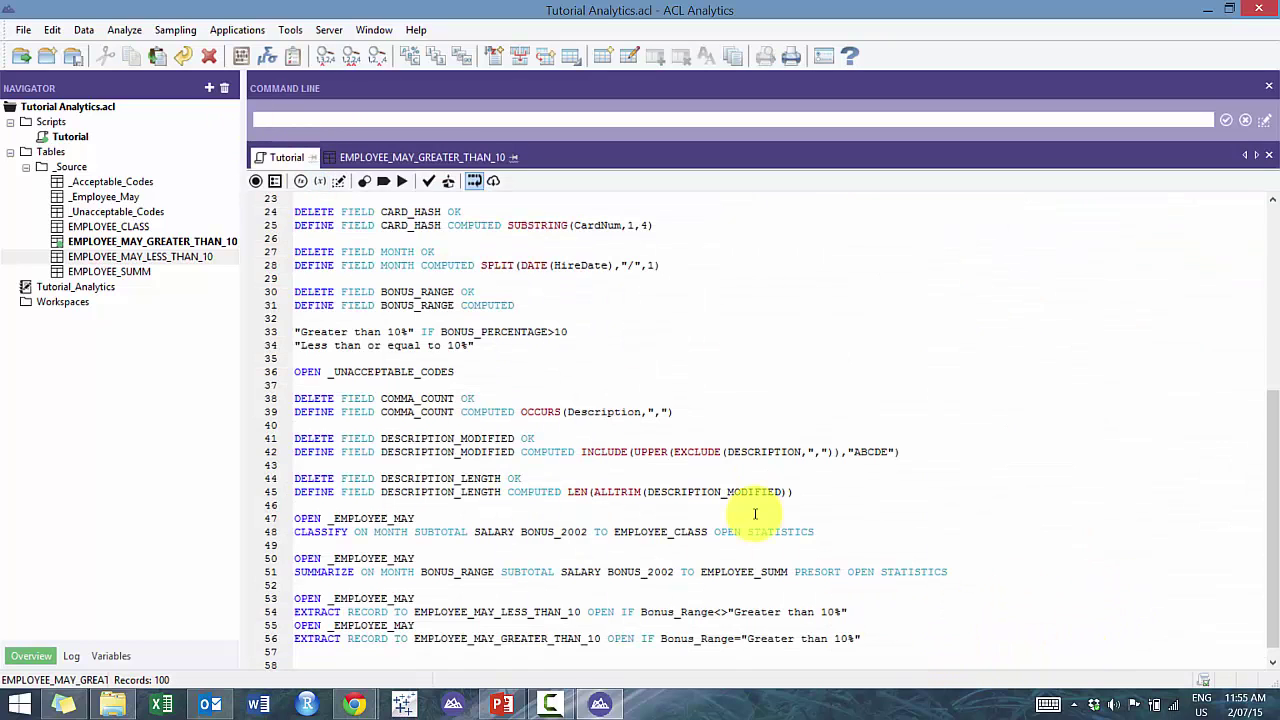
triple_click(370, 598)
key("ctrl+c")
left_click(368, 658)
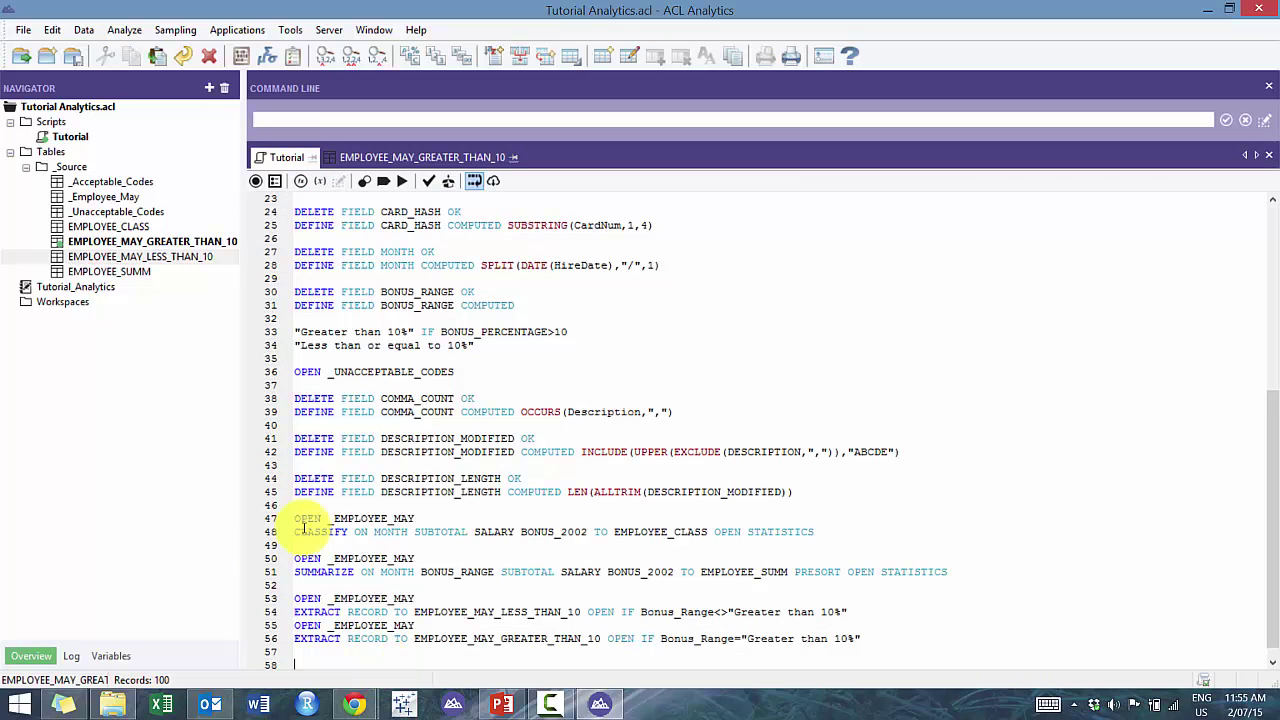
scroll(302, 525, "down", 1)
key("ctrl+v")
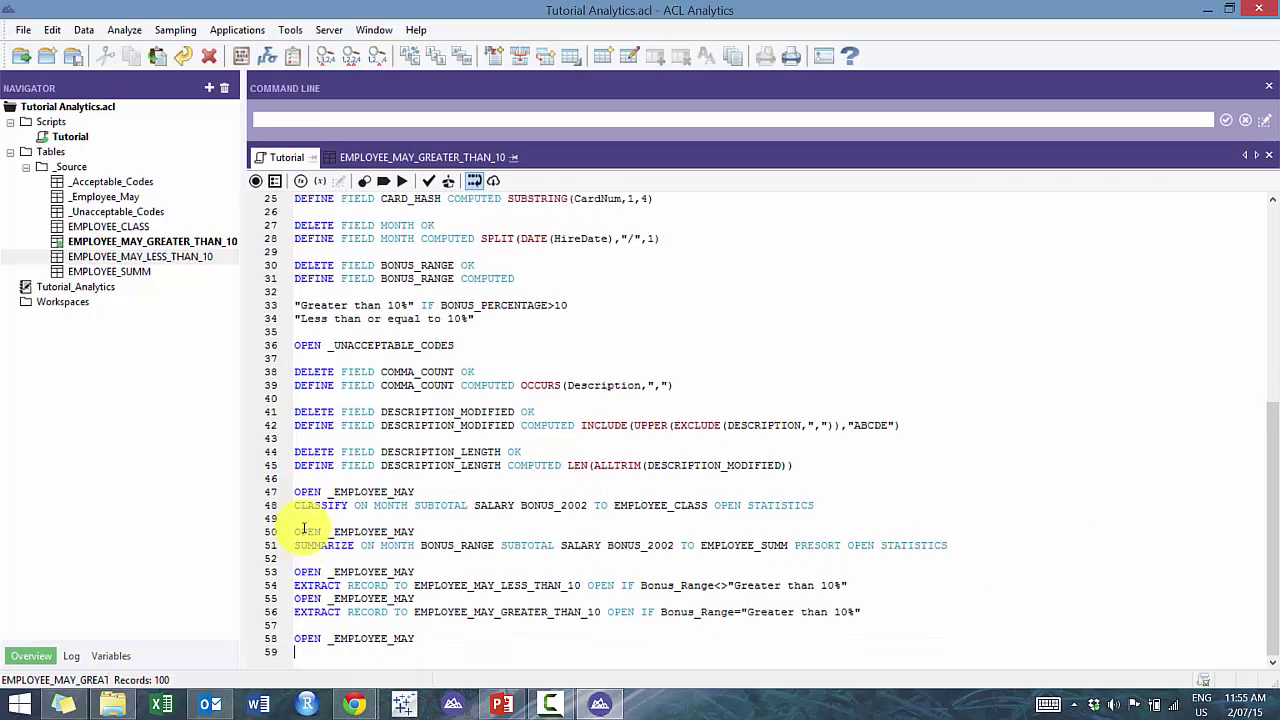
Add EXTRACT FIELDS FIRST_NAME LAST_NAME TO EMPLOYEE_MAY_NAMESONLY OPEN and run the script
type("EXTRACT FIELDS")
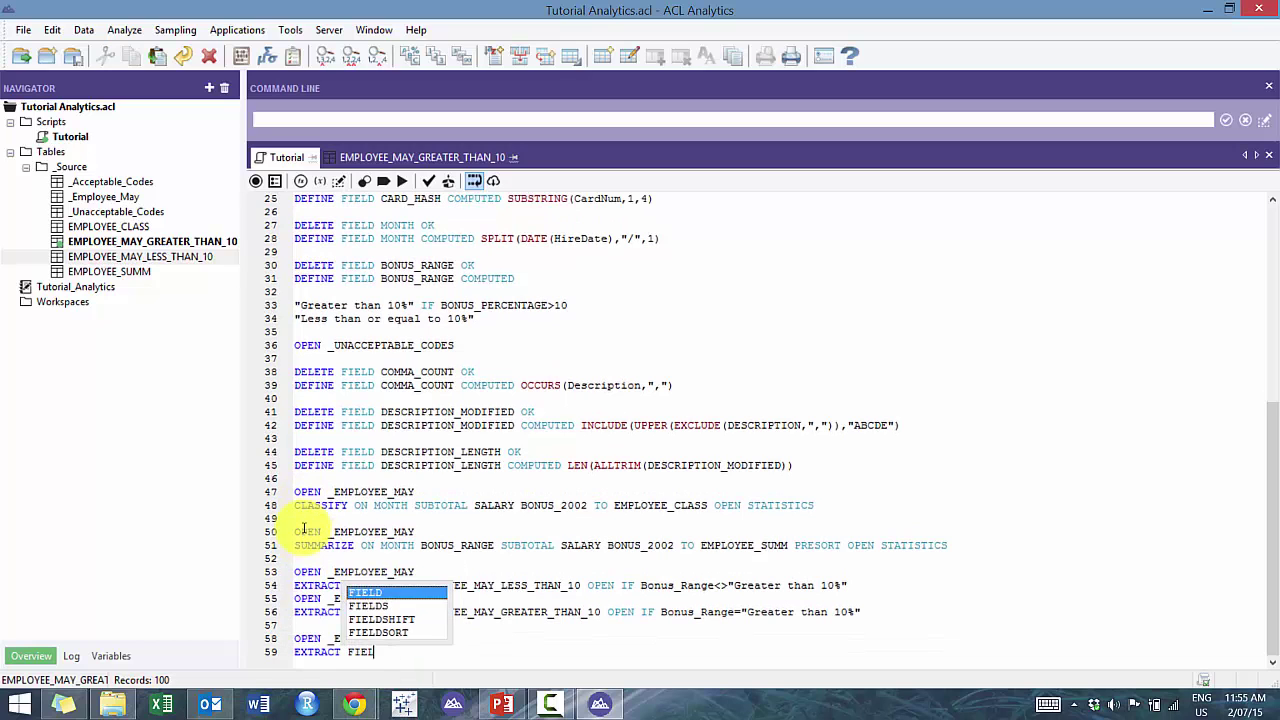
left_click(340, 157)
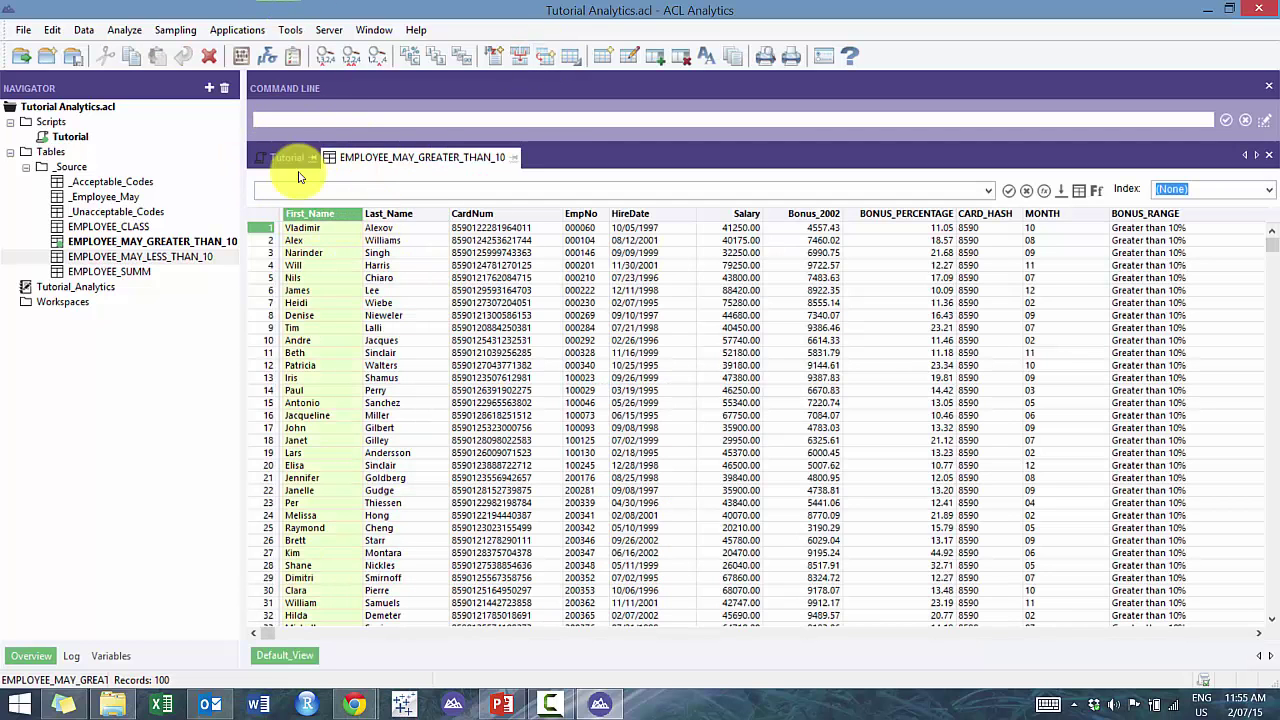
left_click(290, 158)
type("F")
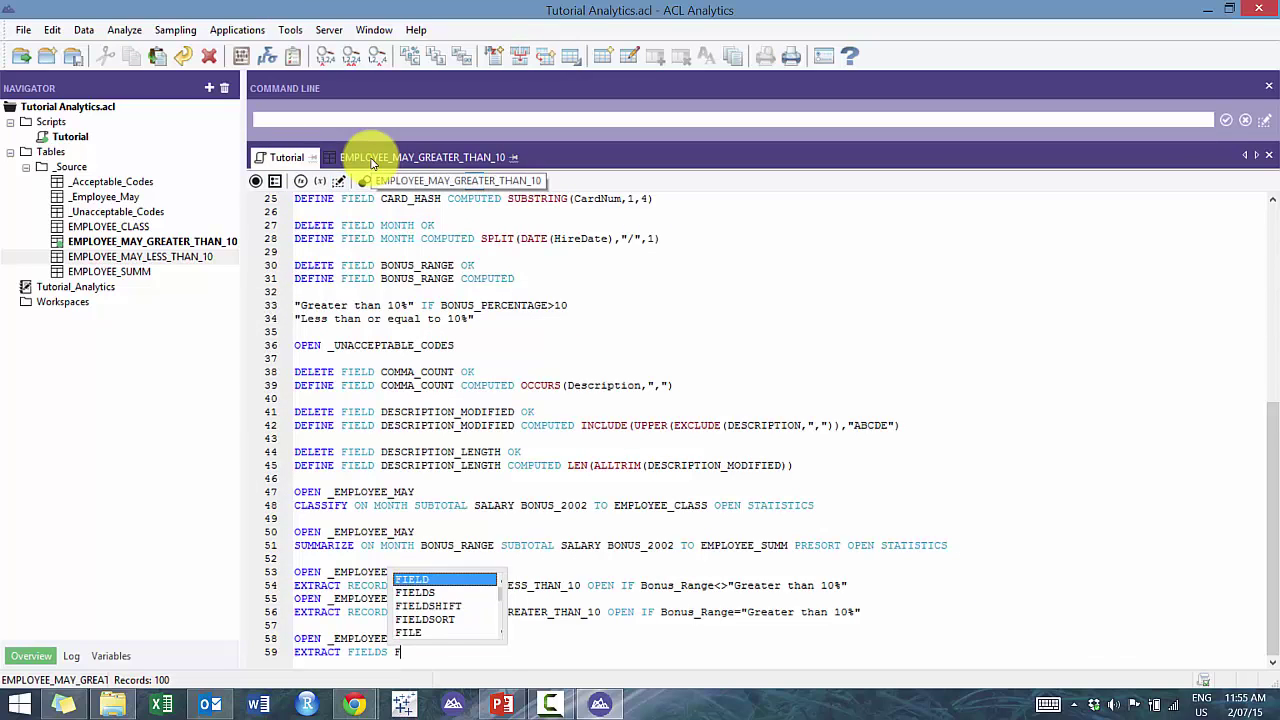
type("IRST_NAME LAST_NAME TO EMPLOYEE_MAY_NAMESO")
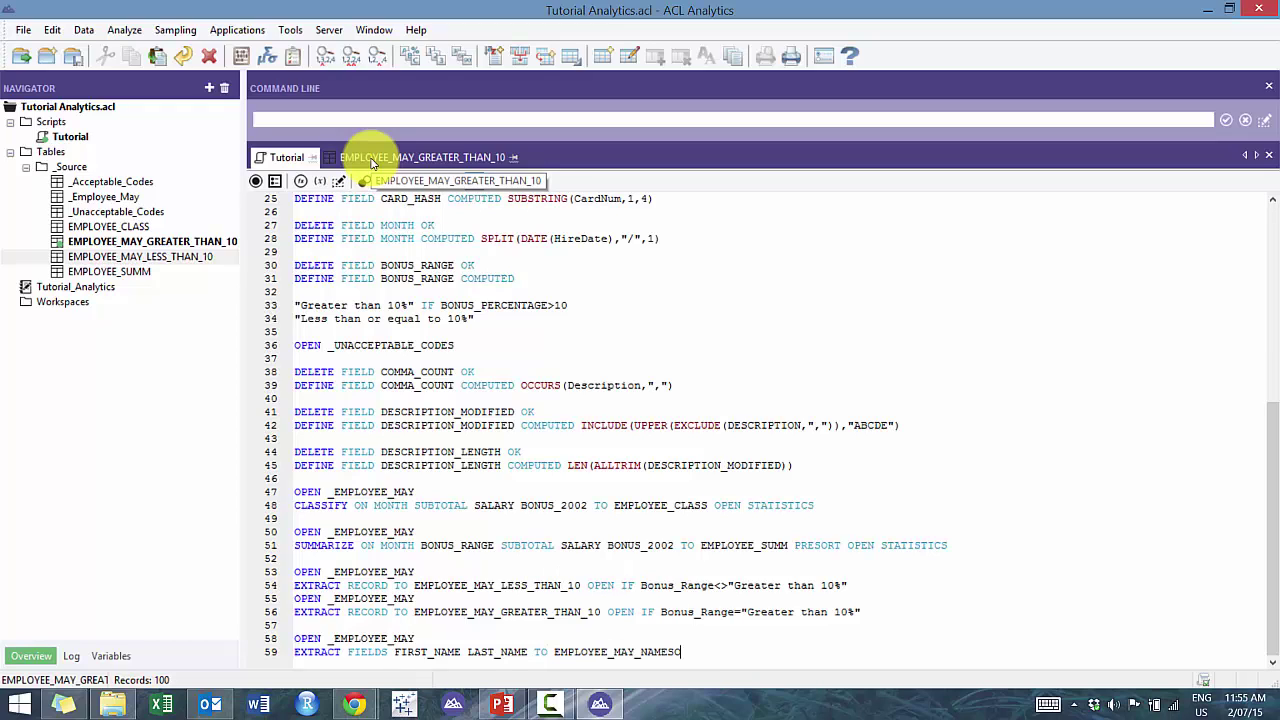
type("NLY OPEN")
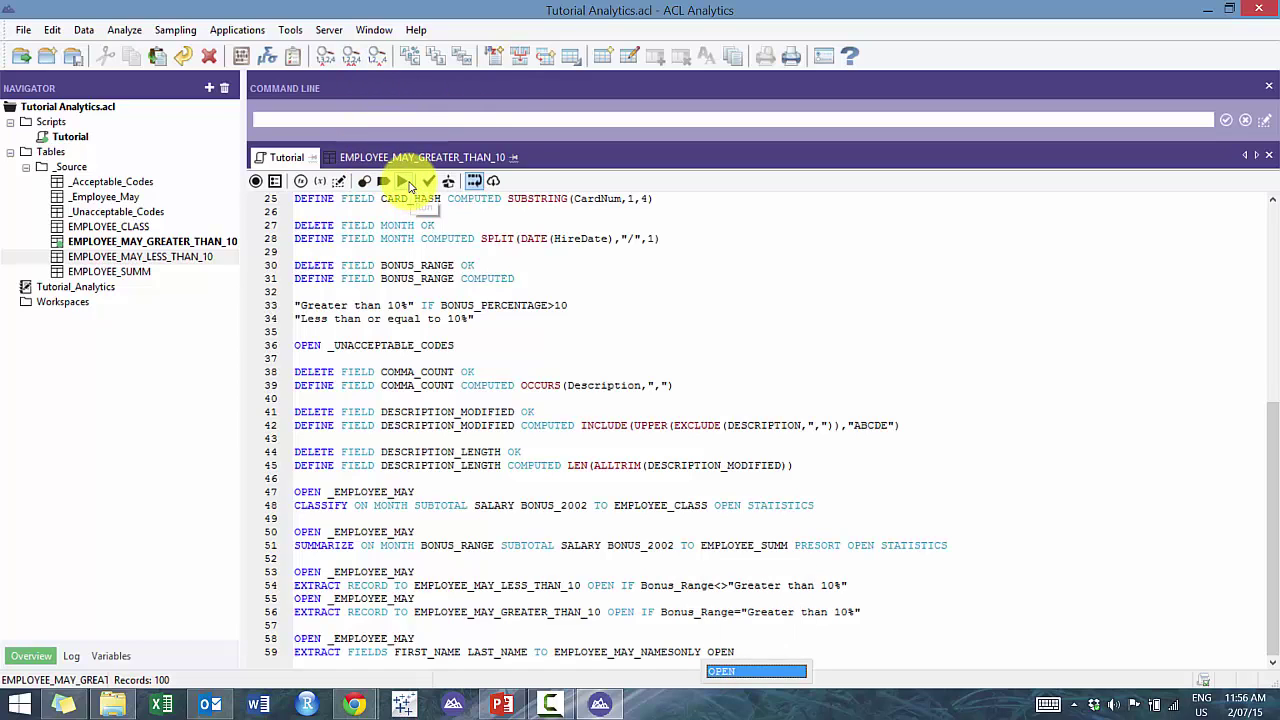
left_click(296, 625)
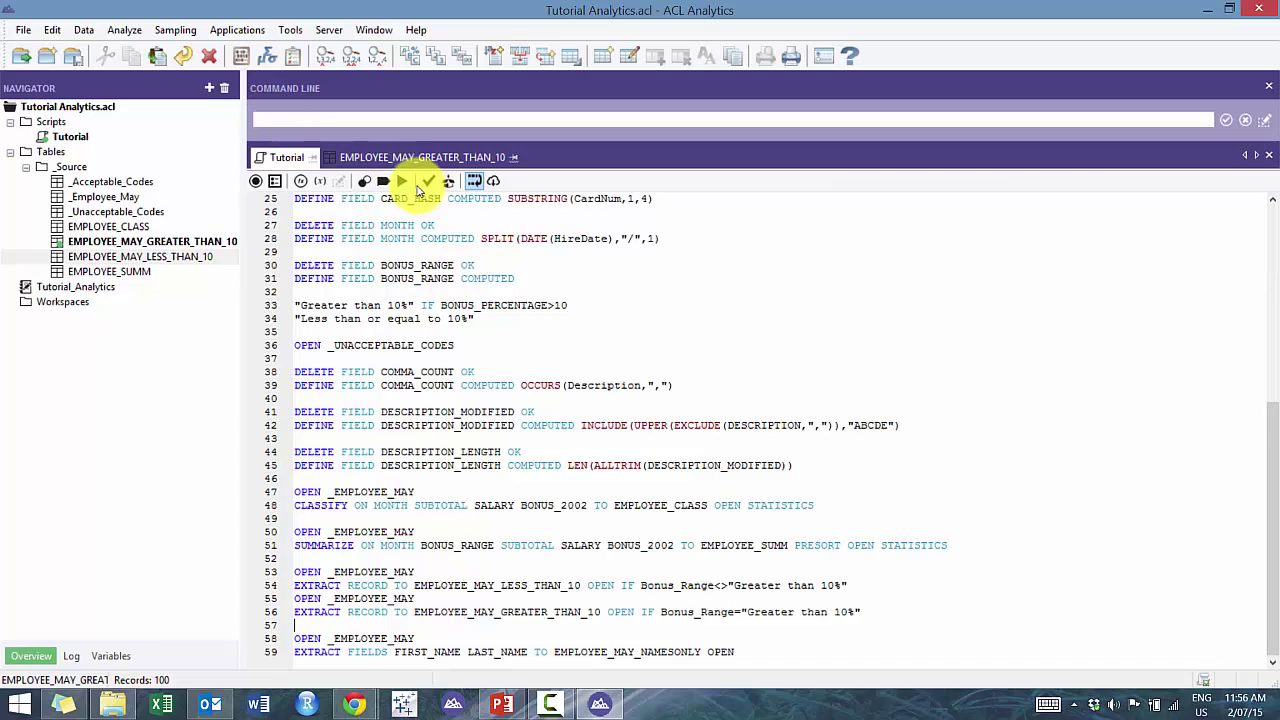
left_click(402, 182)
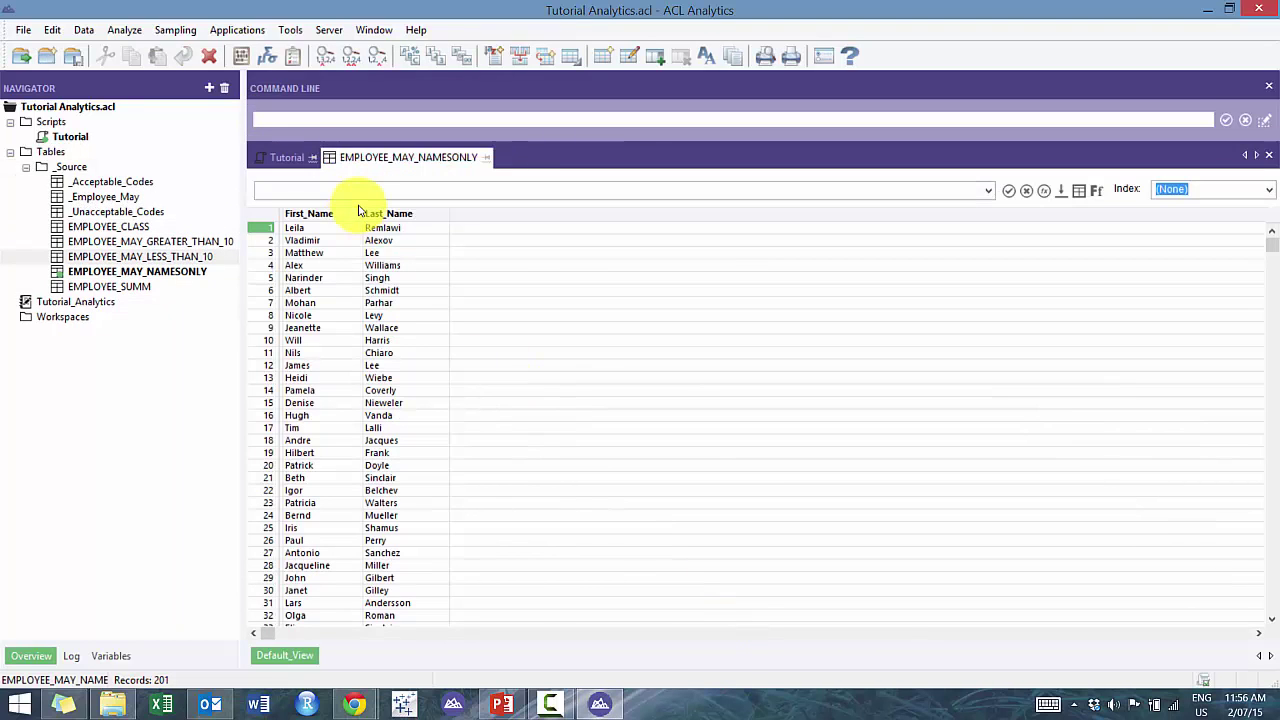
Insert a blank line after line 57 of the Tutorial script, ahead of the names-only OPEN block
left_click(287, 157)
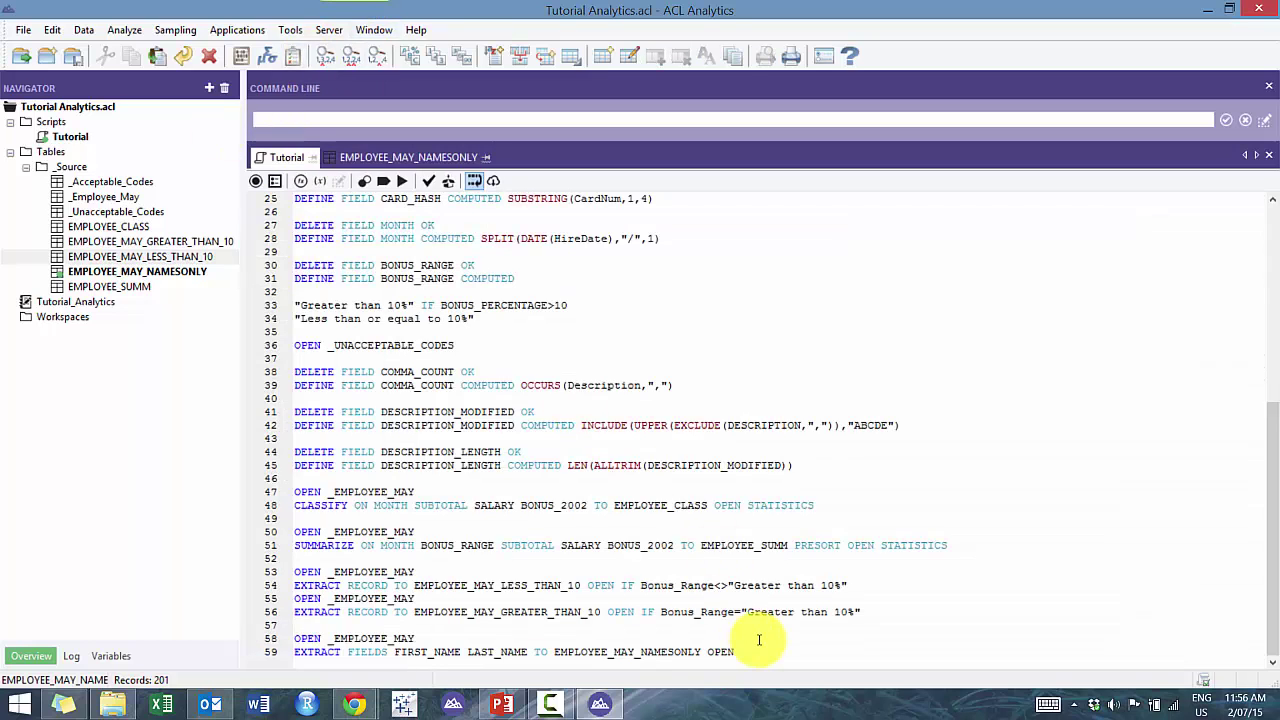
key("Return")
key("Return")
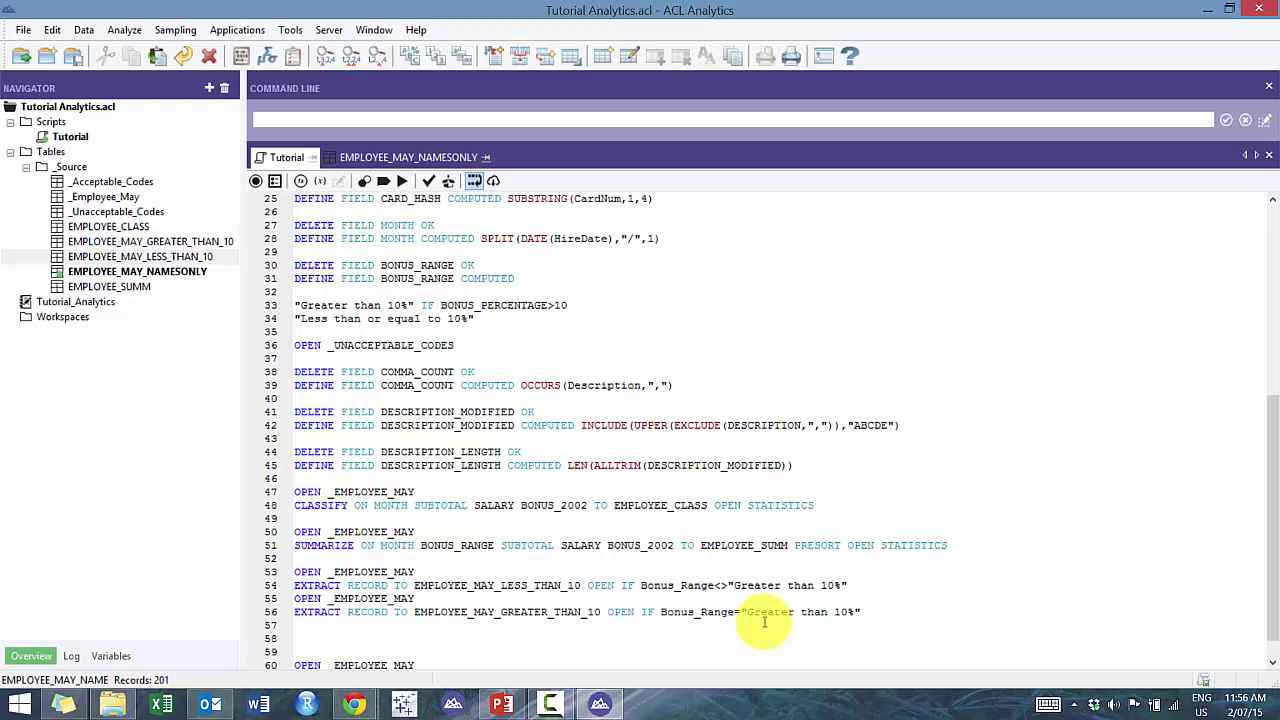
Add OPEN EMPLOYEE_MAY_LESS_THAN_10 and EXTRACT FIELDS ALL TO EMPLOYEE_MAY_ALL lines to the script
key("BackSpace")
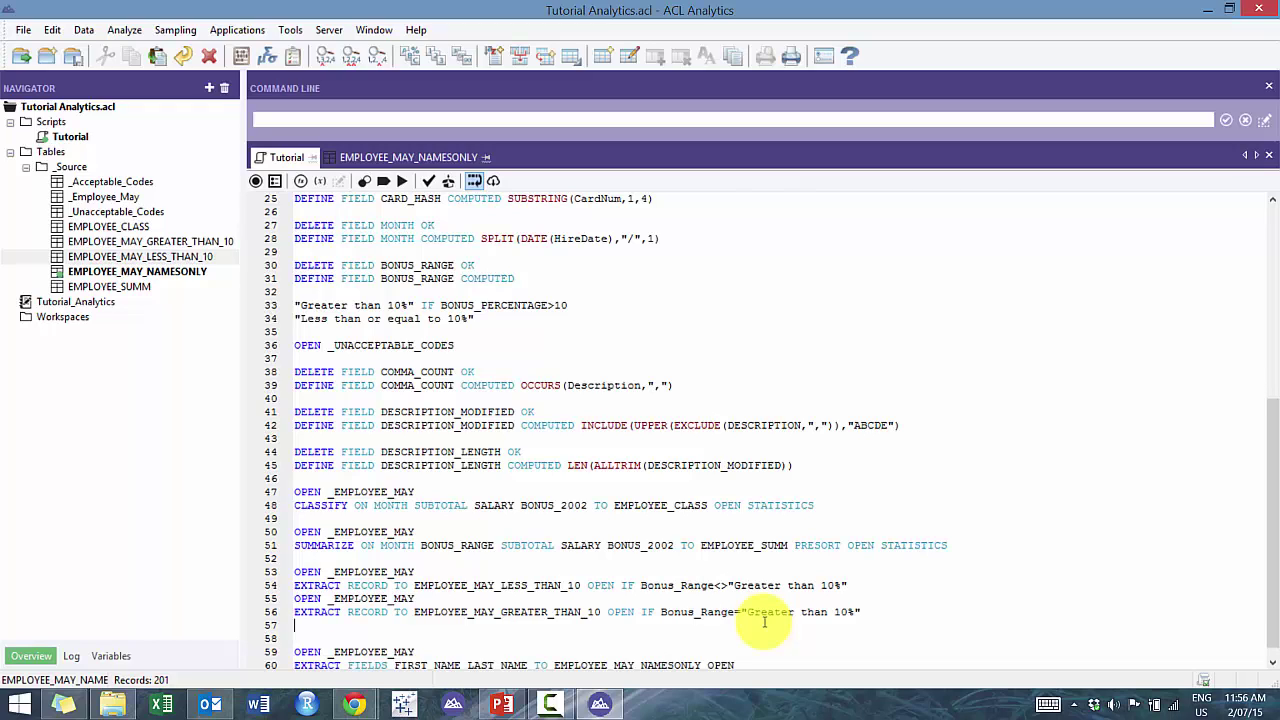
key("Return")
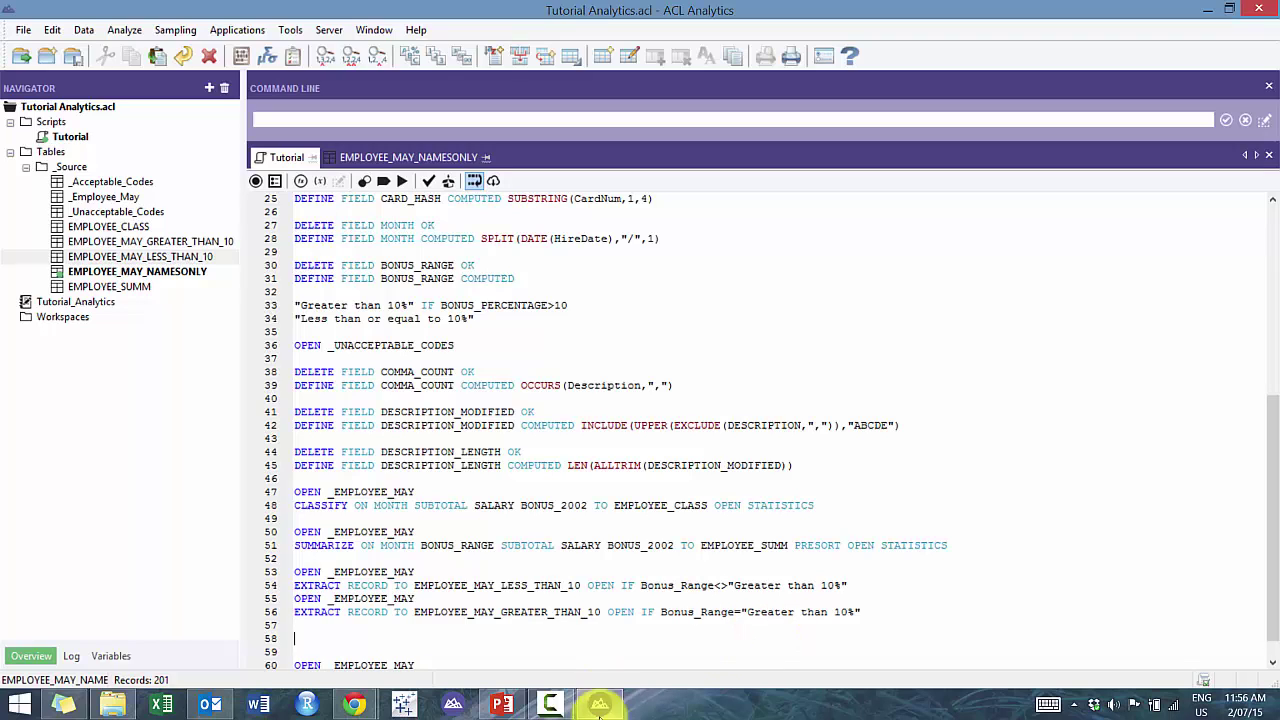
left_click(413, 585)
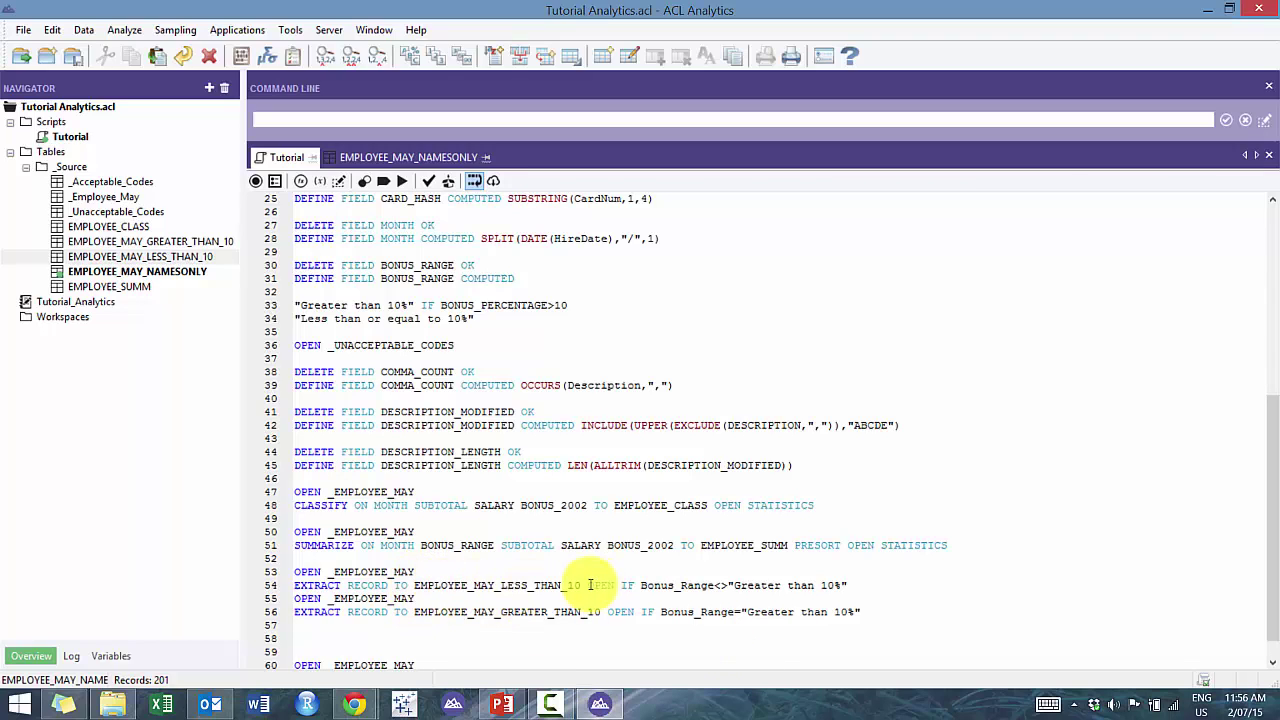
double_click(578, 590)
key("ctrl+c")
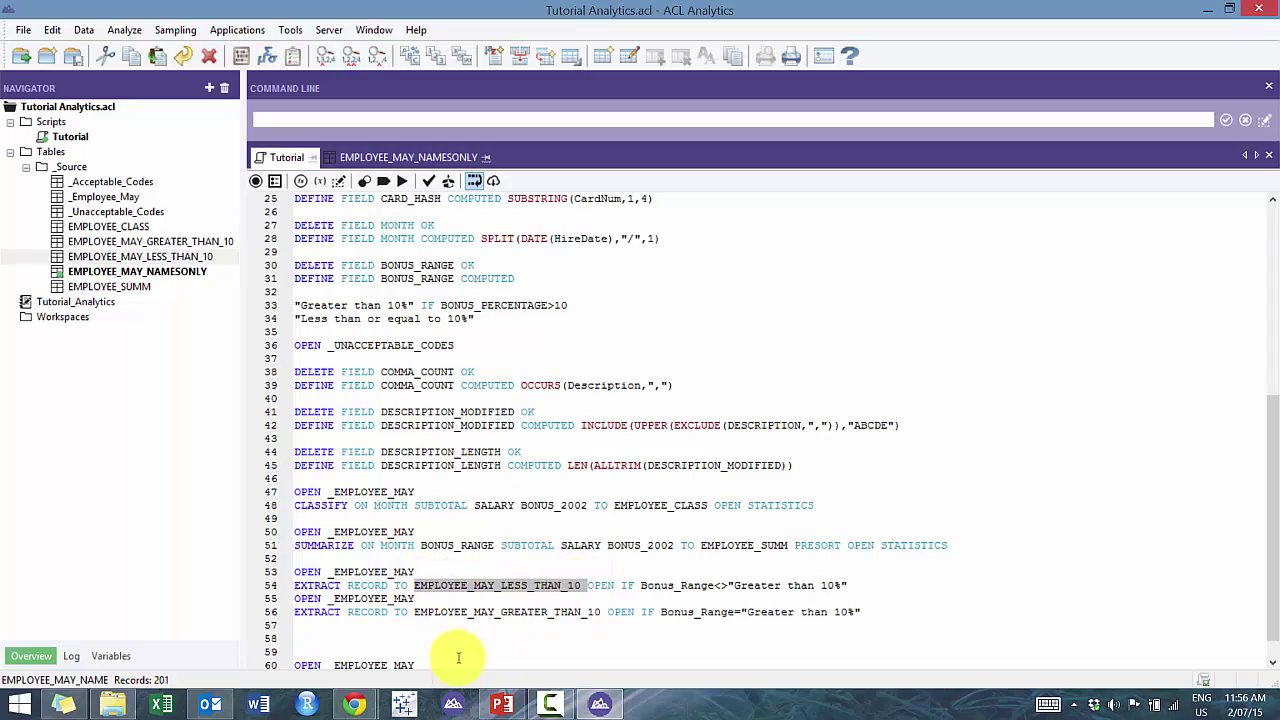
left_click(460, 638)
key("ctrl+v")
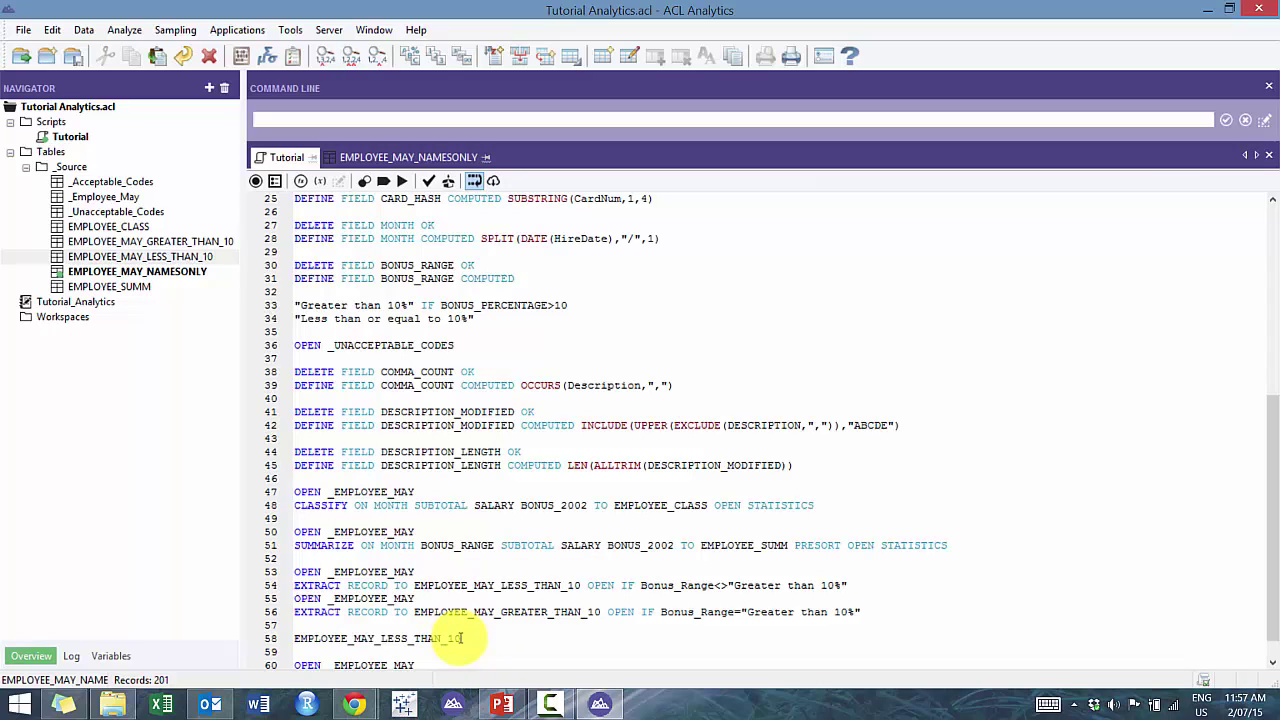
type("OPEN")
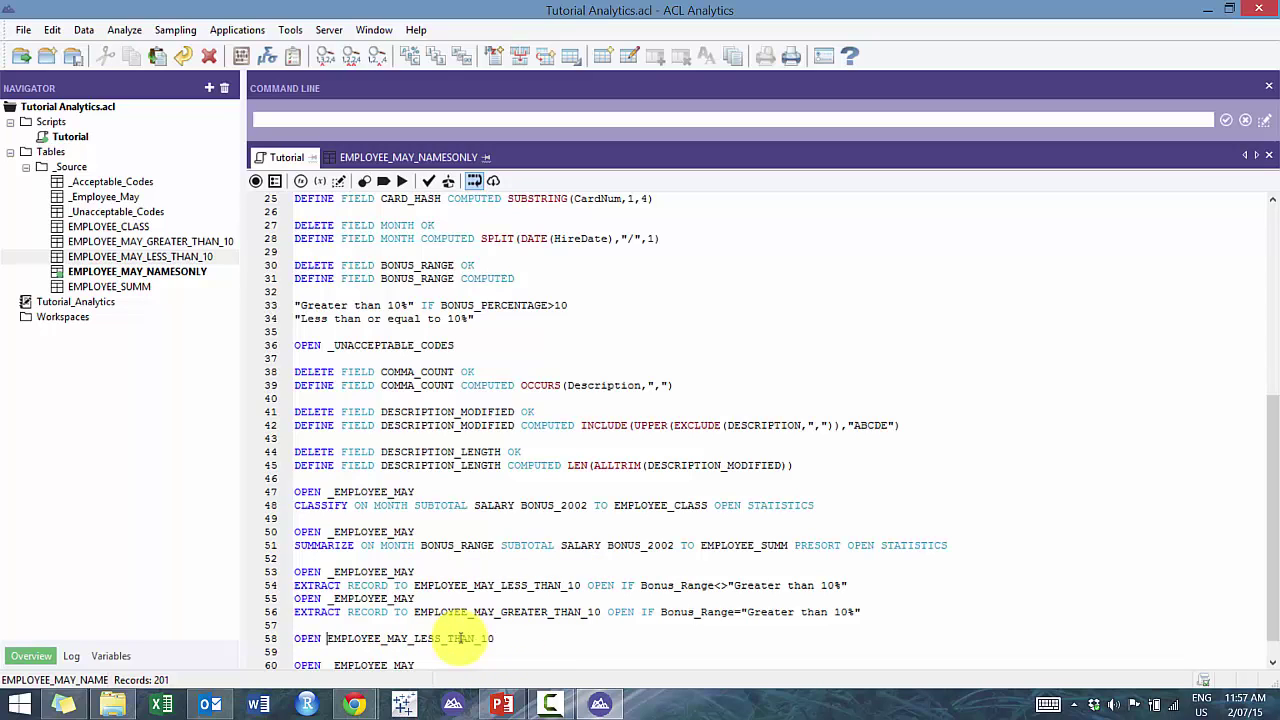
key("Delete")
type("E")
key("End")
key("Return")
type("EXTRACT ")
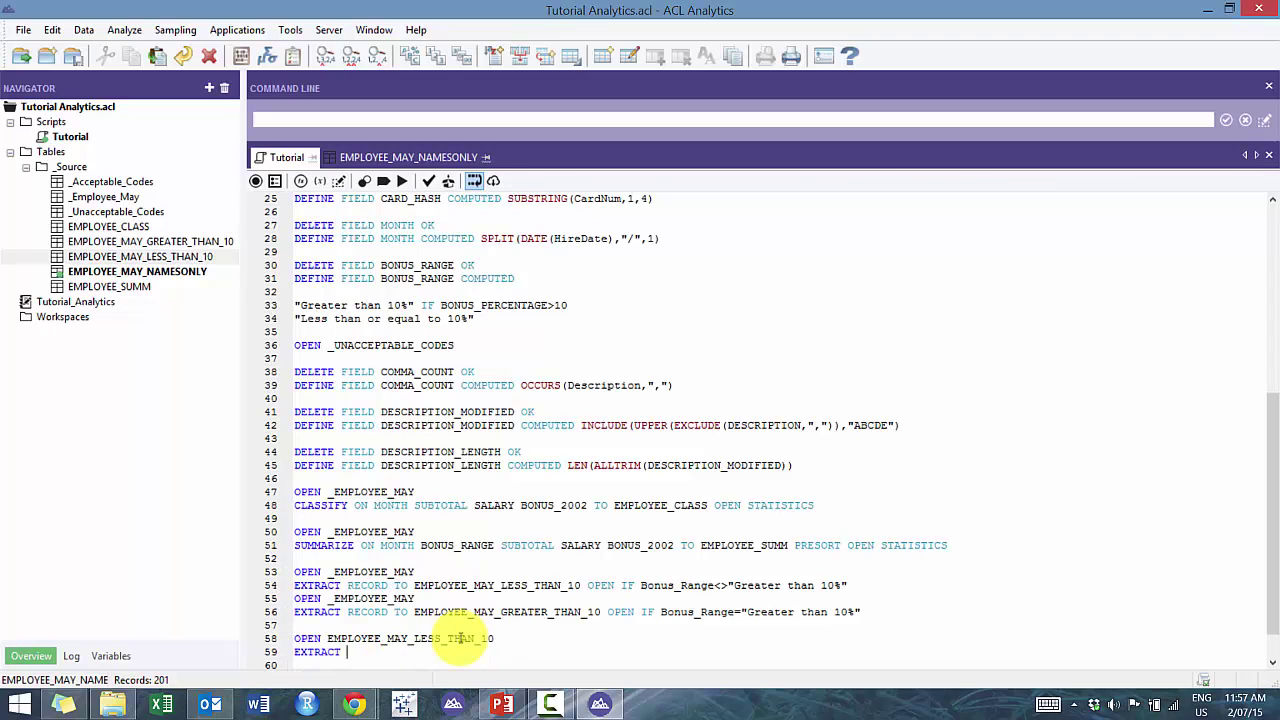
type("FIELDS ALL TO EMPLOYEE_MAY")
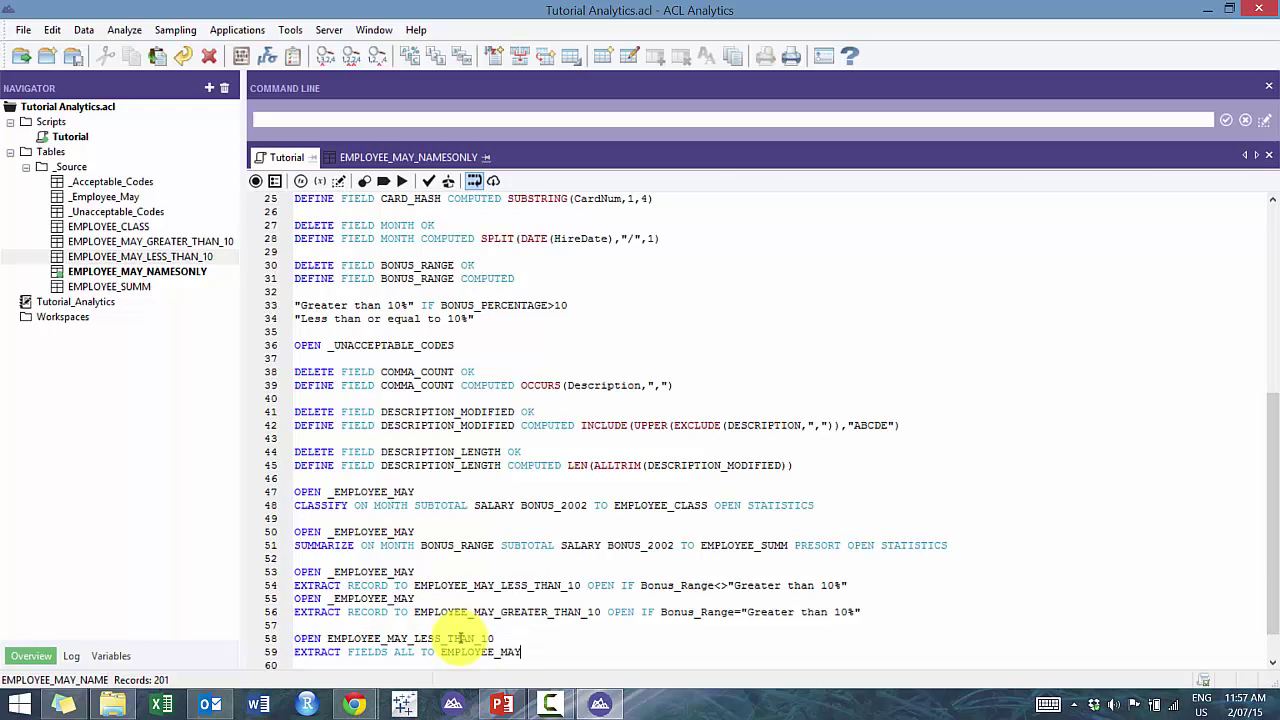
type("_ALL")
key("Return")
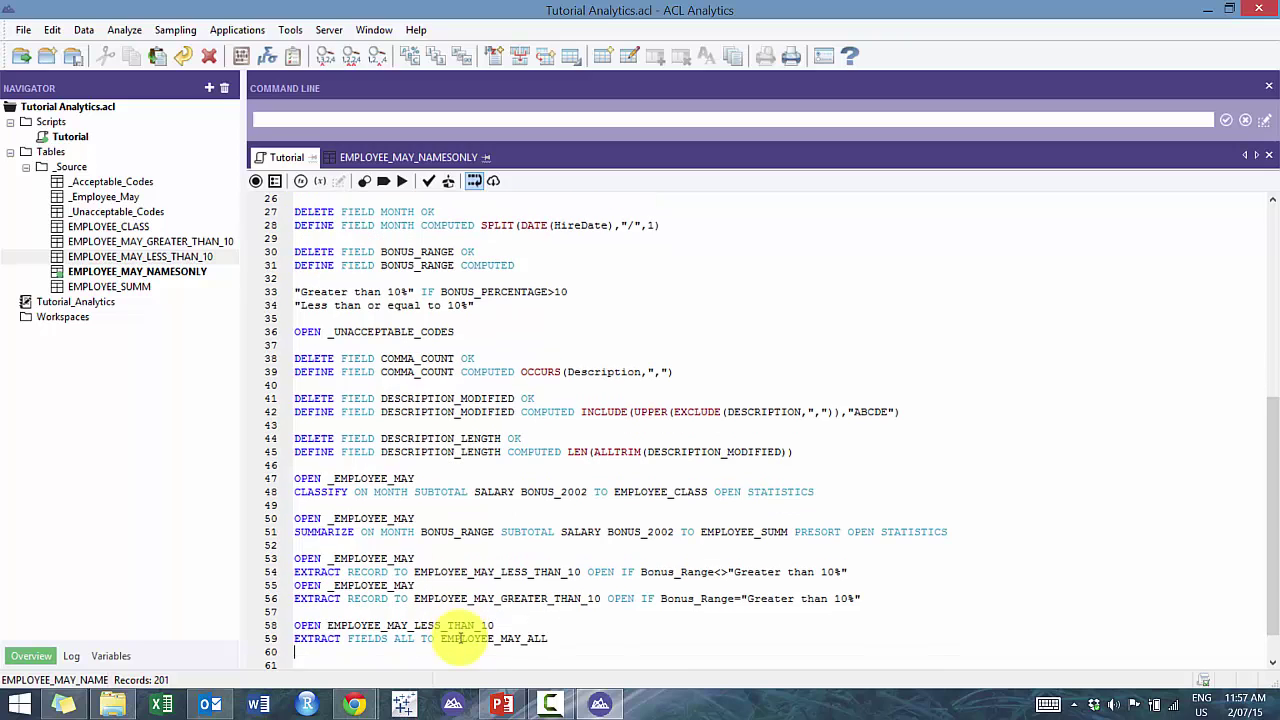
Duplicate those two lines for EMPLOYEE_MAY_GREATER_THAN_10, adding APPEND to its extract
left_click(548, 638)
left_click(294, 626, "shift")
key("ctrl+c")
left_click(292, 652)
key("ctrl+v")
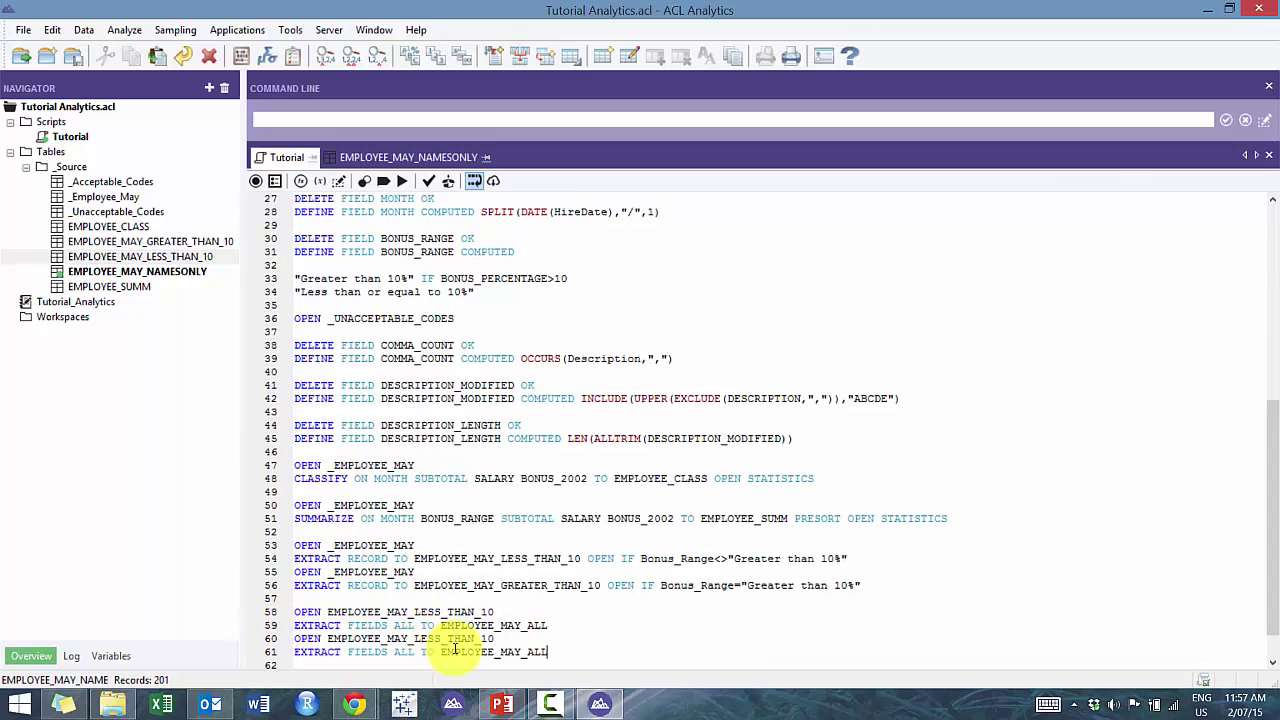
left_click(443, 638)
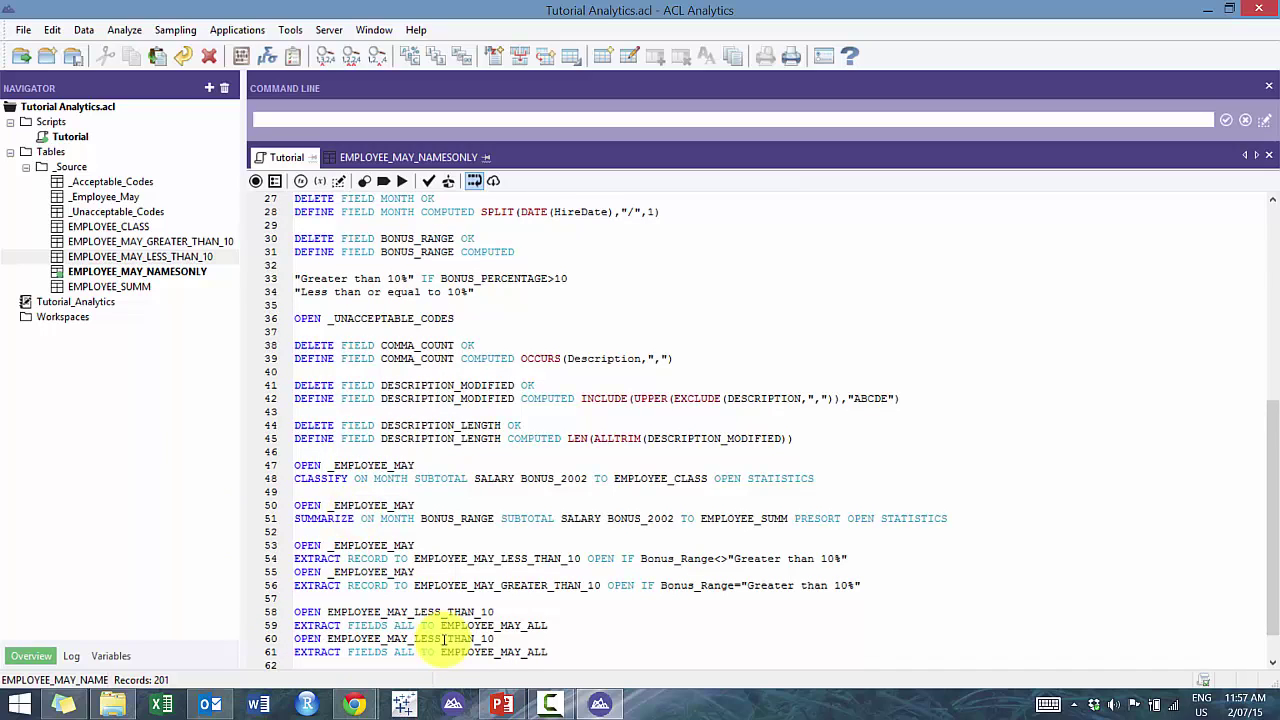
key("BackSpace")
key("BackSpace")
key("BackSpace")
key("BackSpace")
type("GREATER")
key("Down")
key("Down")
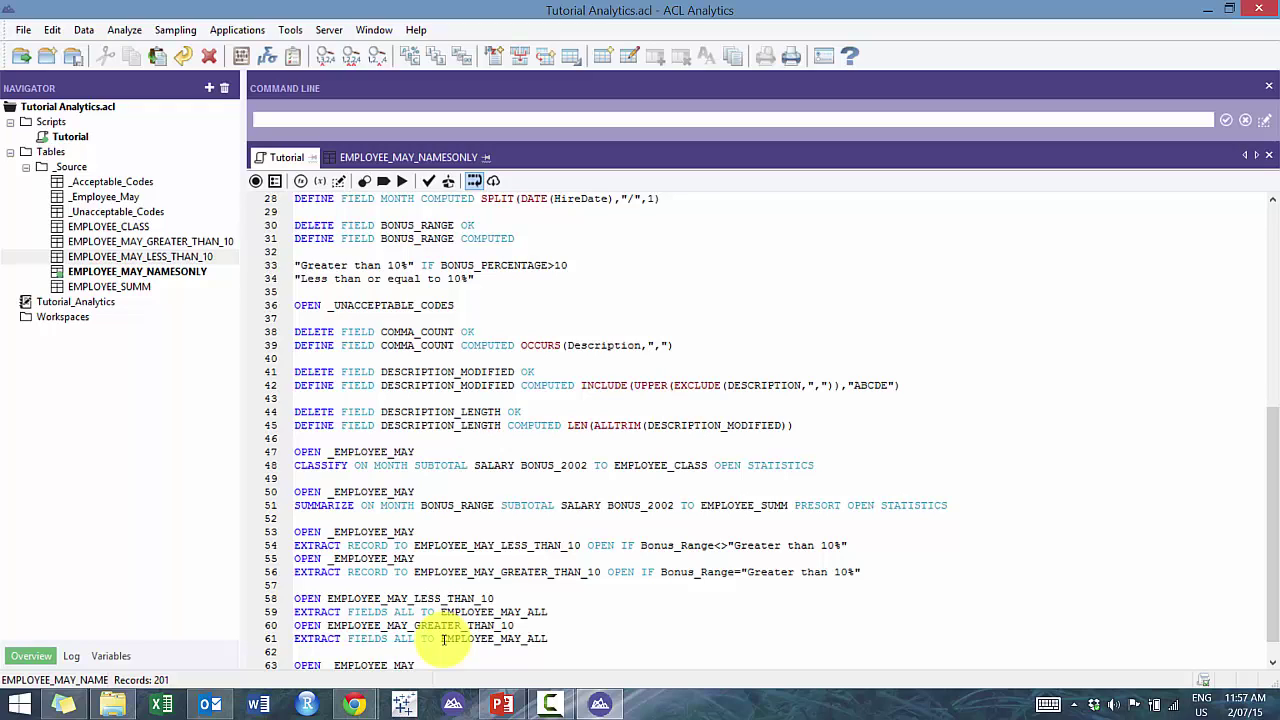
type("APPEND")
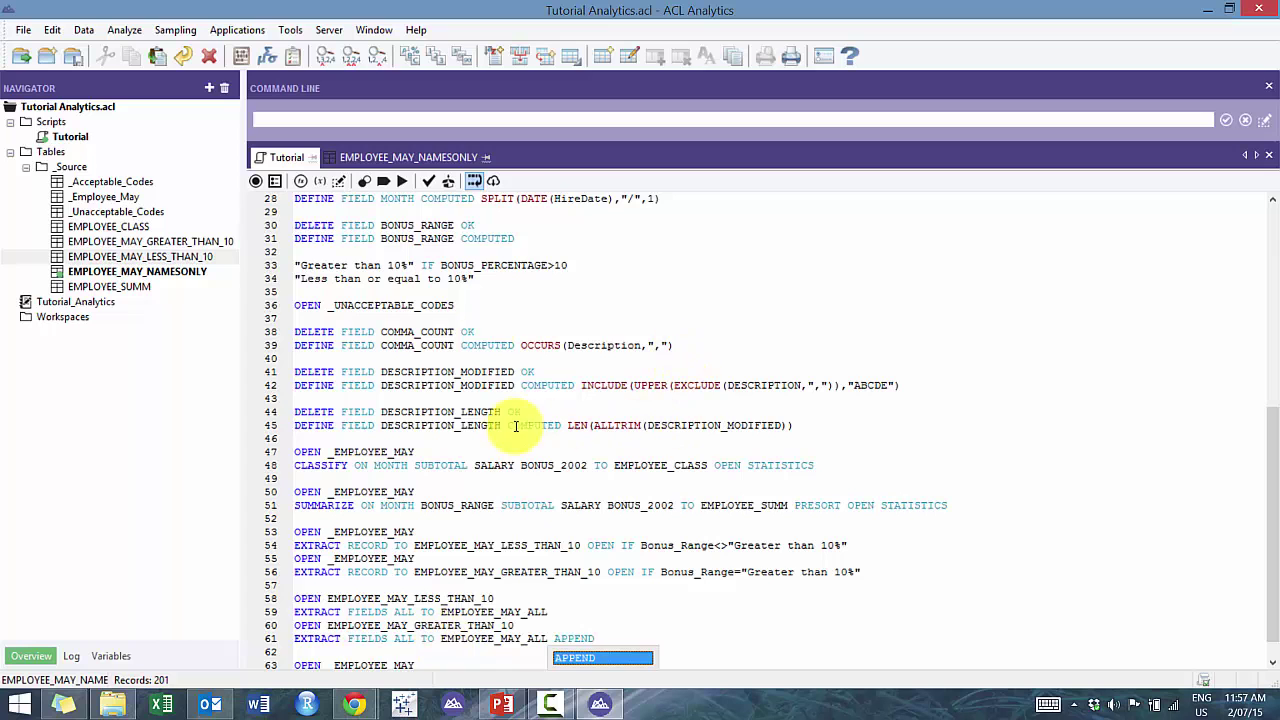
Run the script, then open EMPLOYEE_MAY_ALL and scroll through its 201 combined records
left_click(407, 182)
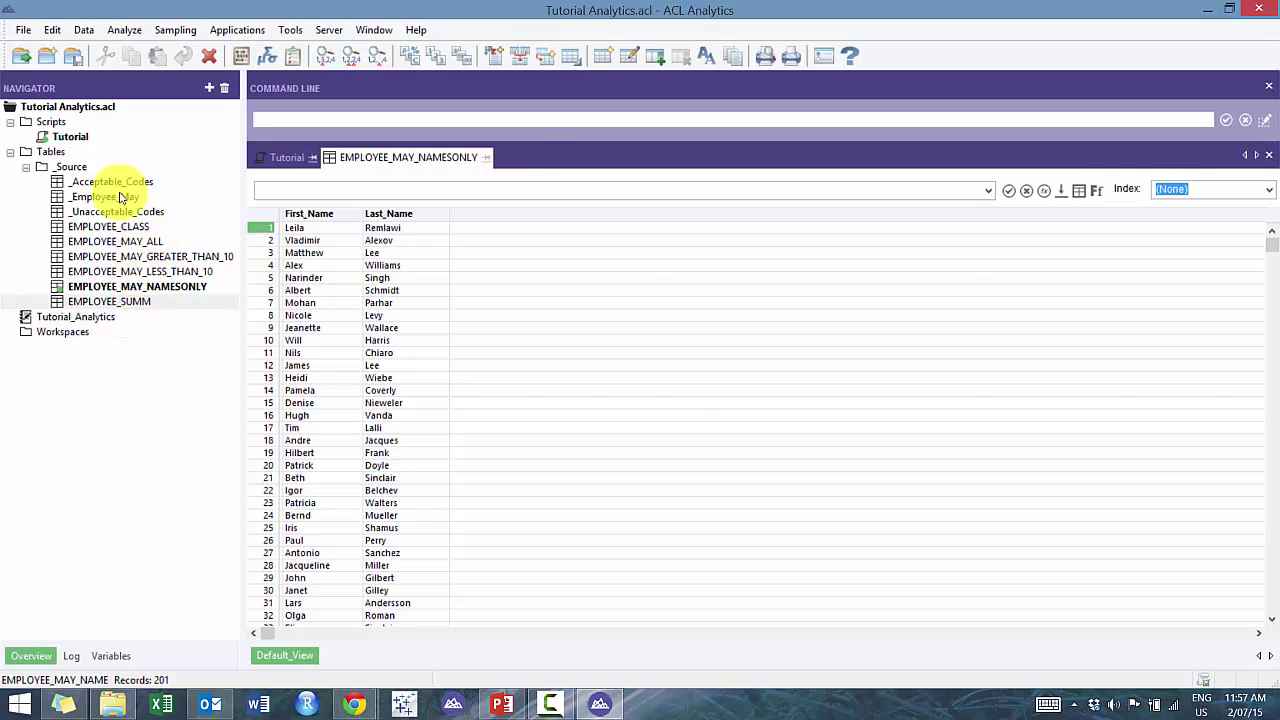
double_click(115, 241)
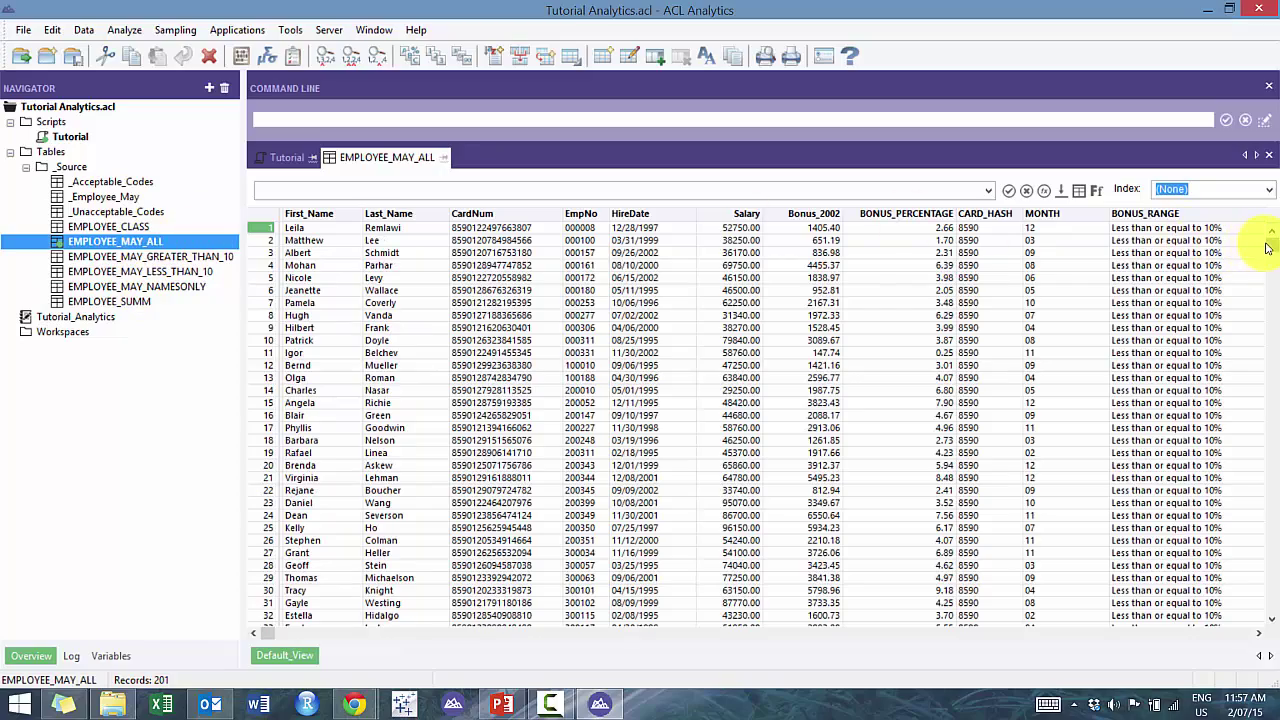
left_click_drag(1270, 245, 1261, 411)
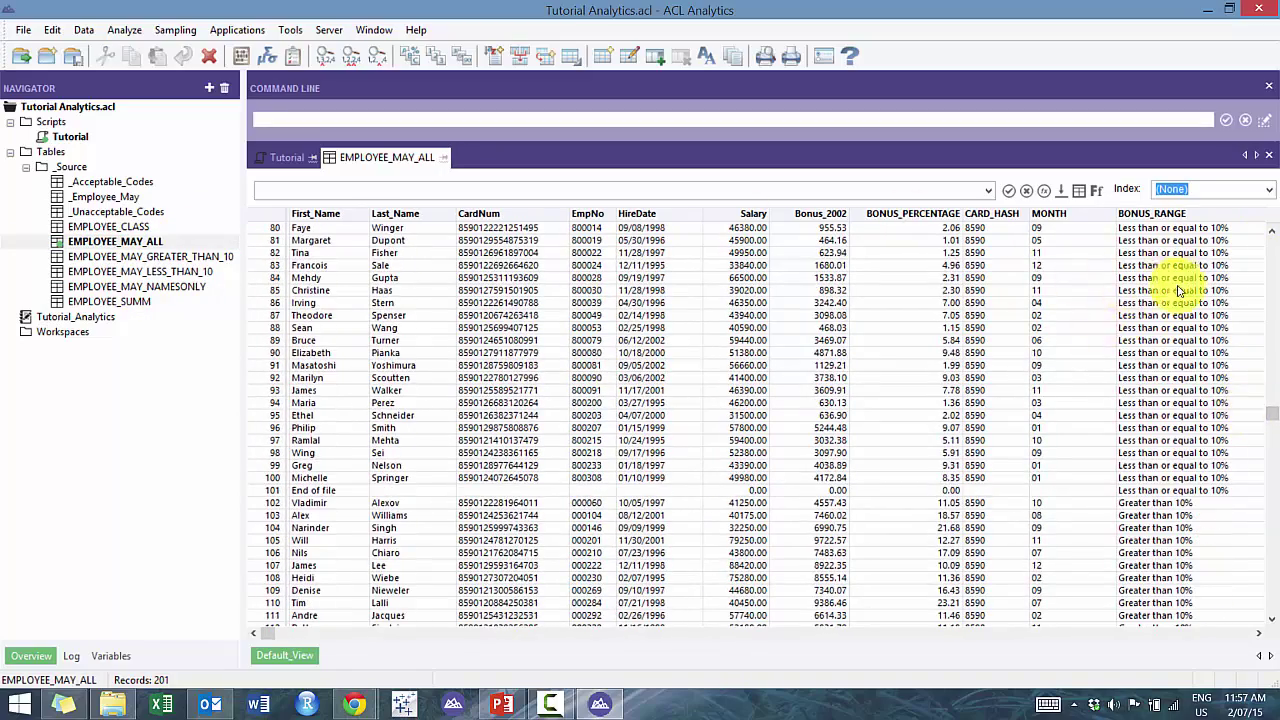
left_click_drag(1262, 428, 1235, 255)
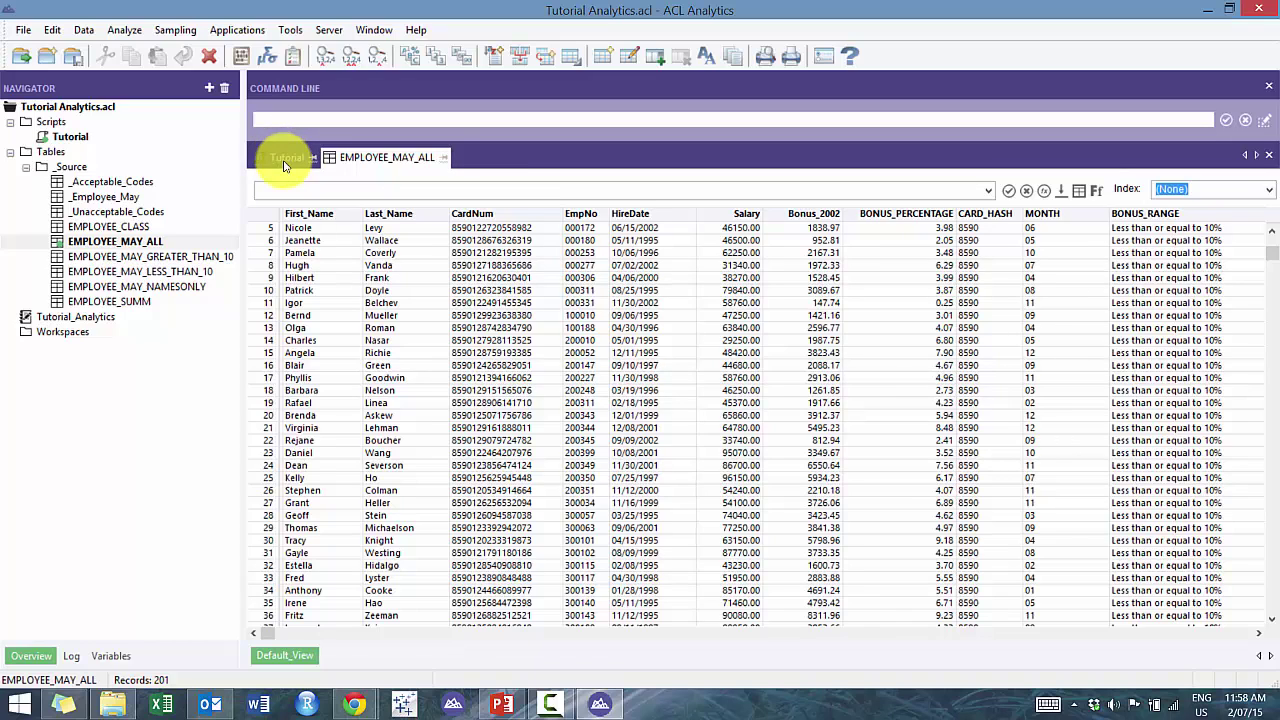
Add two blank lines after line 64, then return to the EMPLOYEE_MAY_GREATER_THAN_10 table view
left_click(286, 159)
scroll(640, 560, "down", 1)
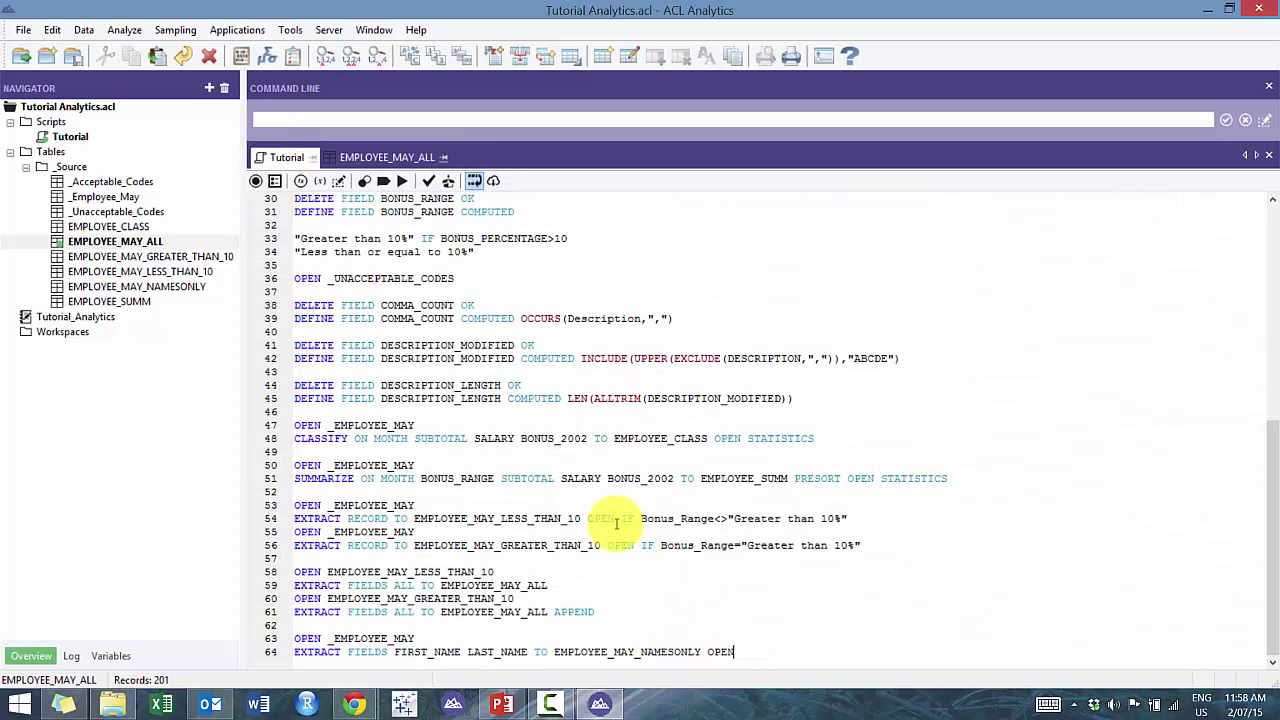
key("Return")
key("Return")
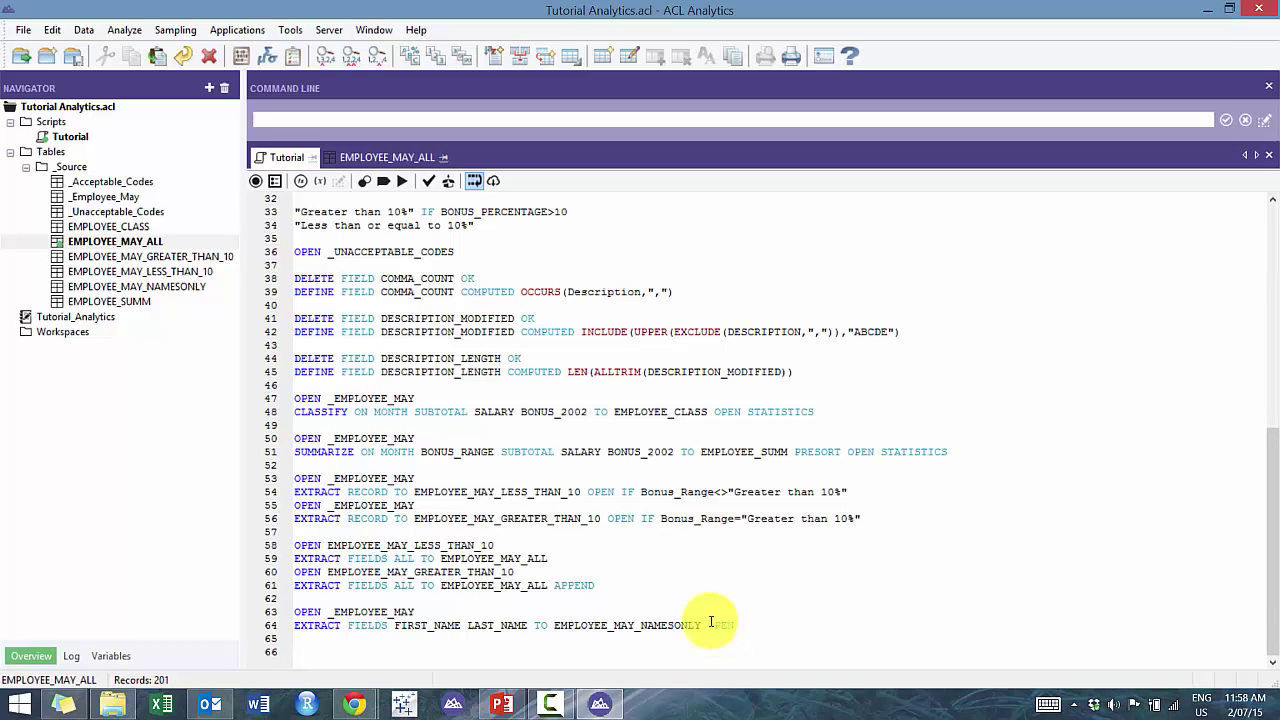
left_click(373, 157)
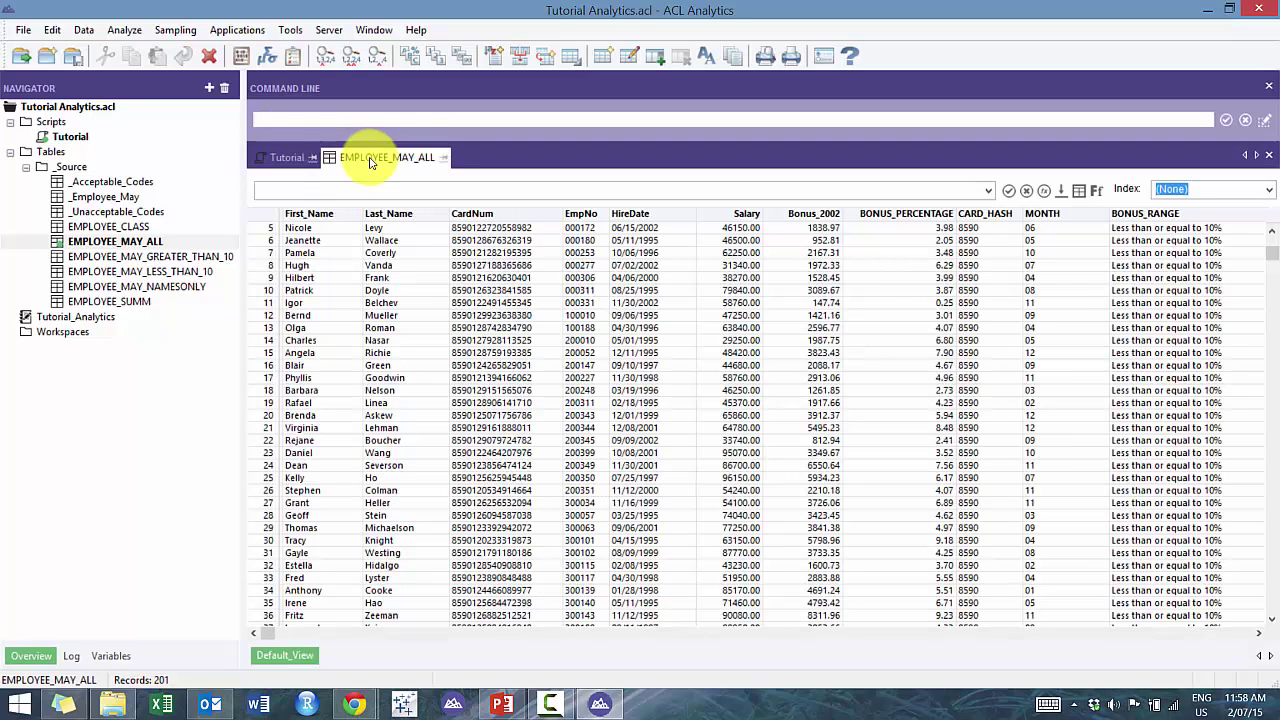
Open Data > Export for the table and choose to export the view instead of selected fields
left_click(84, 31)
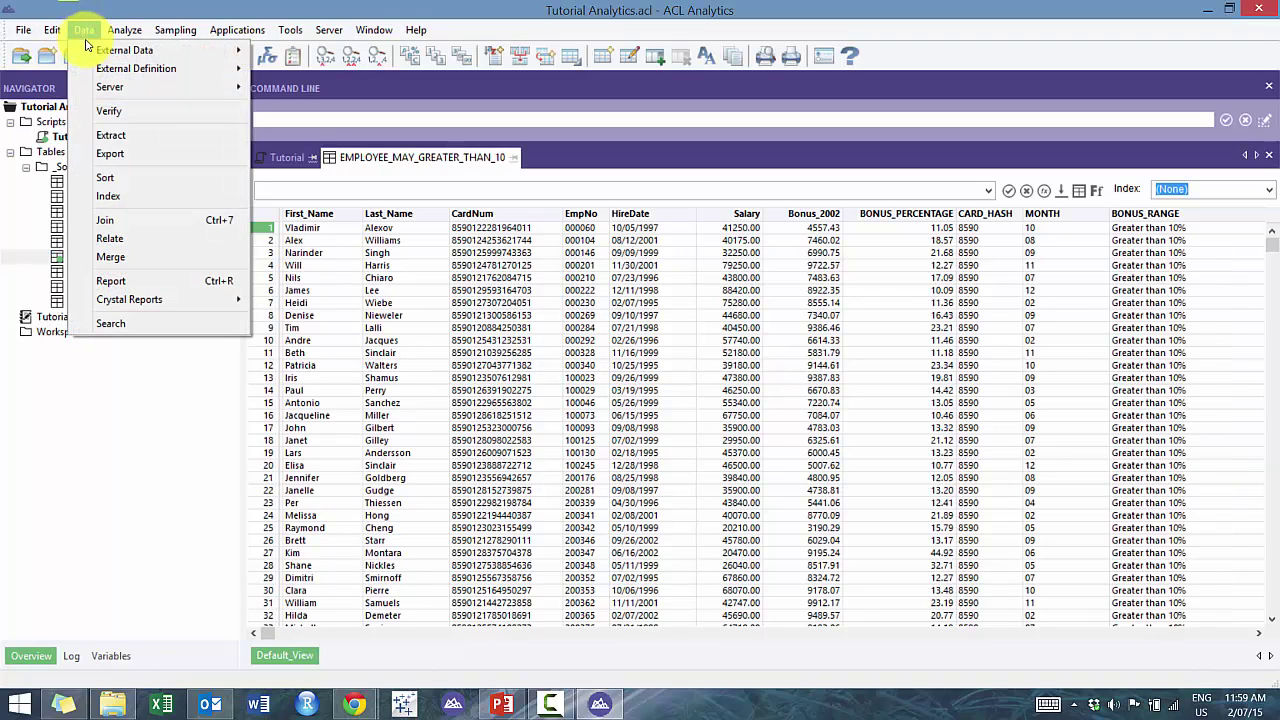
mouse_move(87, 74)
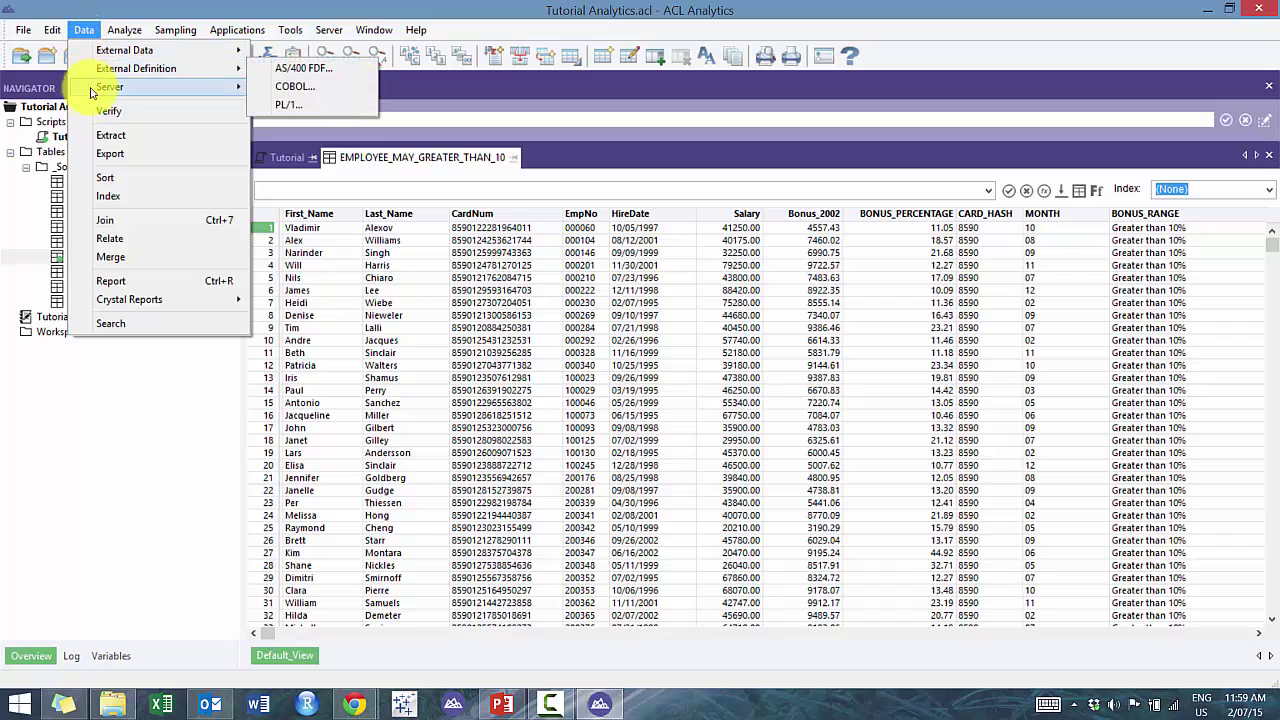
left_click(108, 153)
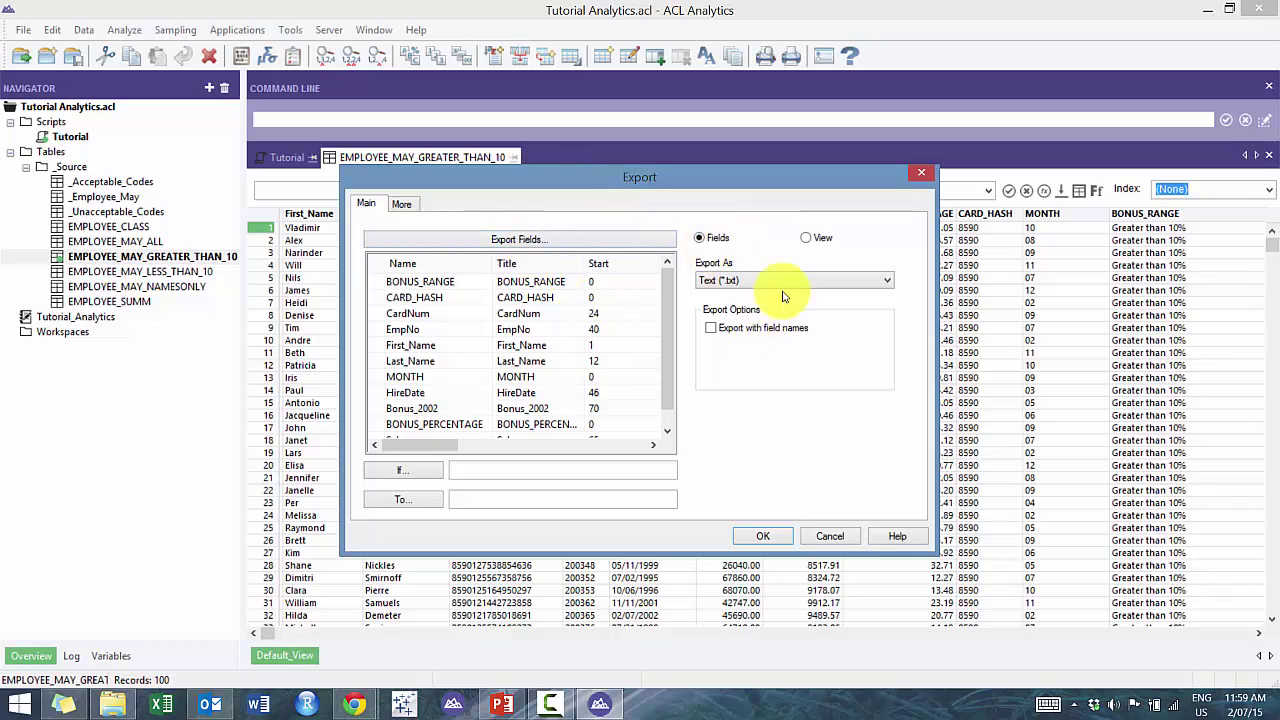
left_click(822, 243)
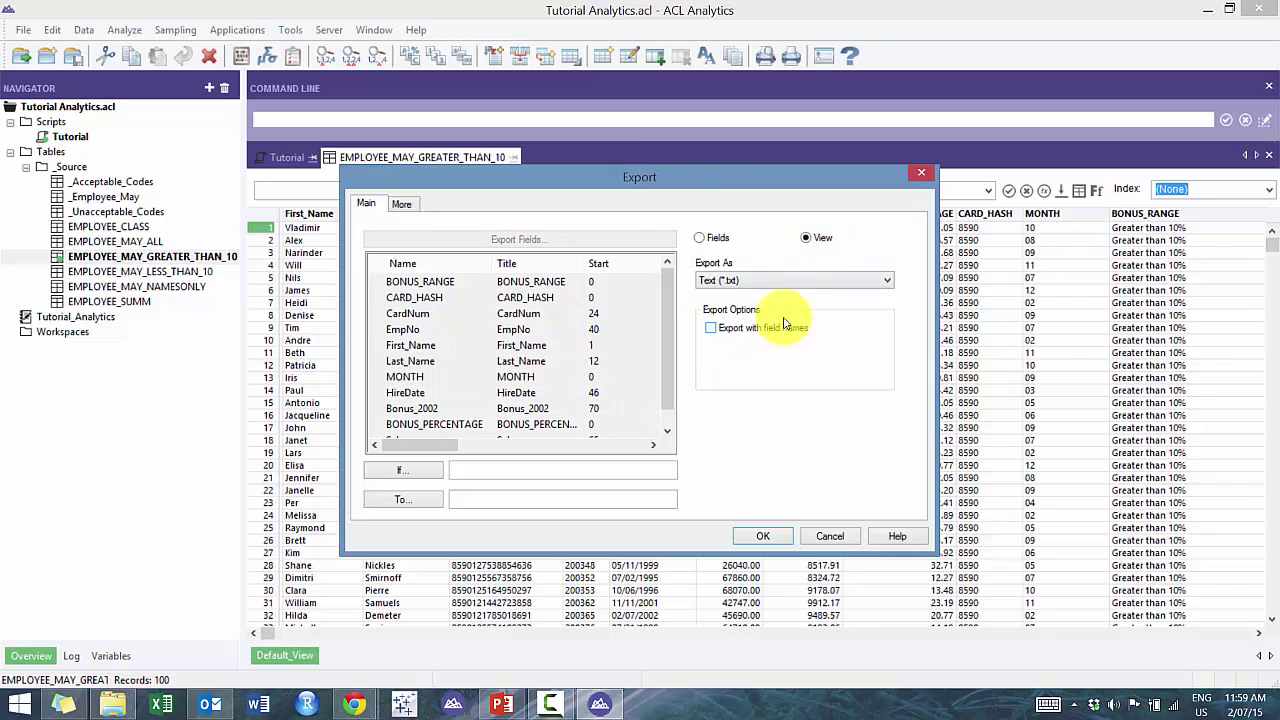
Scroll the Export As format list up toward the Excel entries
left_click(788, 279)
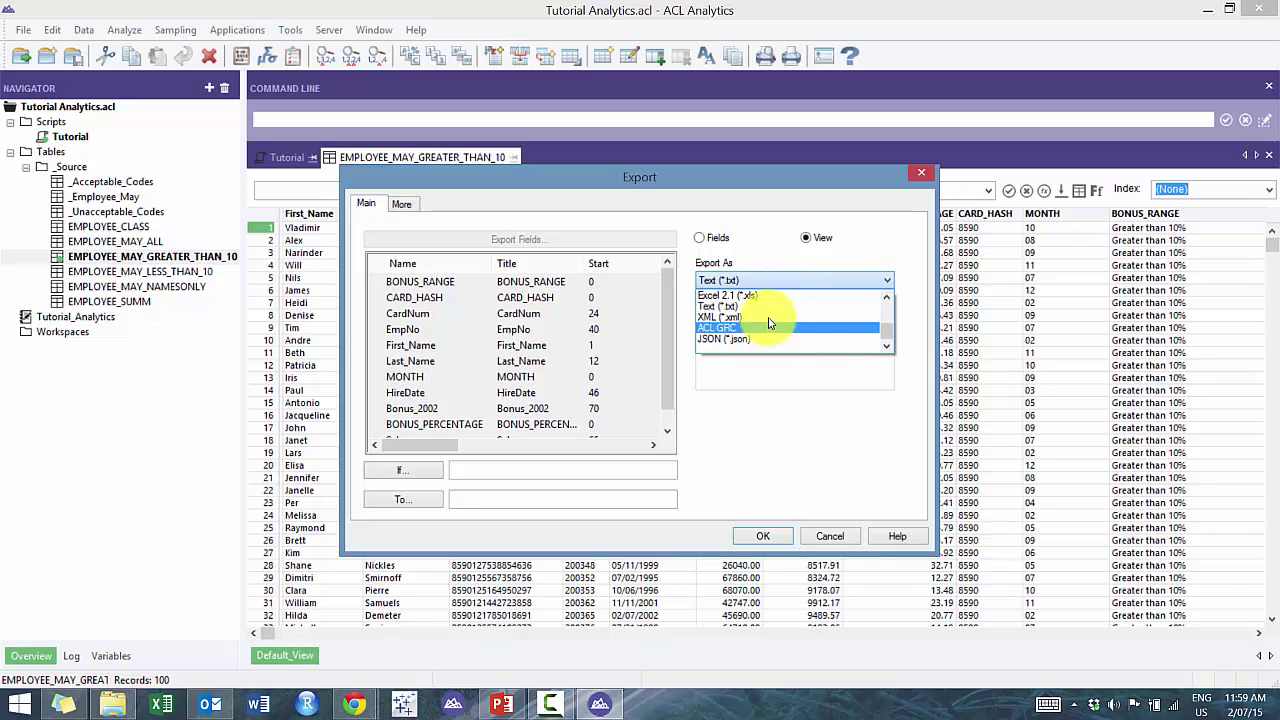
mouse_move(889, 308)
left_mouse_down()
mouse_move(891, 320)
mouse_move(871, 306)
mouse_move(891, 300)
left_mouse_up()
scroll(713, 243, "up", 4)
scroll(713, 243, "up", 2)
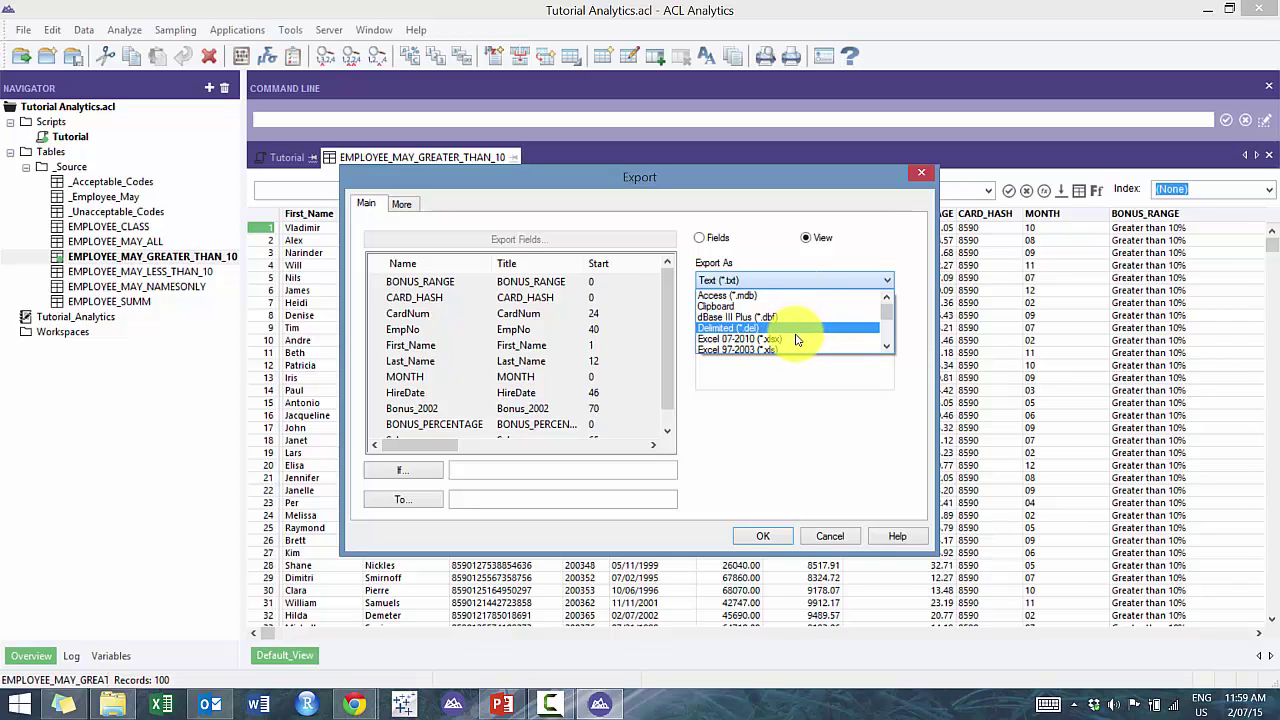
Choose Excel 07-2010 (*.xlsx) as the format, review the More tab's scope options, and return to Main
left_click(816, 339)
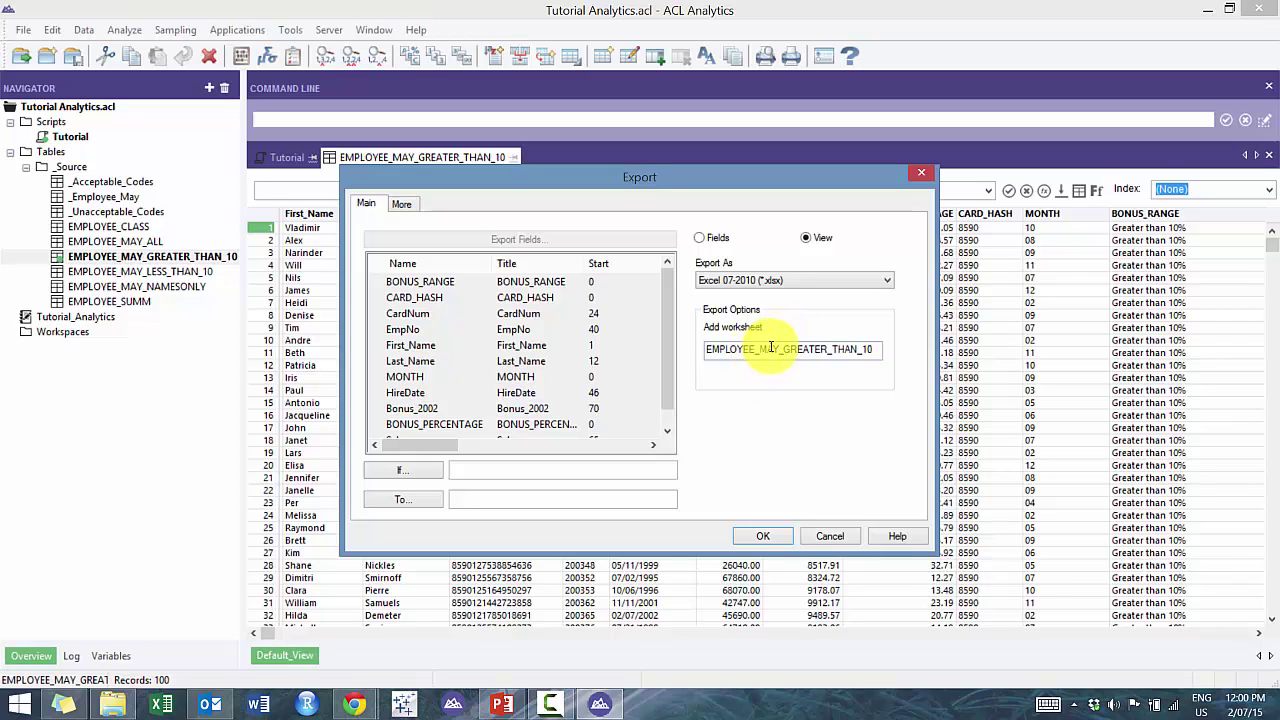
left_click(414, 205)
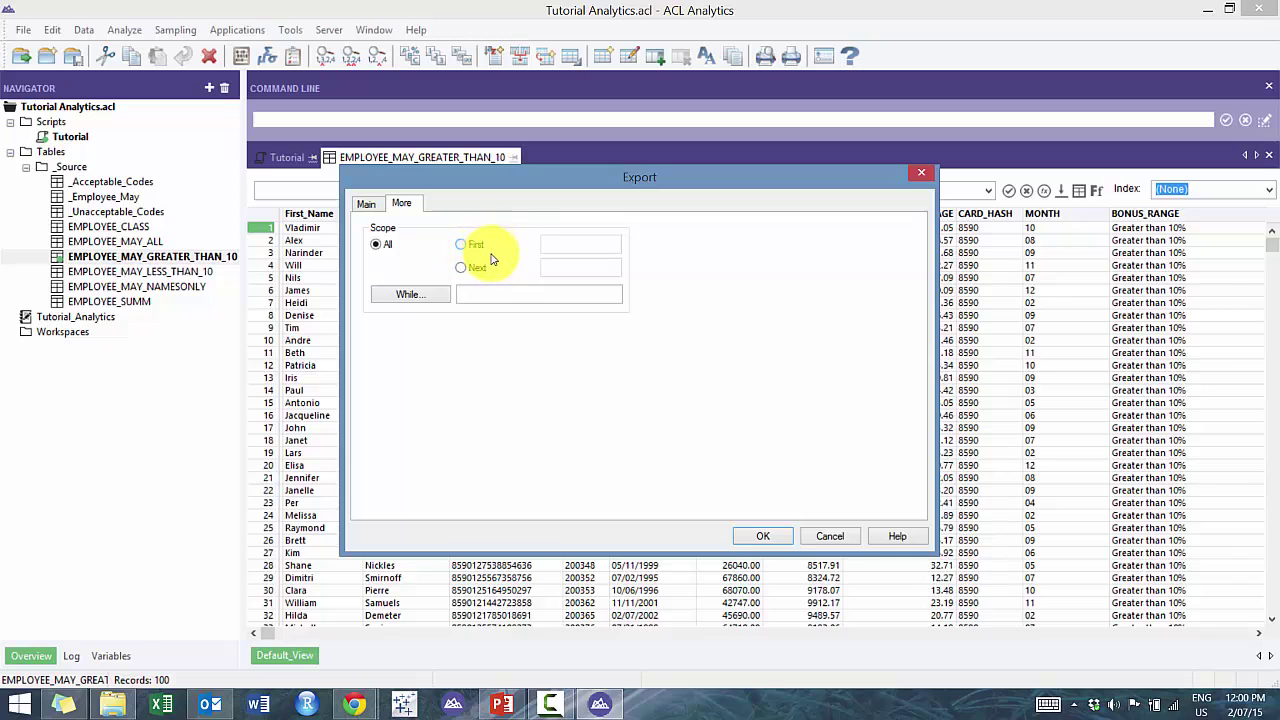
left_click(376, 203)
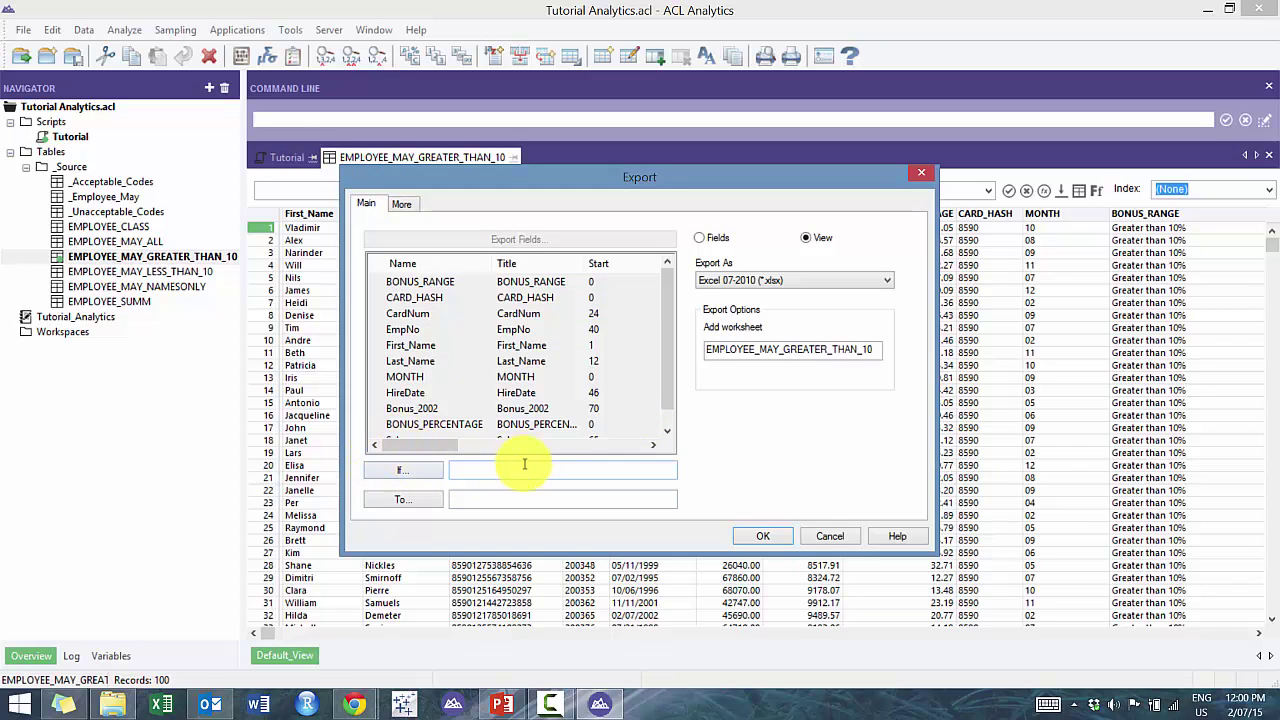
left_click(503, 499)
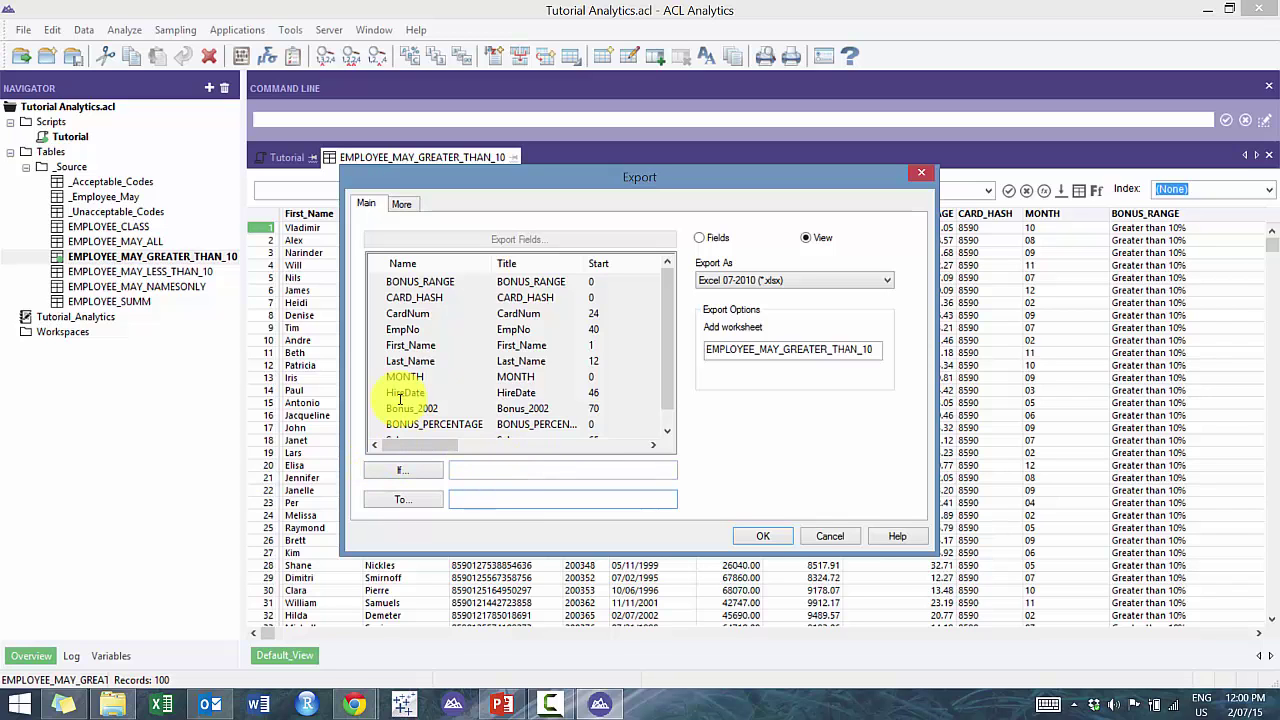
Export the 100 records to 'Employees with greater than 10%.xlsx' in the Results folder
left_click(378, 500)
double_click(630, 323)
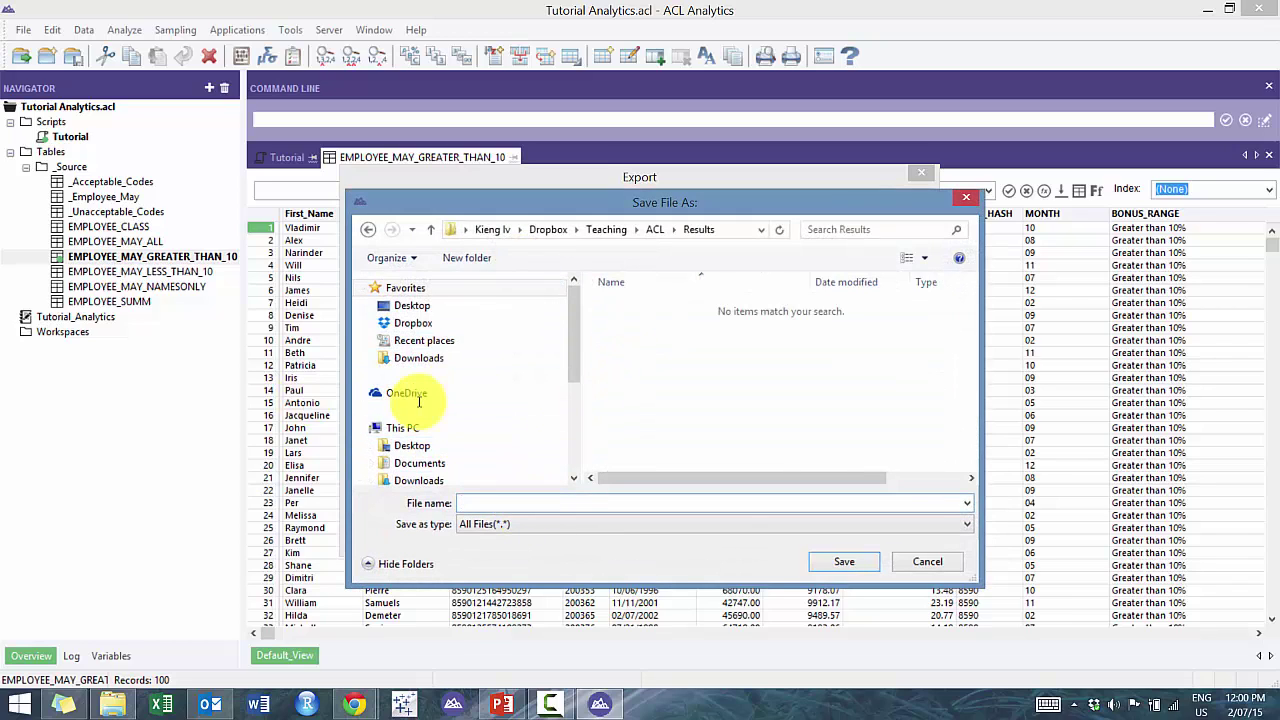
type("emp")
key("BackSpace")
key("BackSpace")
type("Employees with greater than 10%")
key("Return")
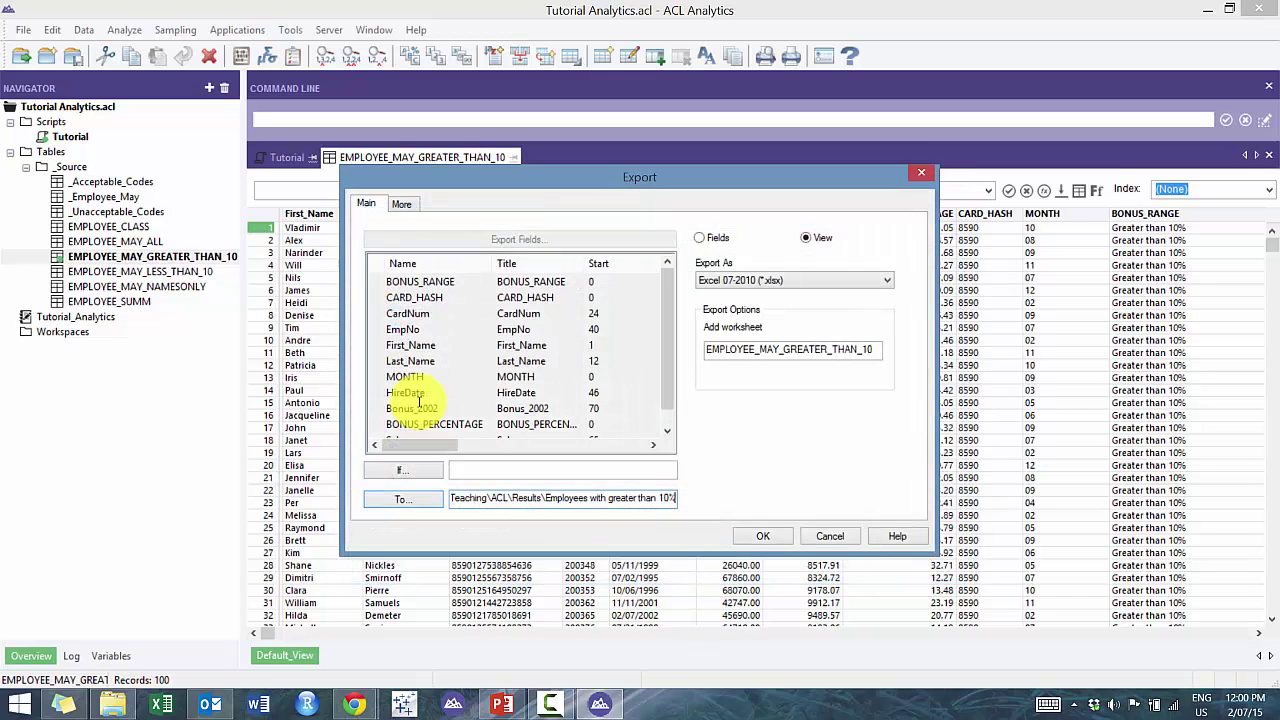
left_click(762, 536)
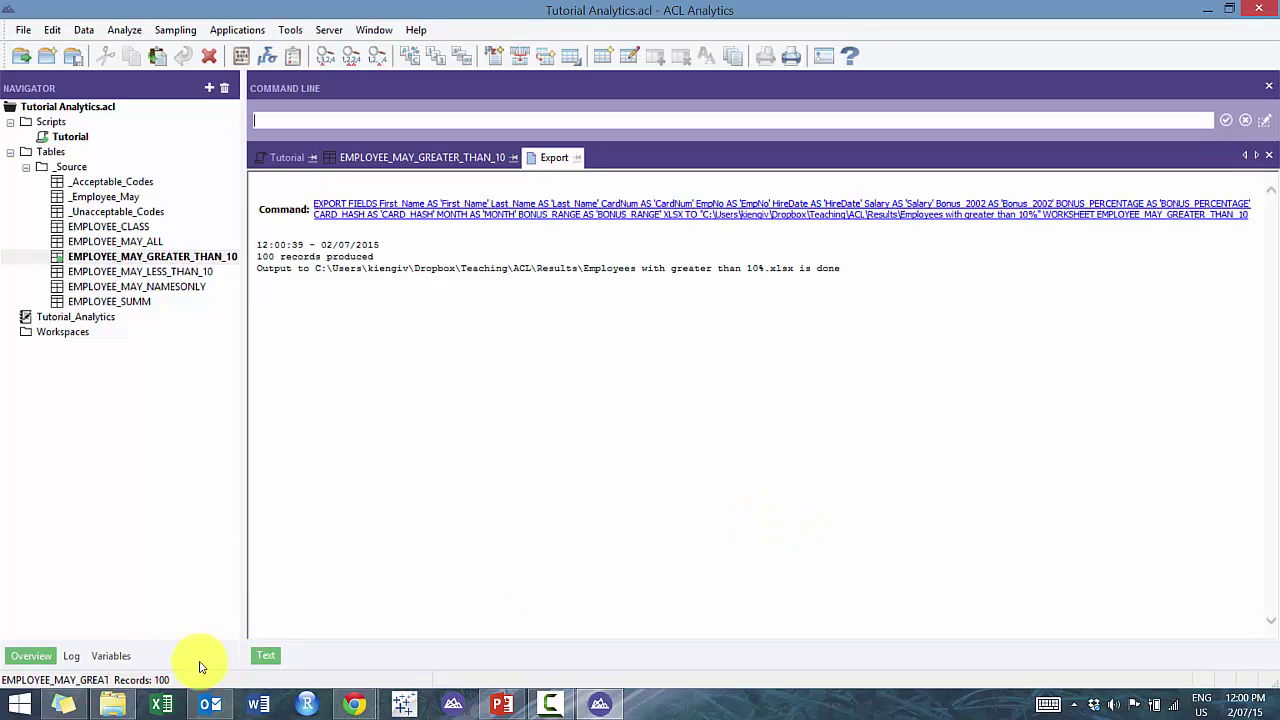
left_click(113, 703)
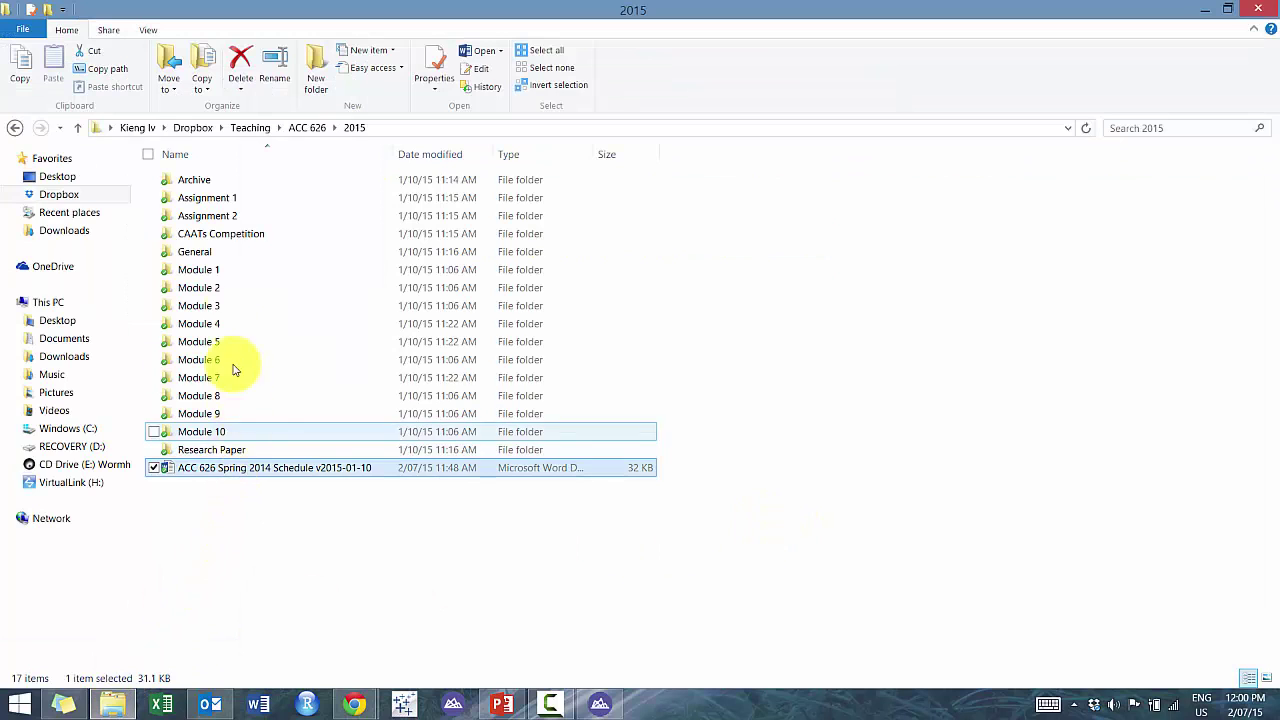
Browse Dropbox > Teaching > ACL > Results, open 'Employees with greater than 10%.xlsx' in Excel, then close it
left_click(88, 198)
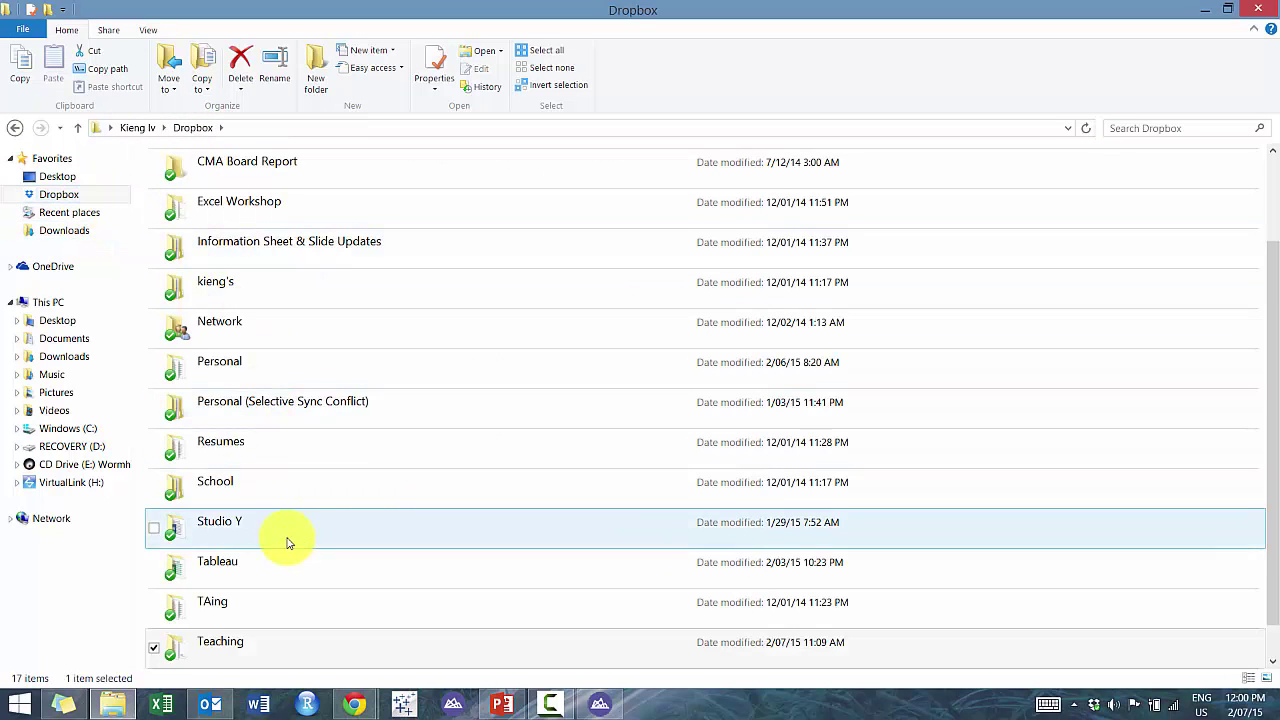
double_click(251, 645)
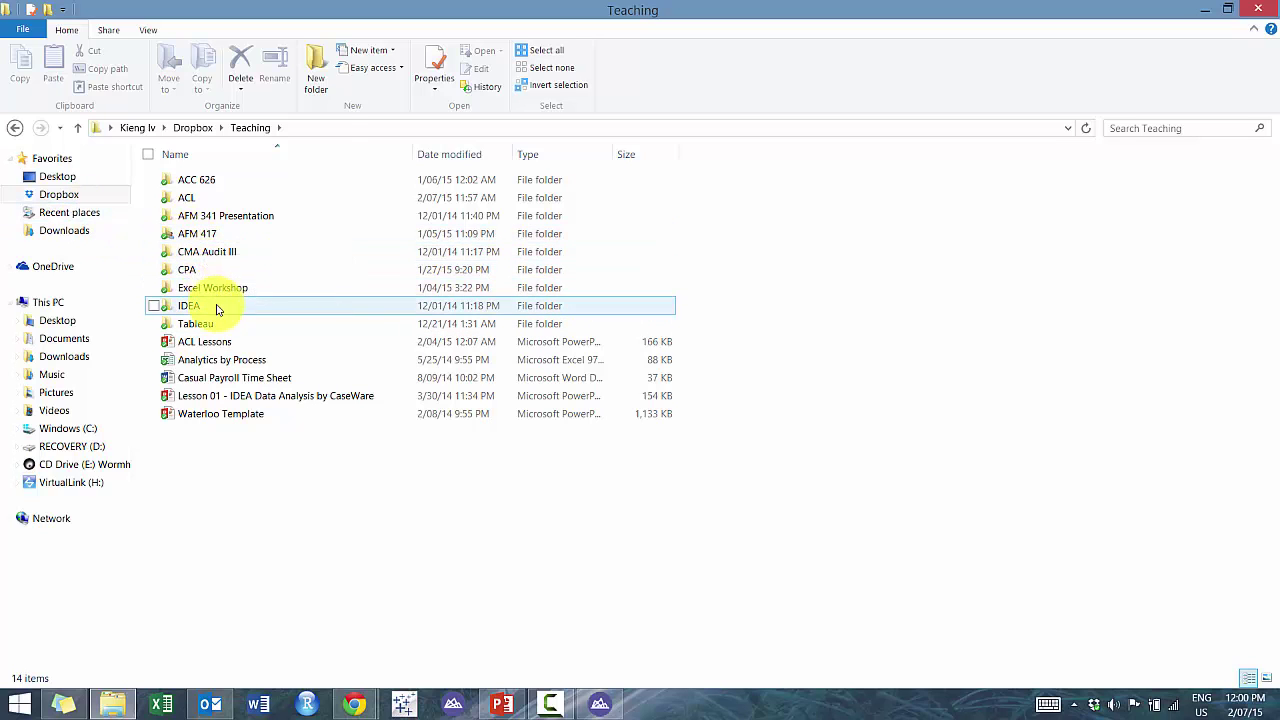
double_click(222, 203)
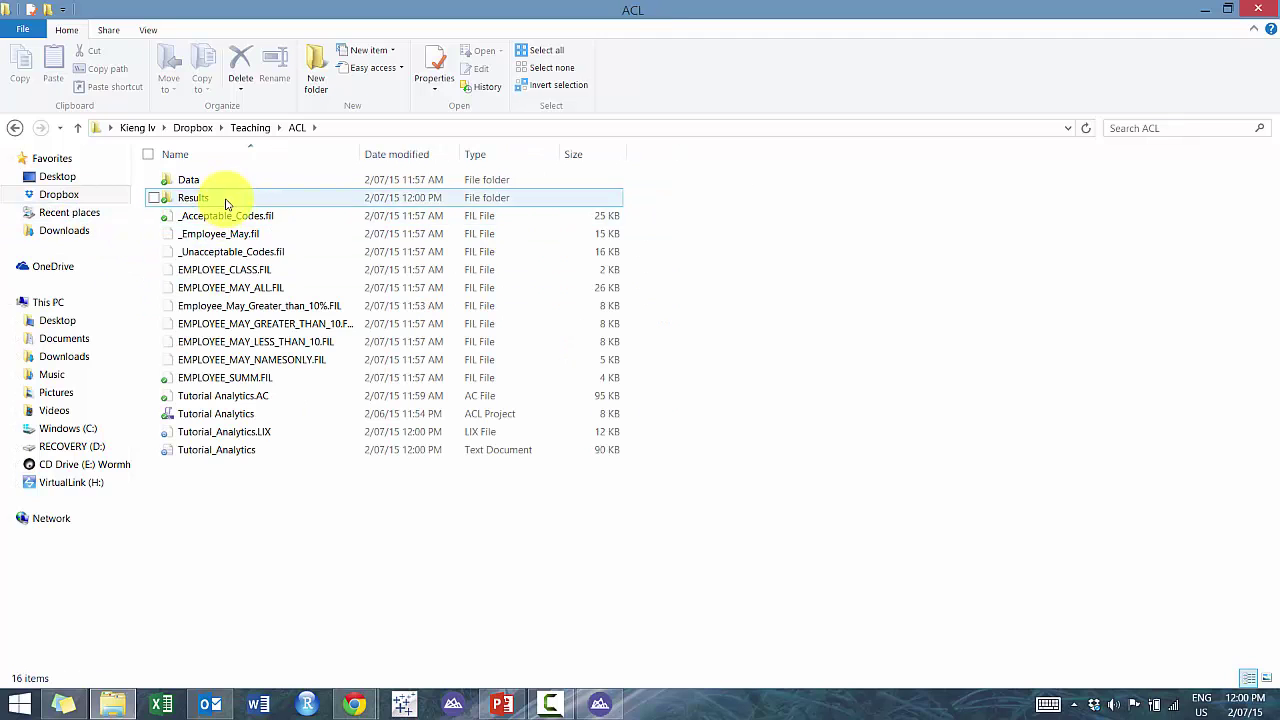
double_click(226, 198)
left_click(242, 190)
double_click(242, 190)
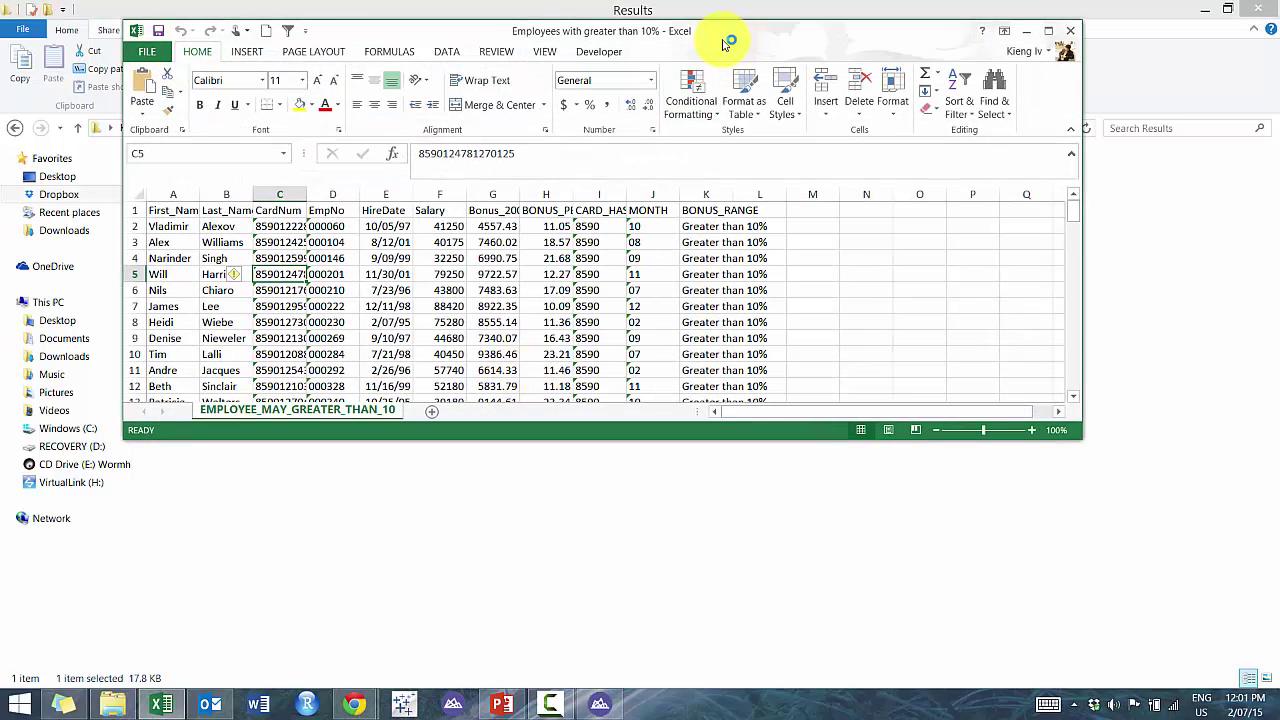
double_click(729, 34)
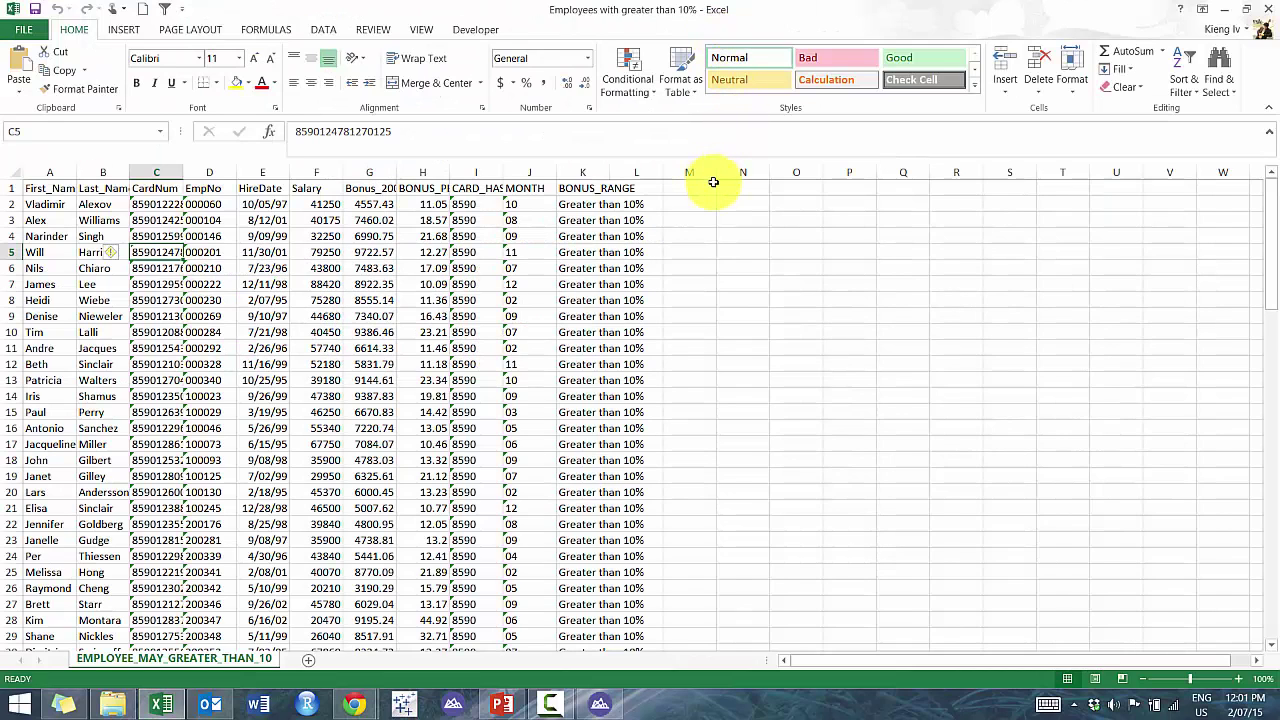
left_click(1268, 12)
Copy the OPEN EMPLOYEE_MAY_LESS_THAN_10 line to line 66 and begin 'EXPORT FIELDS ALL XLSX TO RESULTS/' below it
left_click(600, 703)
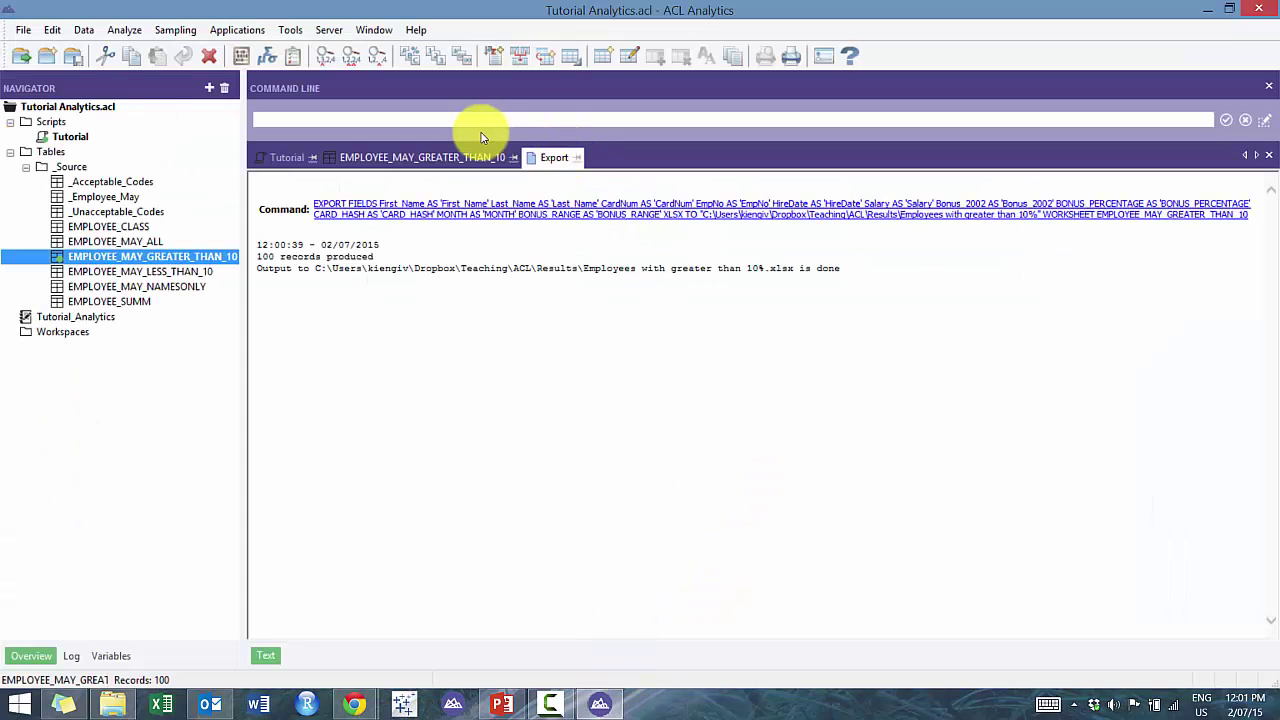
left_click(420, 157)
left_click(280, 157)
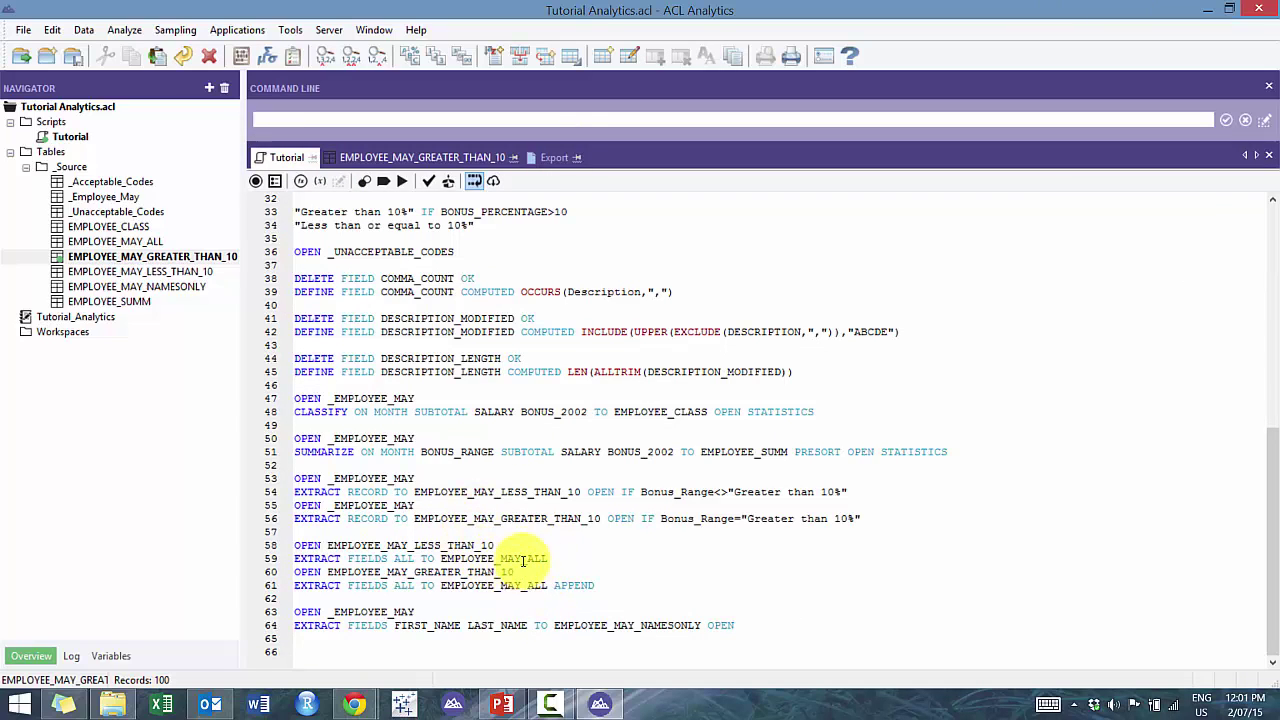
left_click(510, 532)
left_click(497, 545)
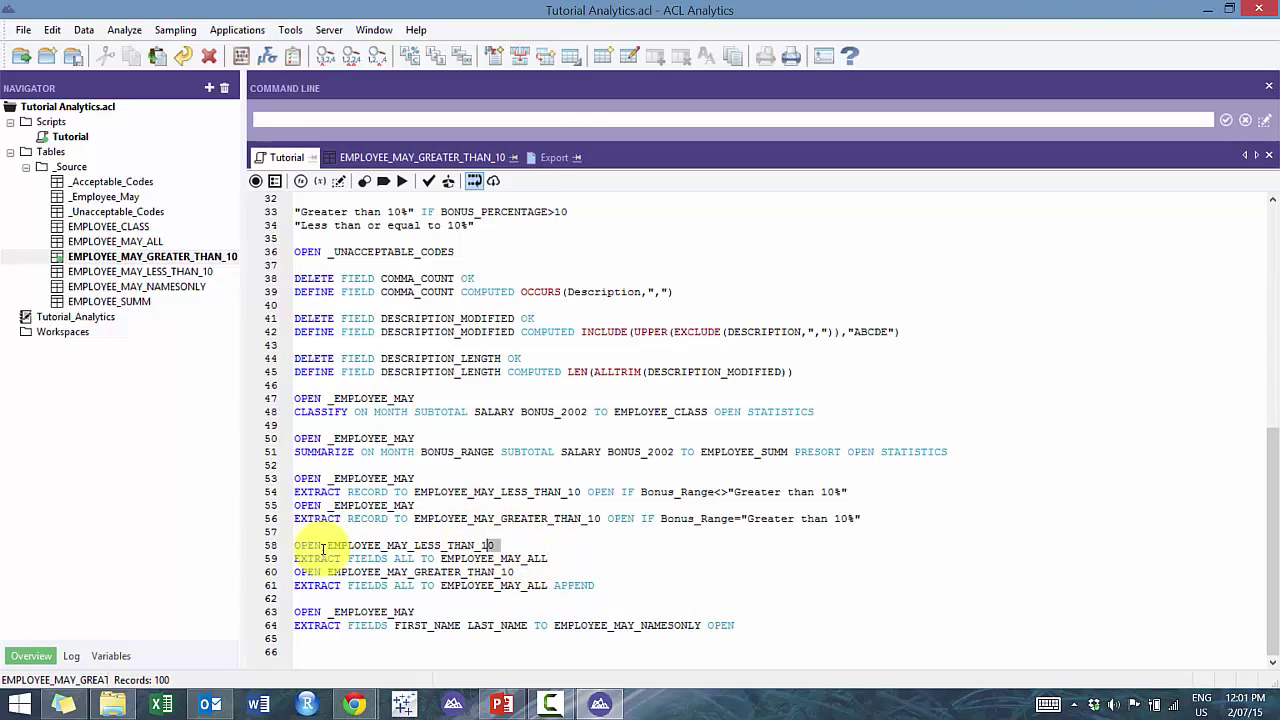
key("shift+Home")
key("ctrl+c")
left_click(322, 651)
key("ctrl+v")
key("Return")
type("E")
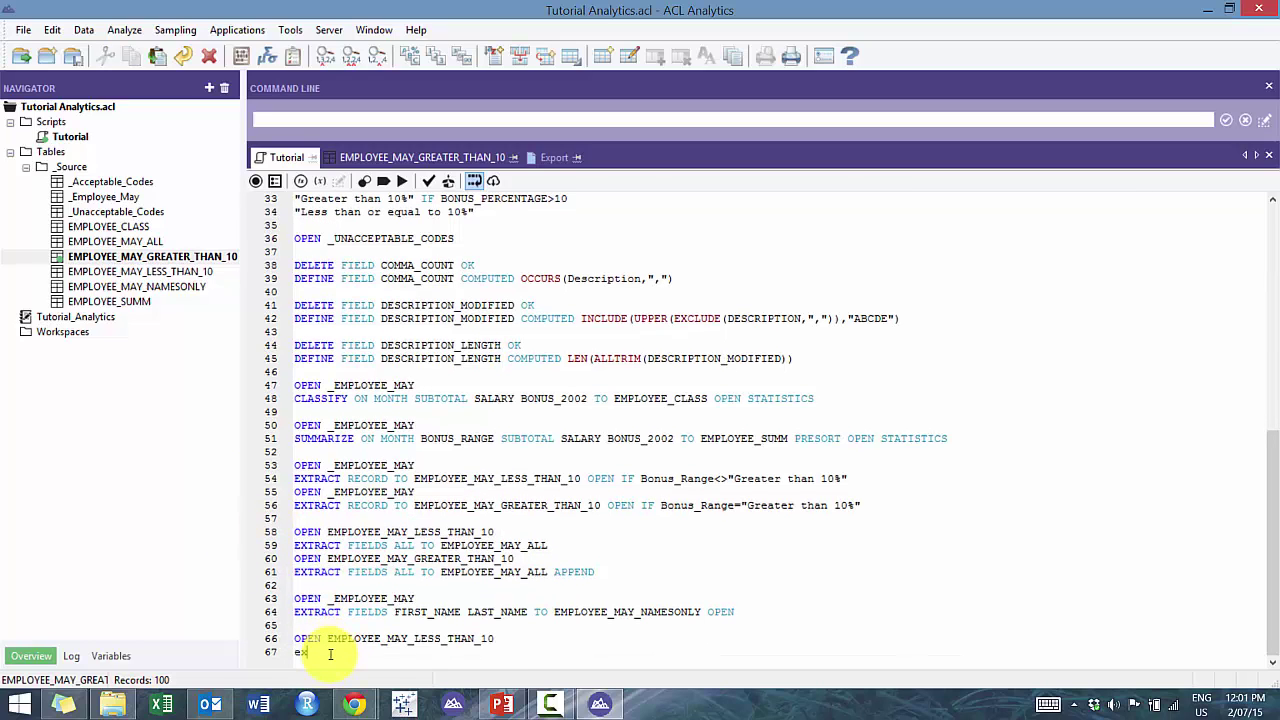
type("XPORT FIE")
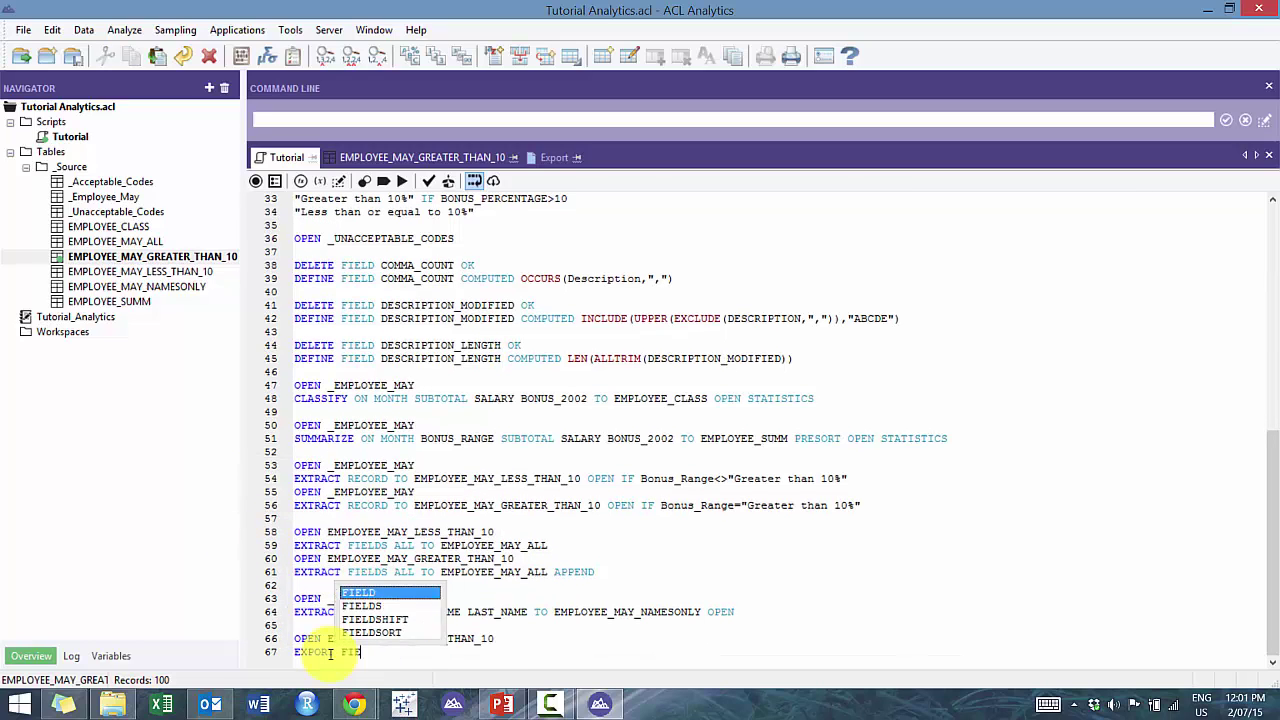
type("LDS ALL ")
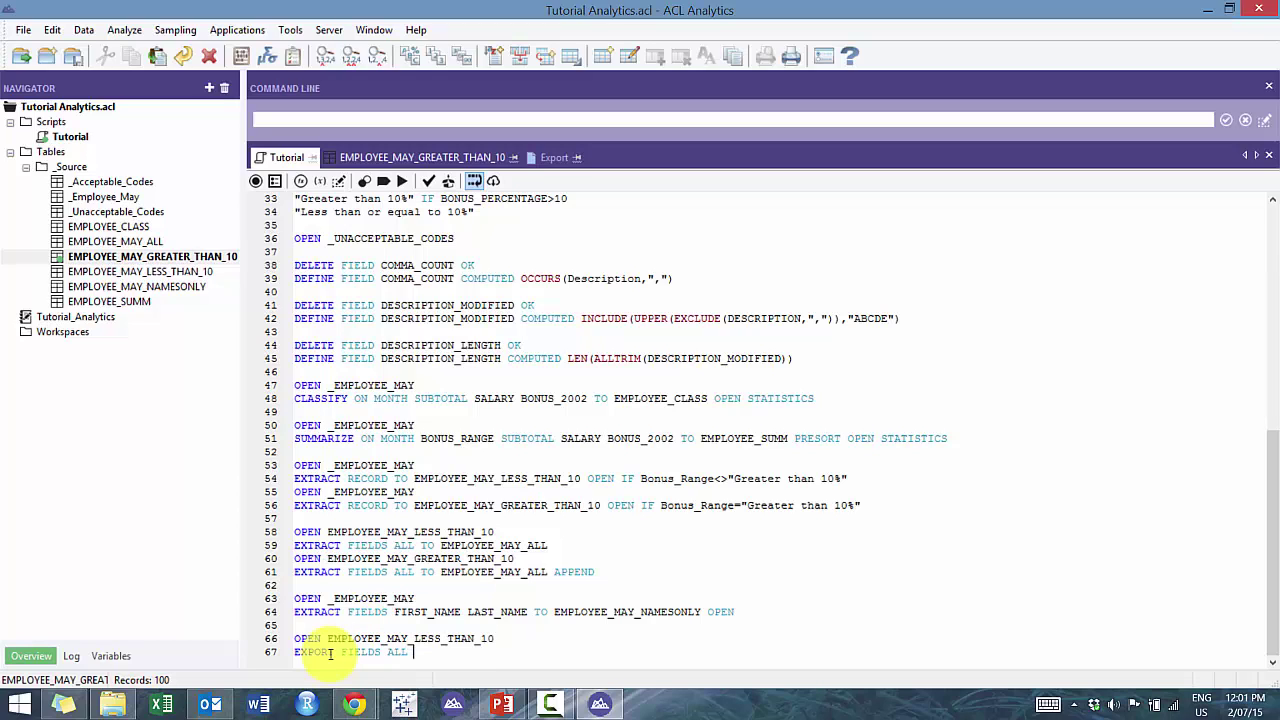
type("XLSX ")
type("TO")
type(" RESULTS/")
Complete the export path as 'Employees with less than or equal to 10%' by reusing the exported file name
type("EMPL")
type("RESULTS")
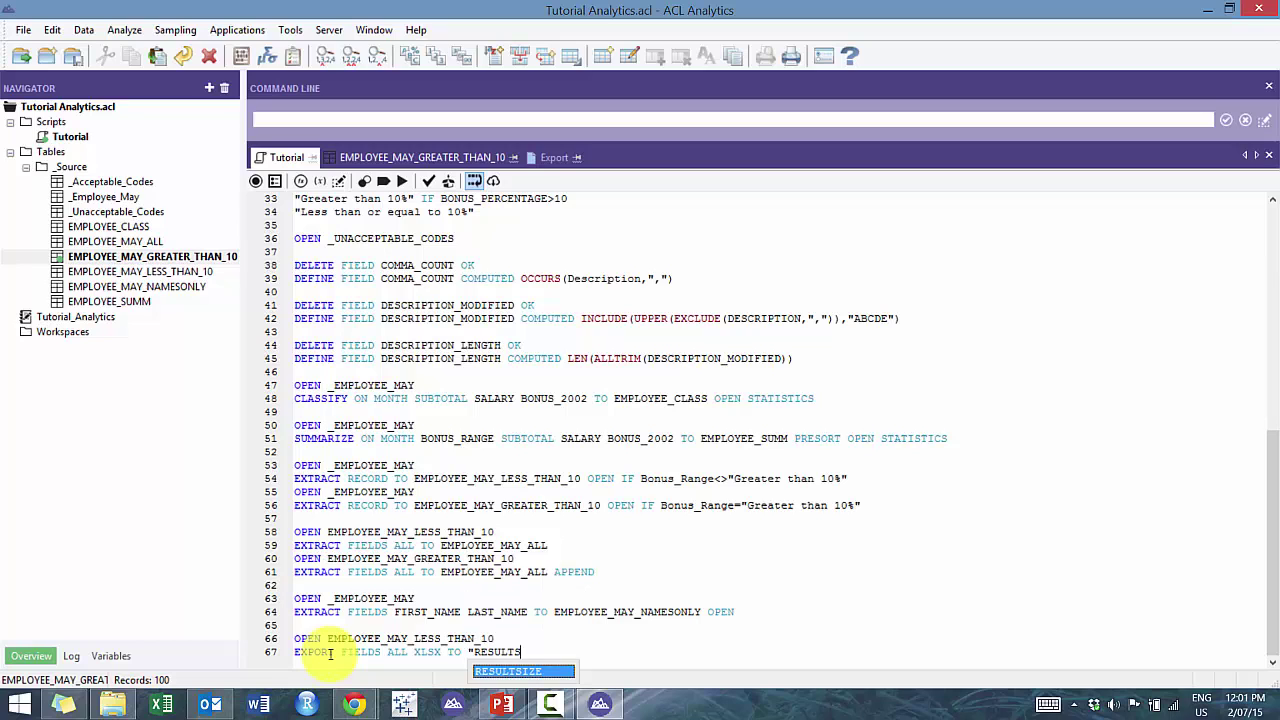
key("Escape")
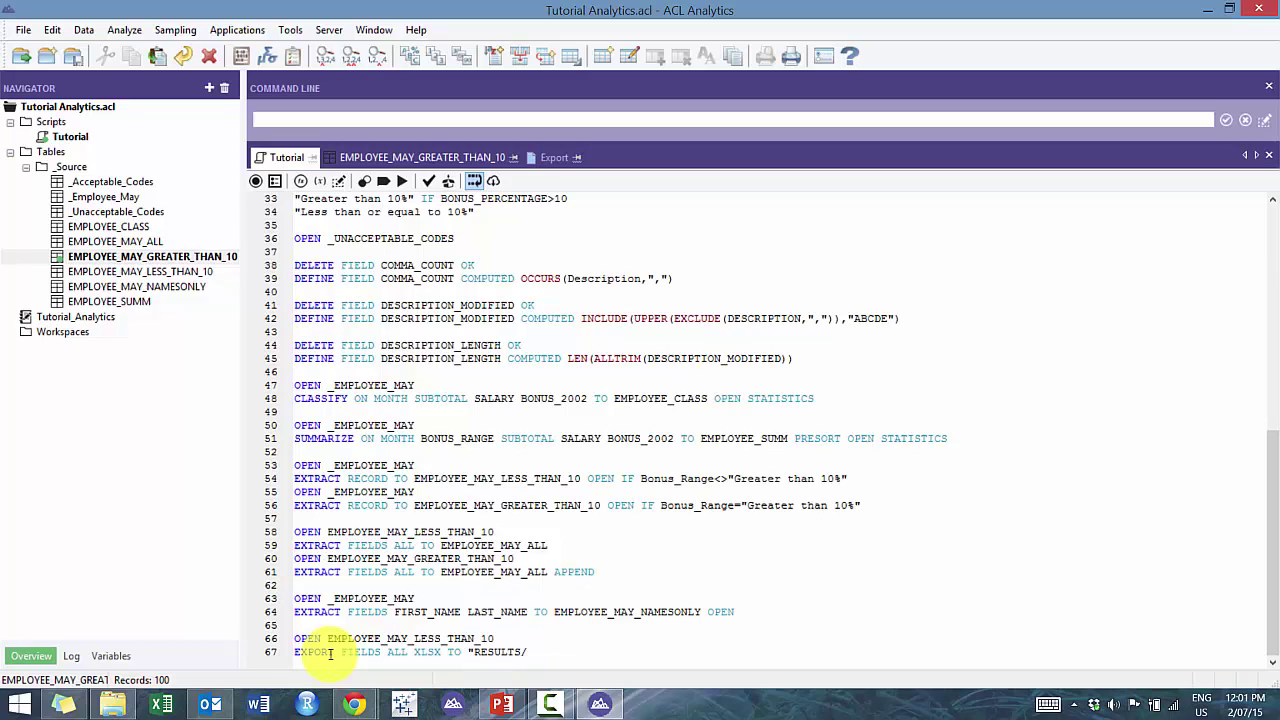
left_click(112, 704)
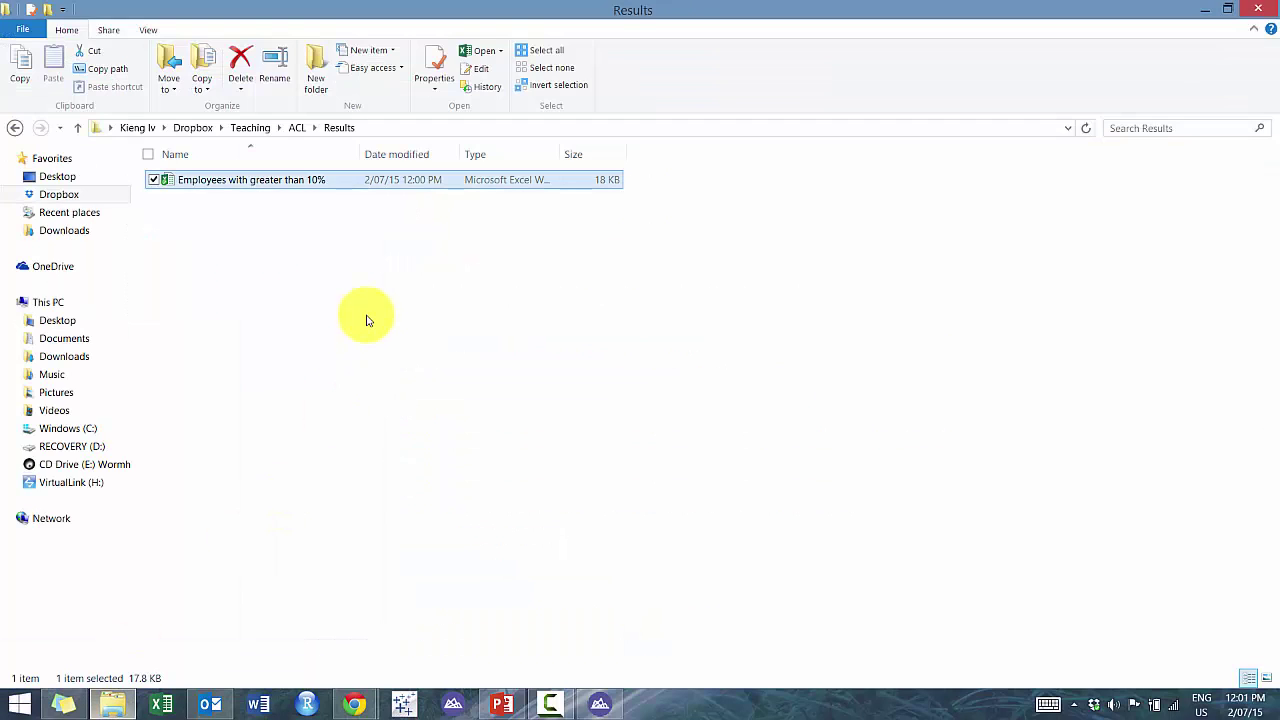
left_click(314, 189)
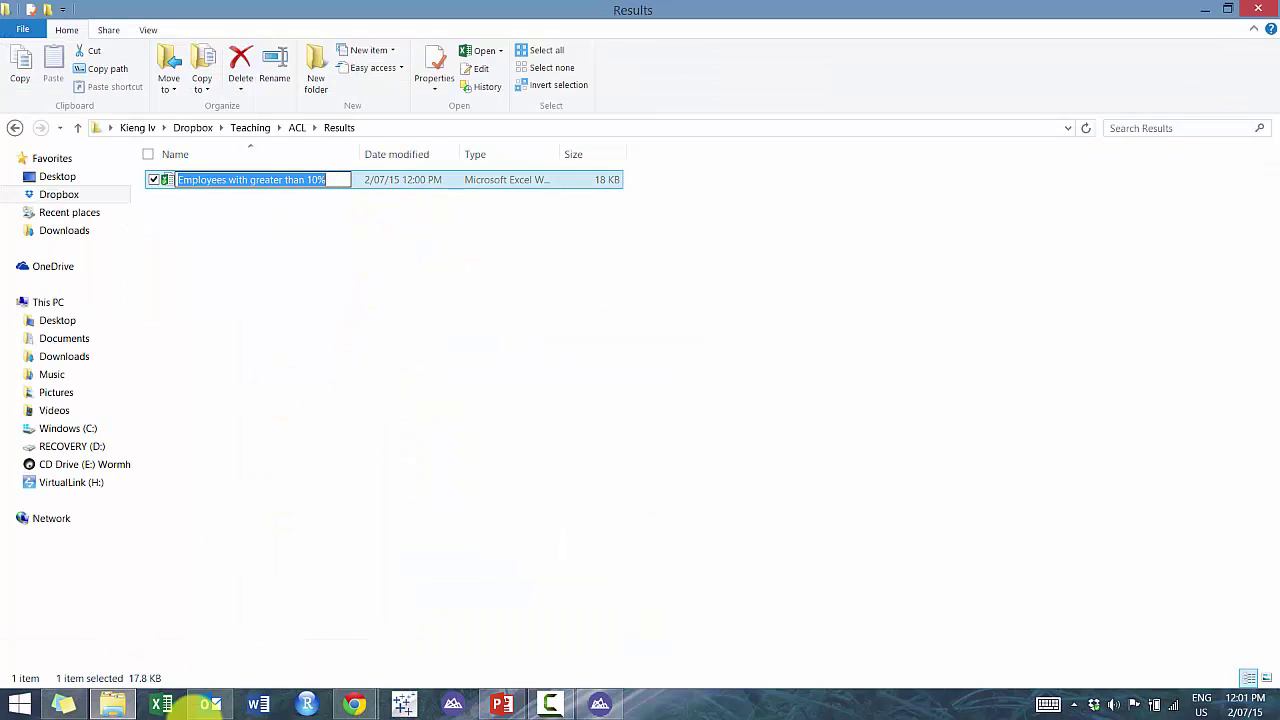
left_click(112, 704)
key("ctrl+v")
double_click(673, 651)
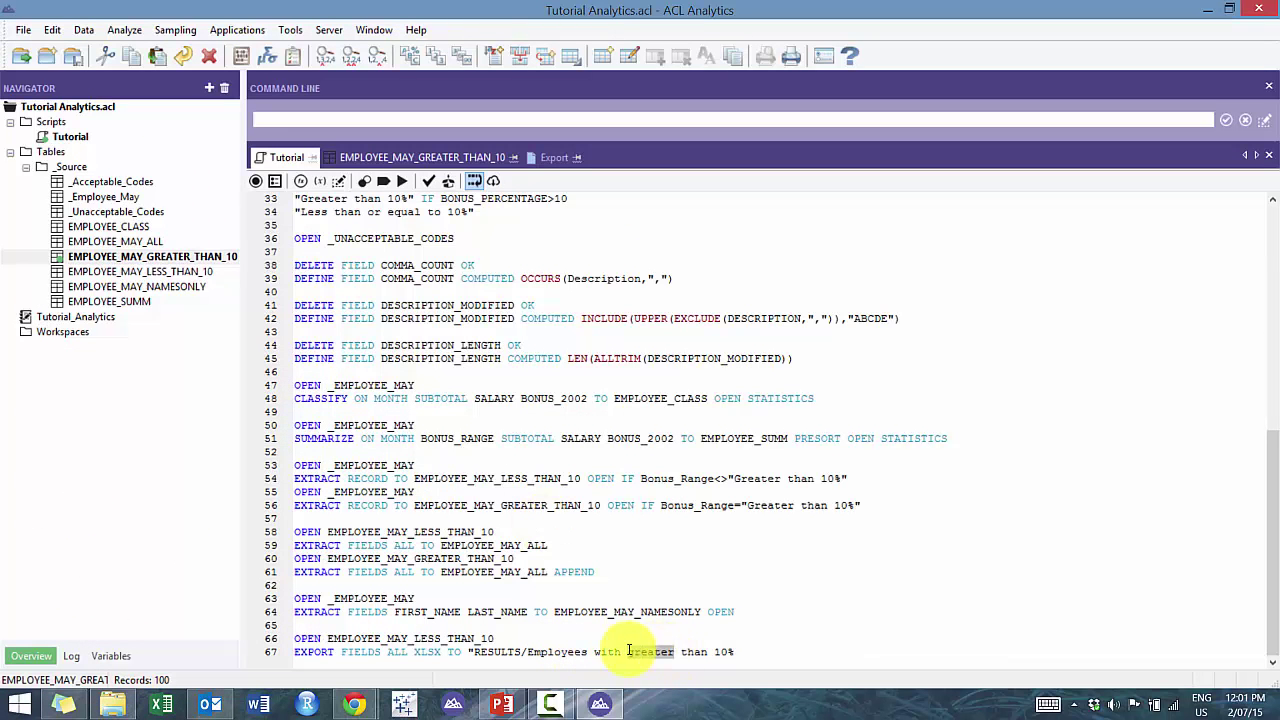
key("BackSpace")
type("less")
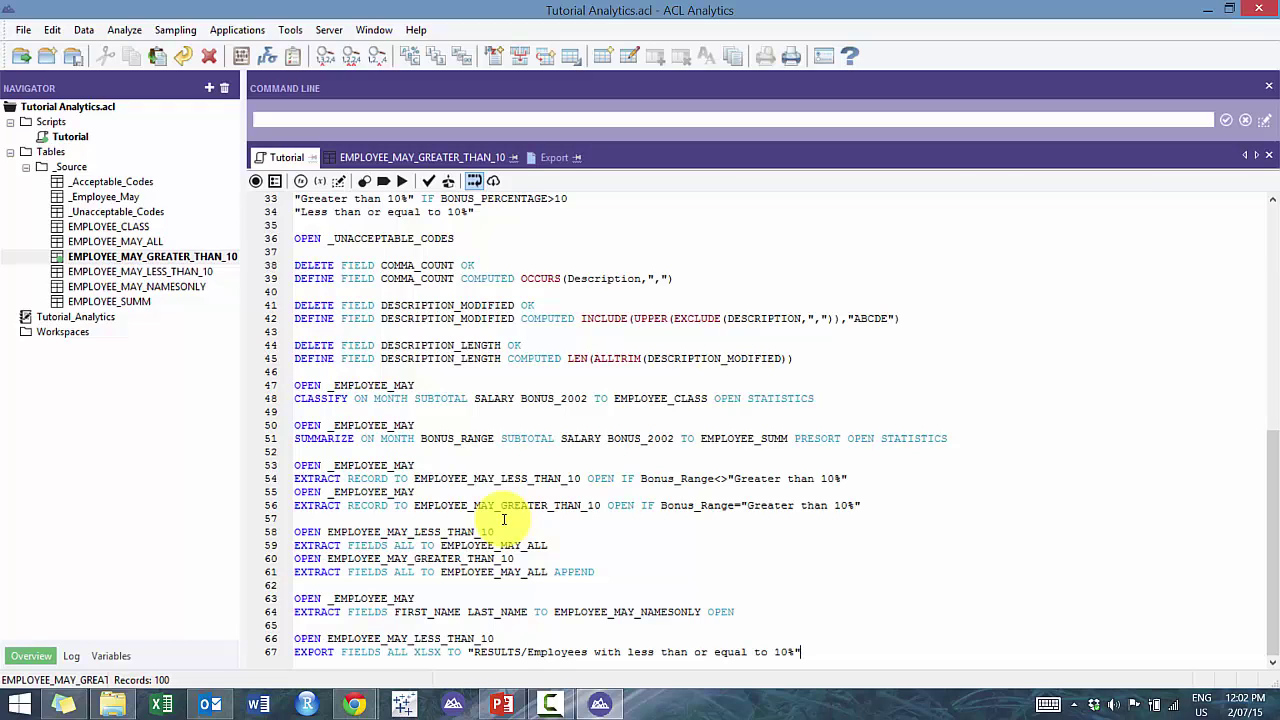
Run the script and check the new 'Employees with less than or equal to 10%' workbook, then close it
left_click(402, 181)
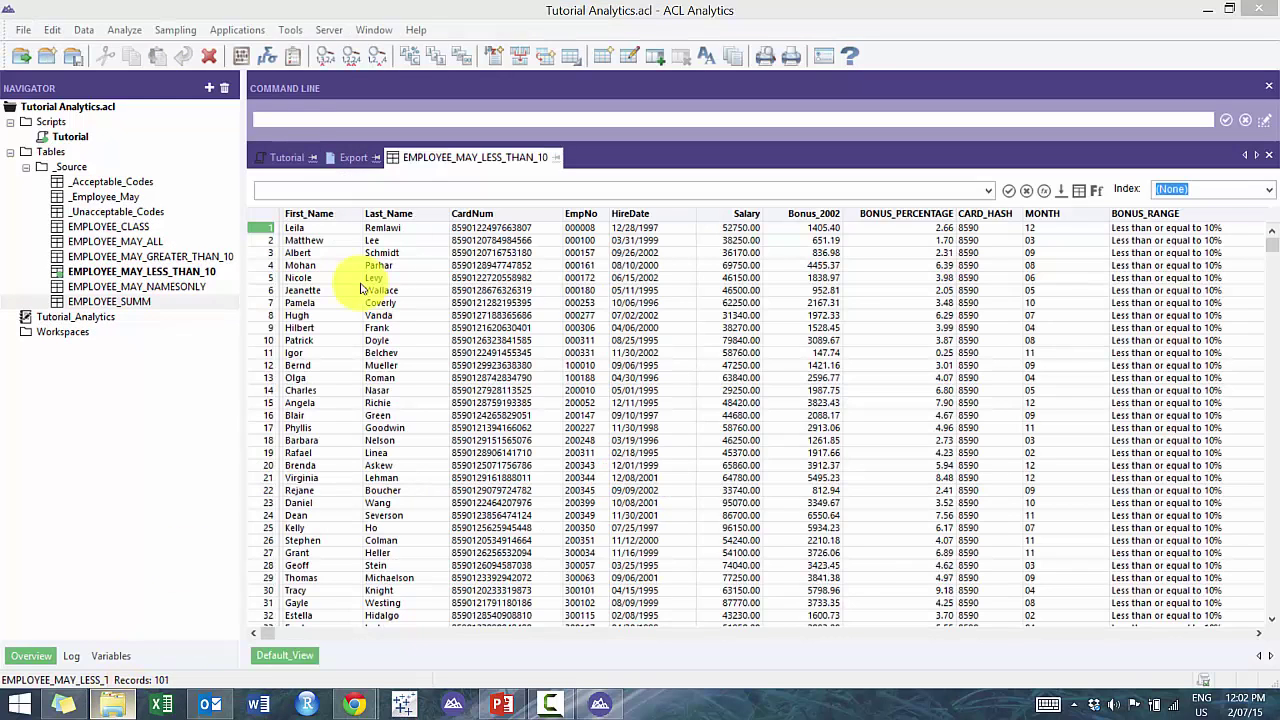
key("alt+Tab")
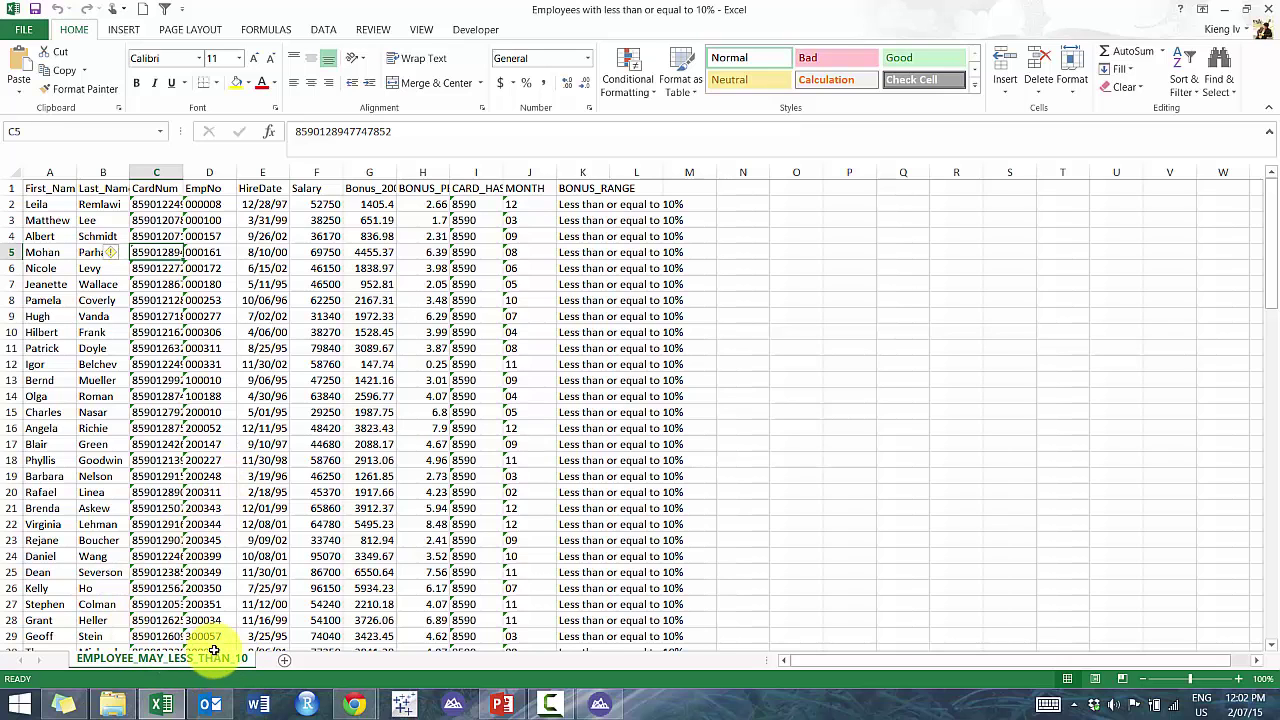
left_click(619, 710)
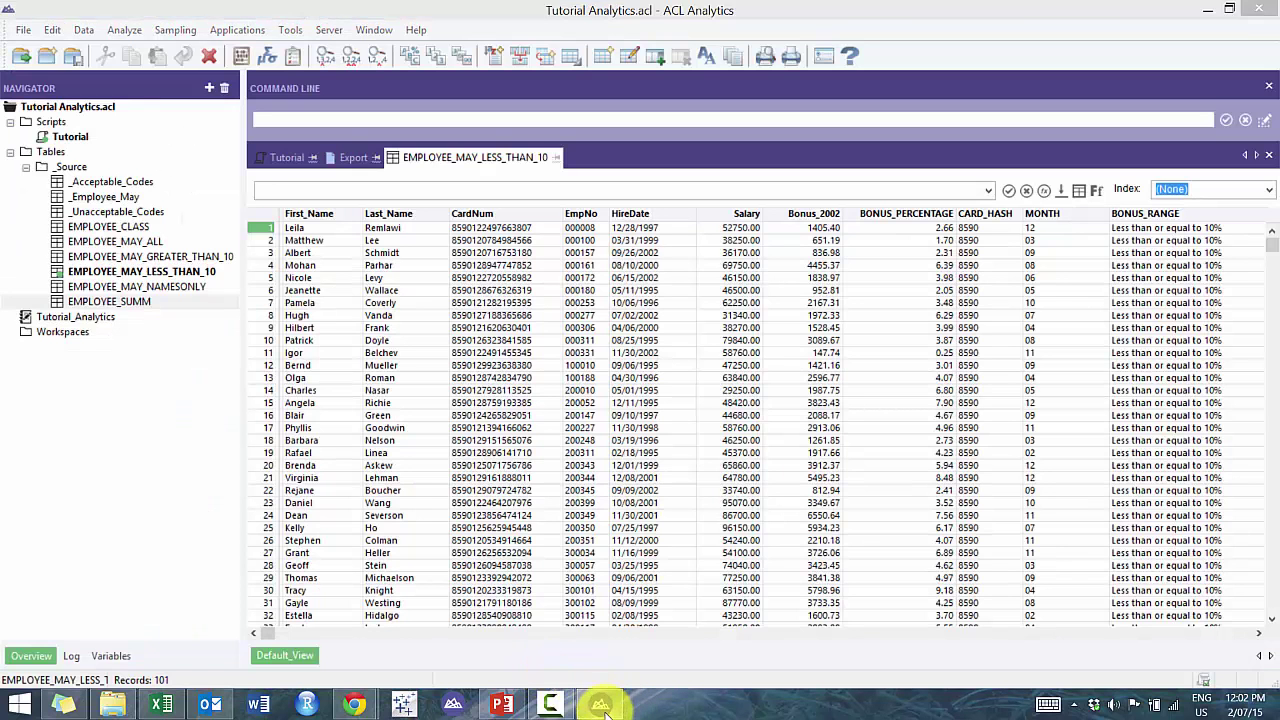
left_click(1197, 6)
left_click(1266, 12)
left_click(612, 700)
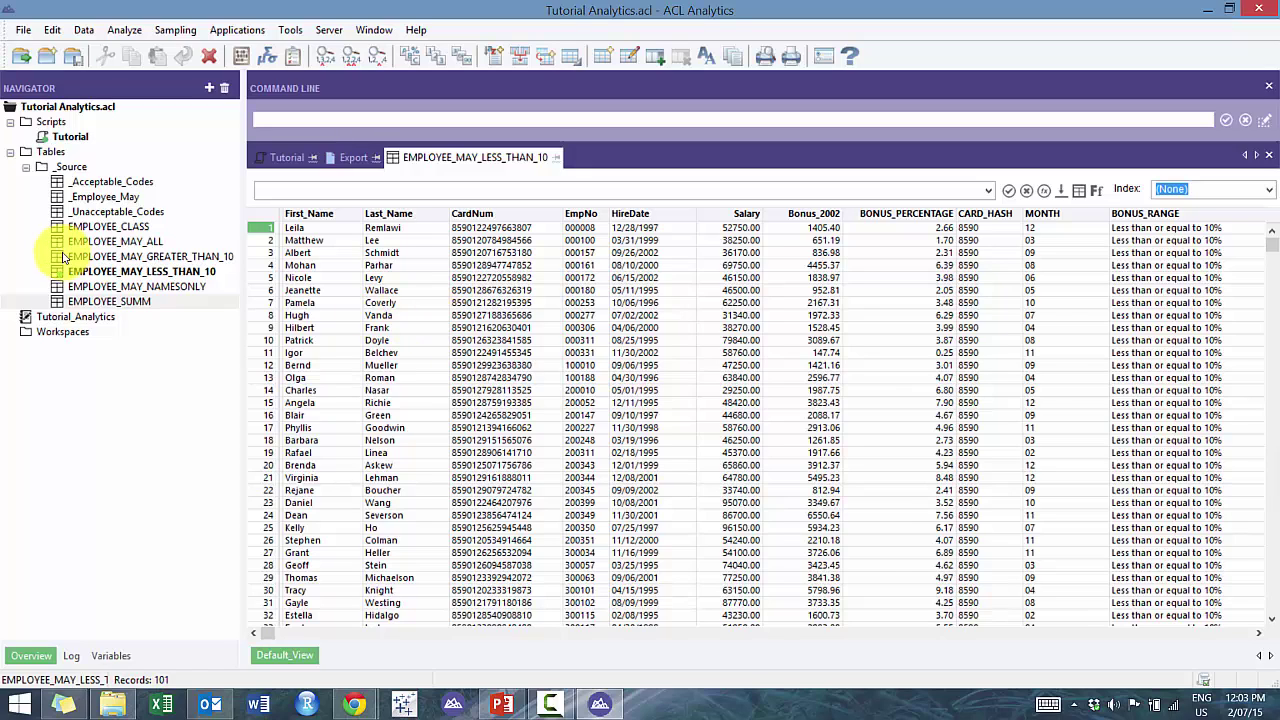
Open the EMPLOYEE_SUMM table and look over its MONTH, BONUS_RANGE and Total Salary columns
double_click(124, 305)
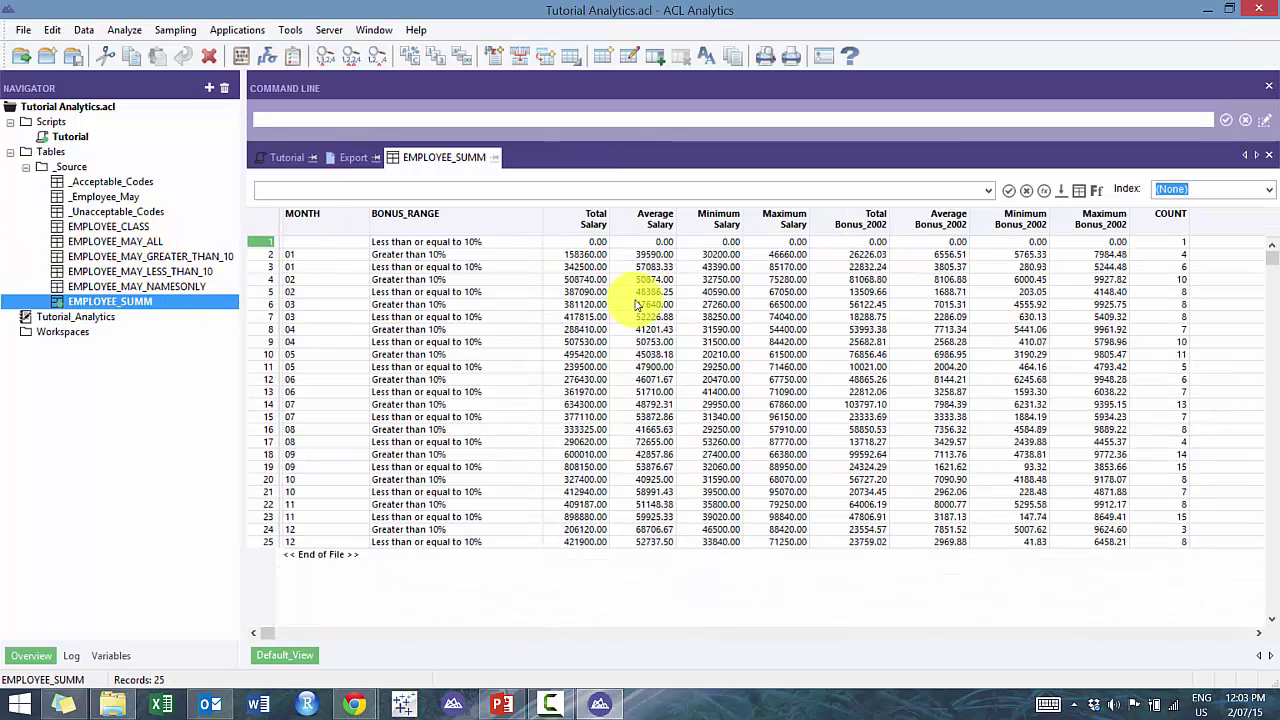
left_click(320, 253)
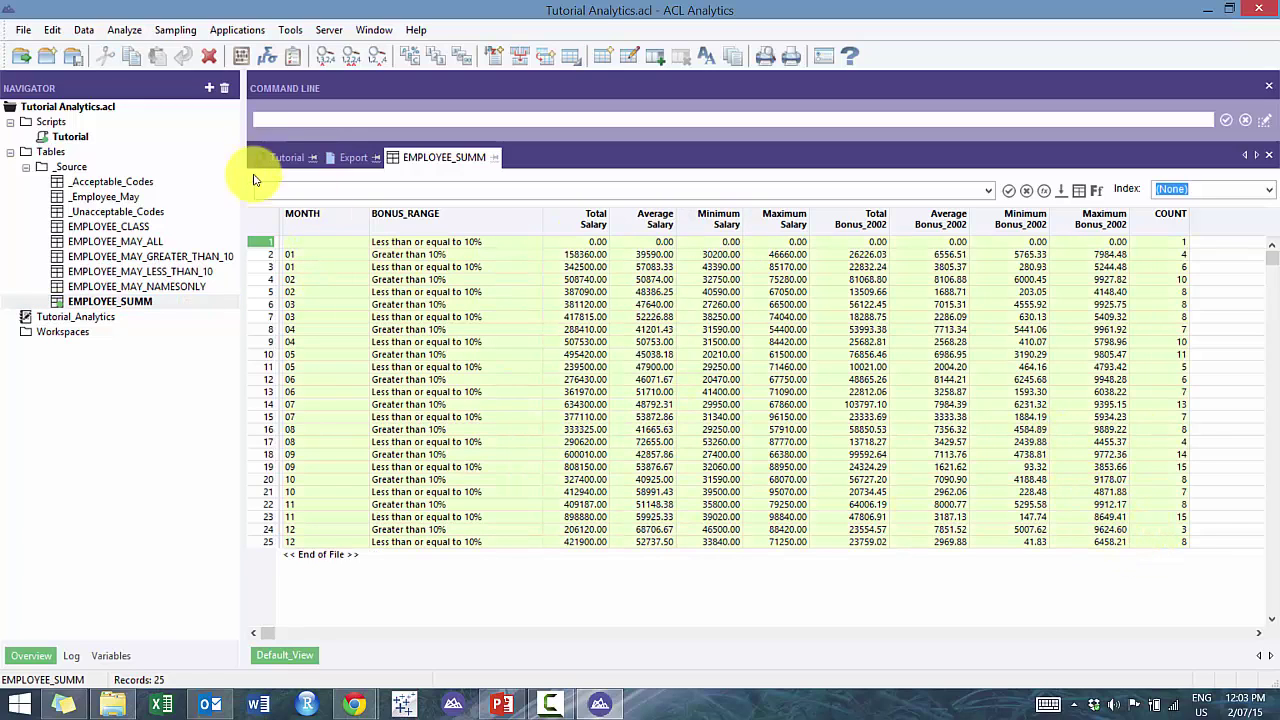
left_click(335, 222)
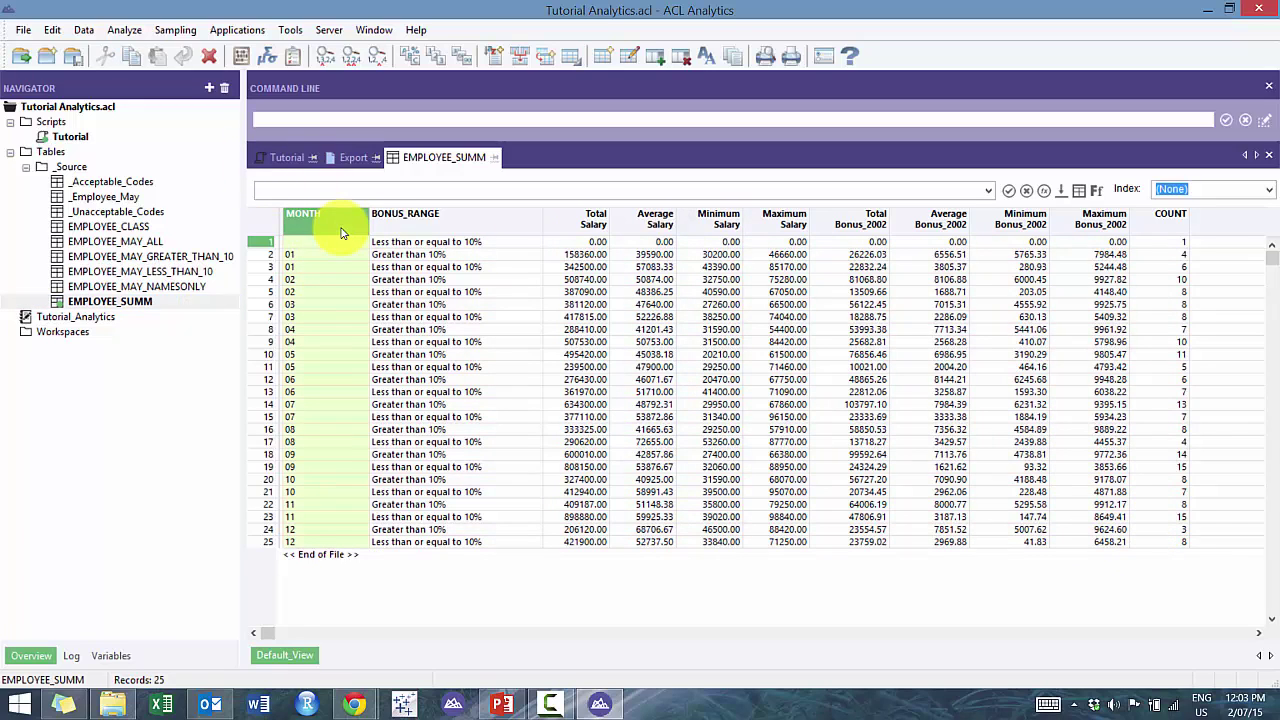
left_click(414, 215)
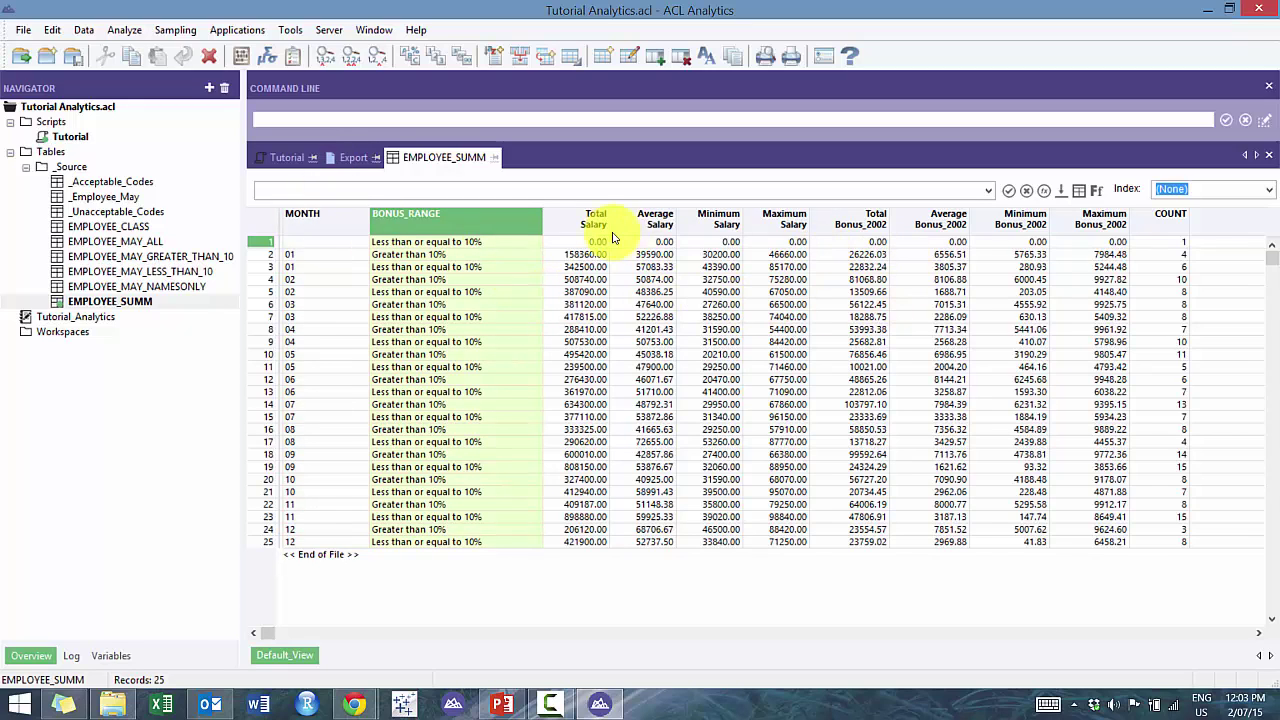
left_click(597, 220)
left_click(462, 248)
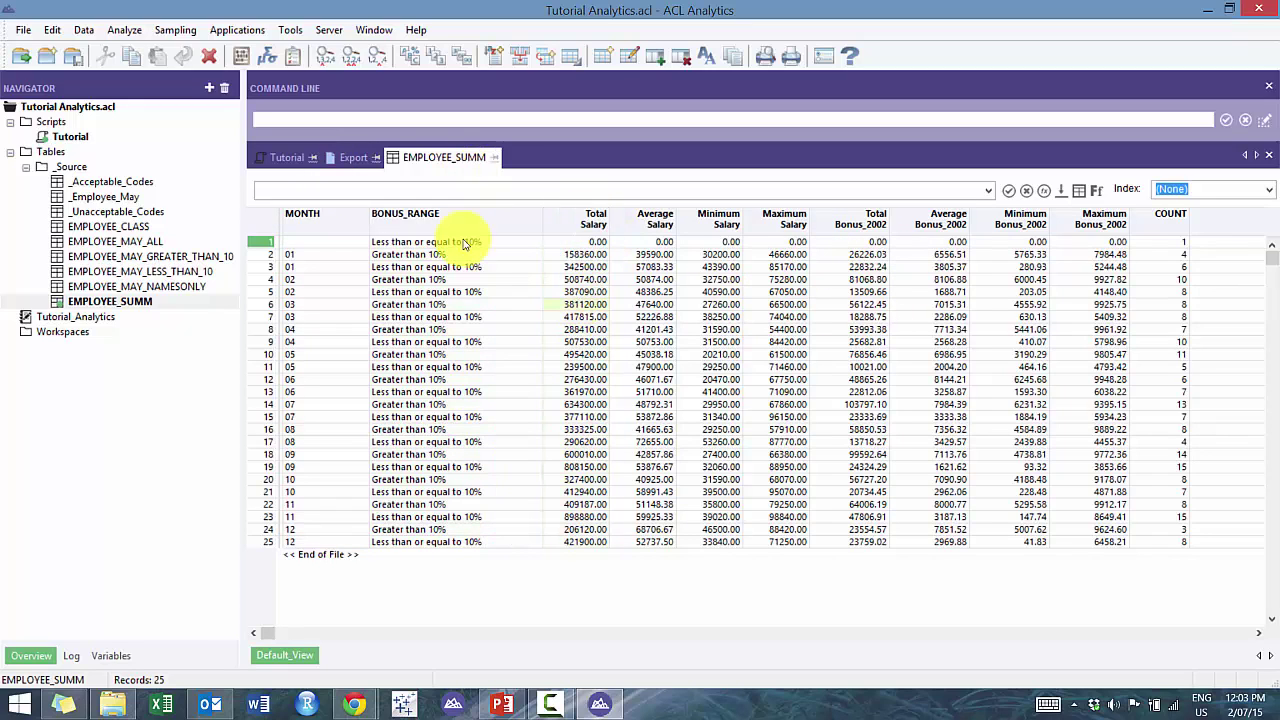
Set up a Data > Sort of EMPLOYEE_SUMM on Salary in descending order
left_click(86, 32)
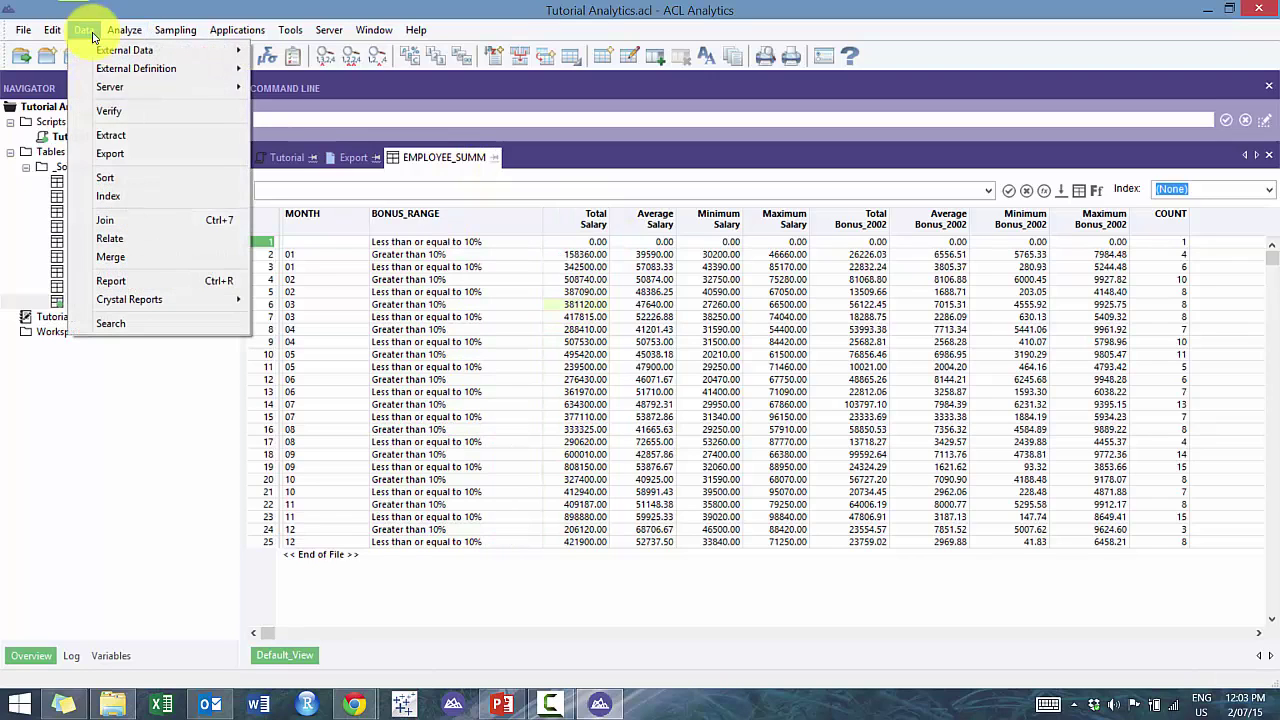
left_click(140, 179)
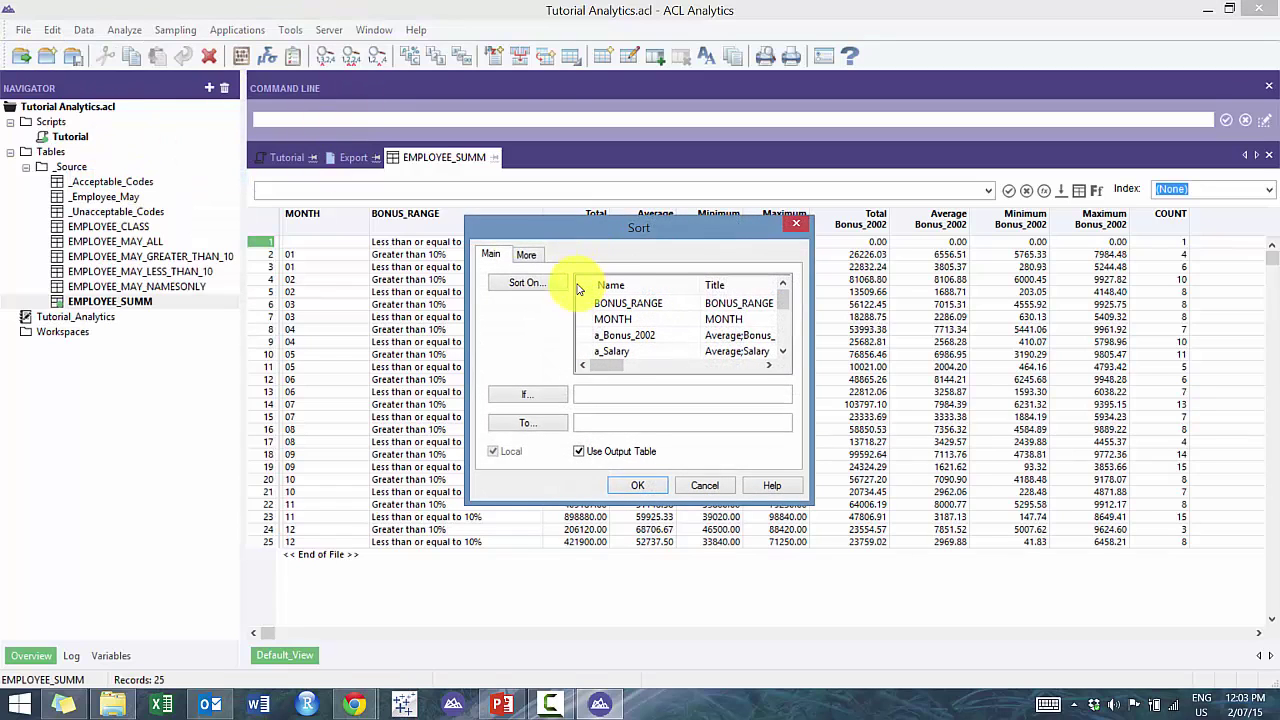
left_click(535, 288)
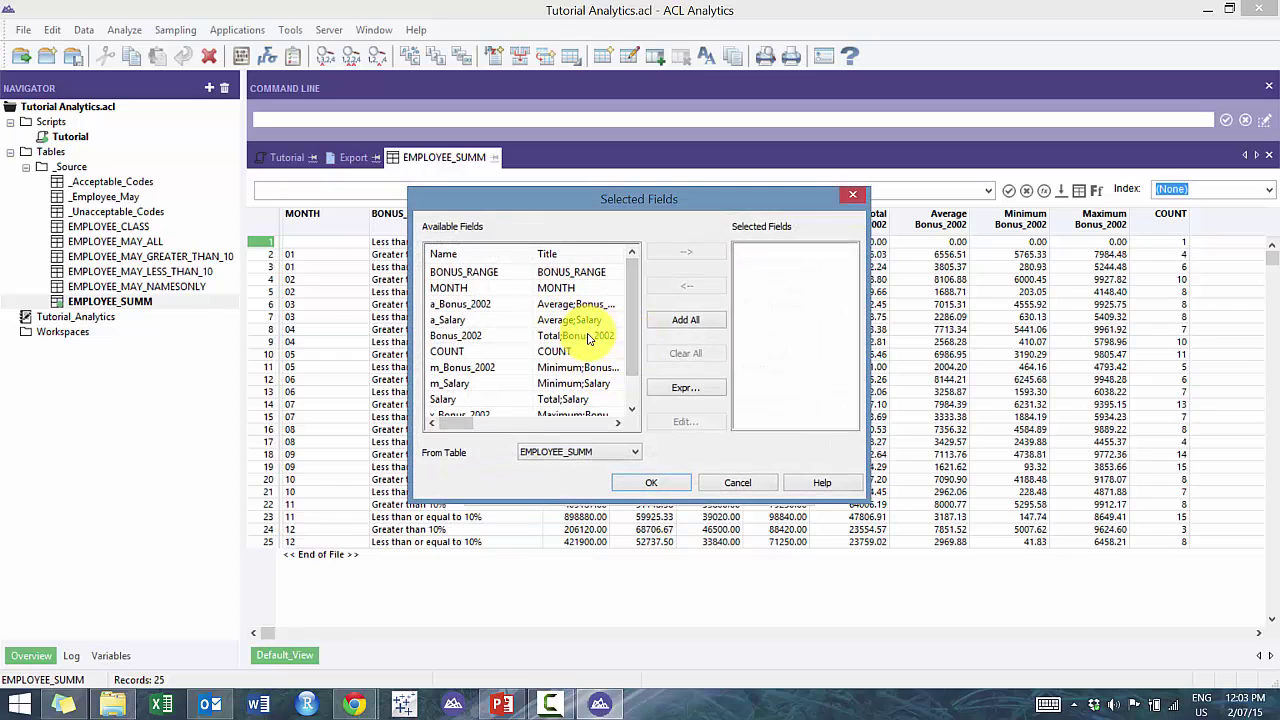
scroll(630, 336, "down", 1)
double_click(591, 367)
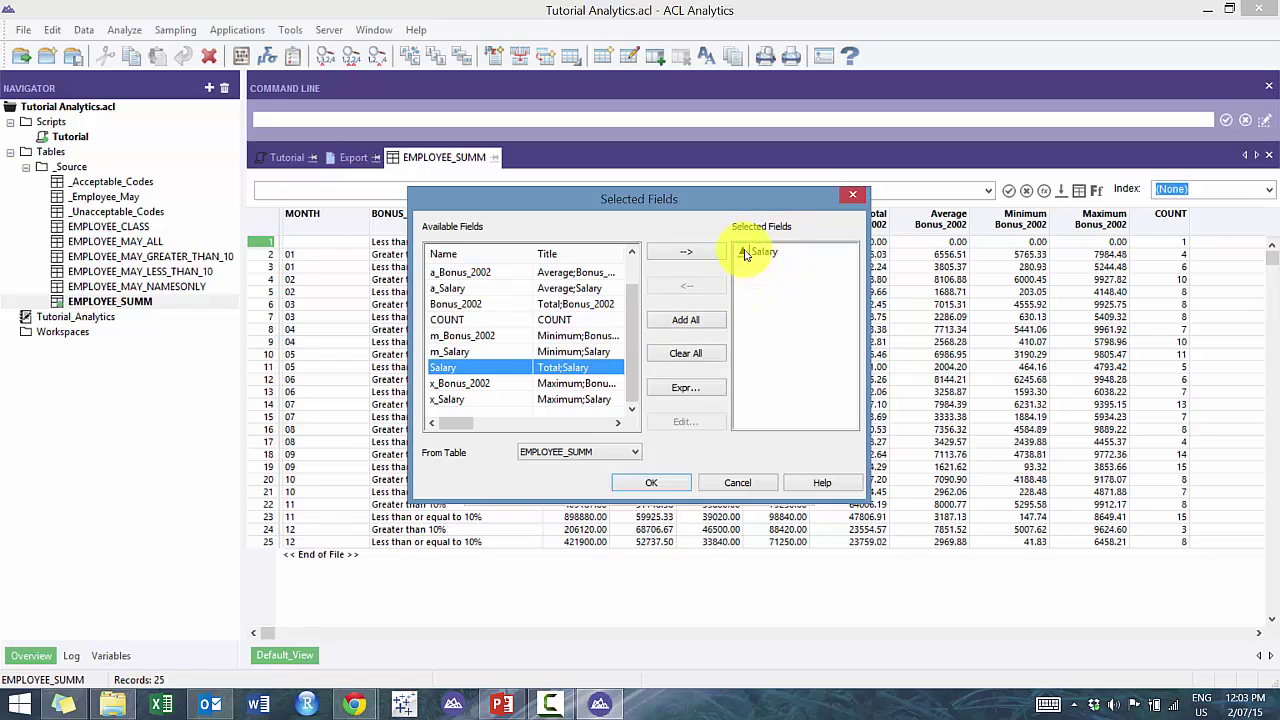
left_click(757, 252)
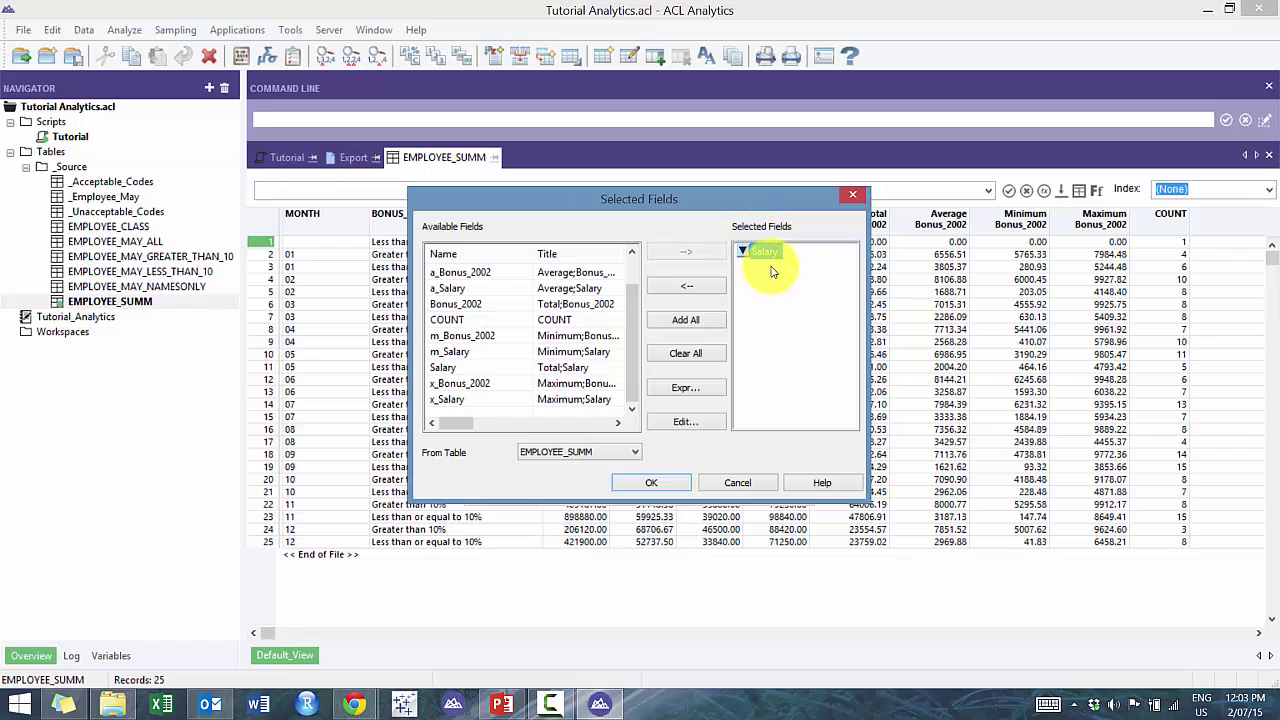
left_click(651, 482)
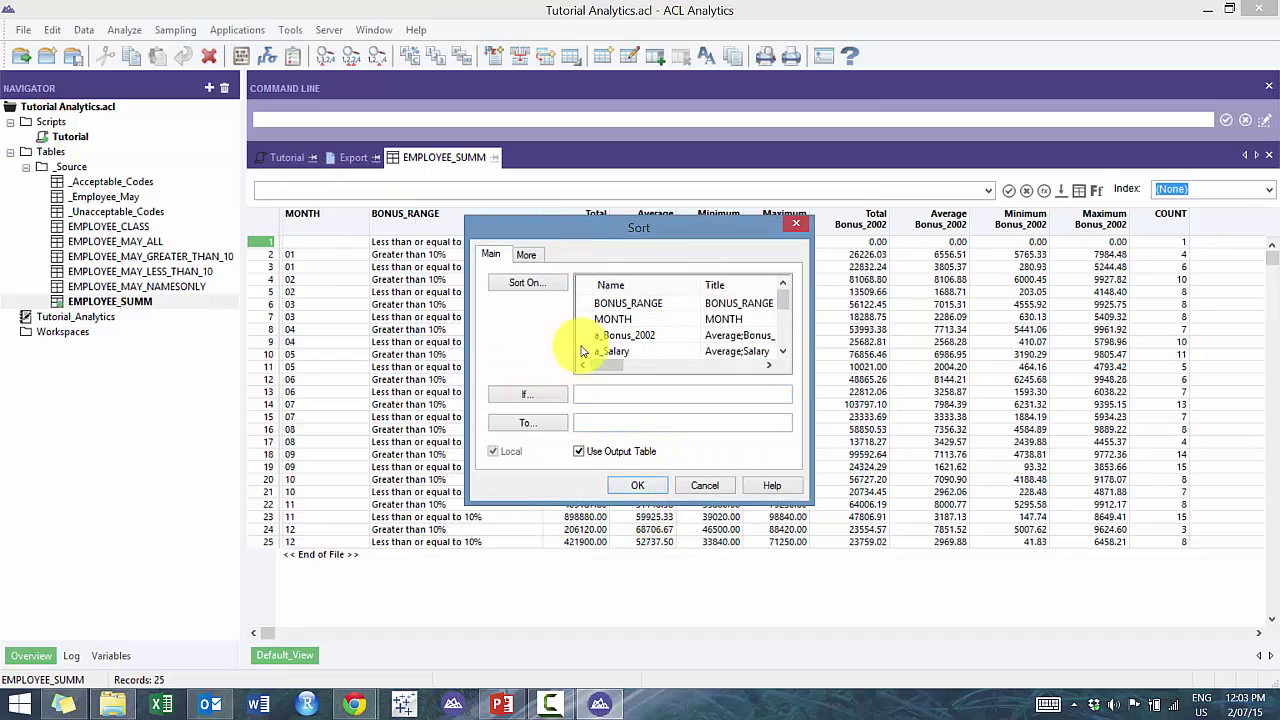
Send the sort output to EMPLOYEE_SUMM_SORTED, run it, and check the Total Salary ordering
left_click(526, 254)
left_click(491, 254)
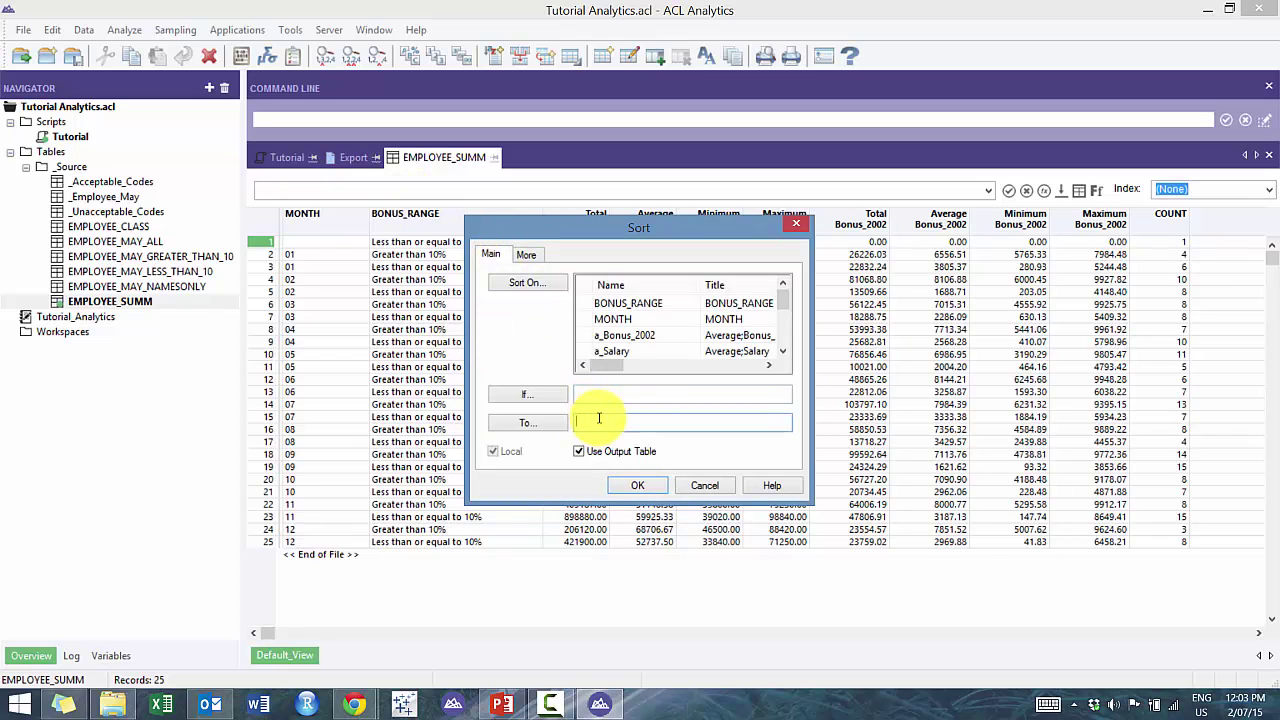
left_click(598, 419)
type("EMPLOYEE_")
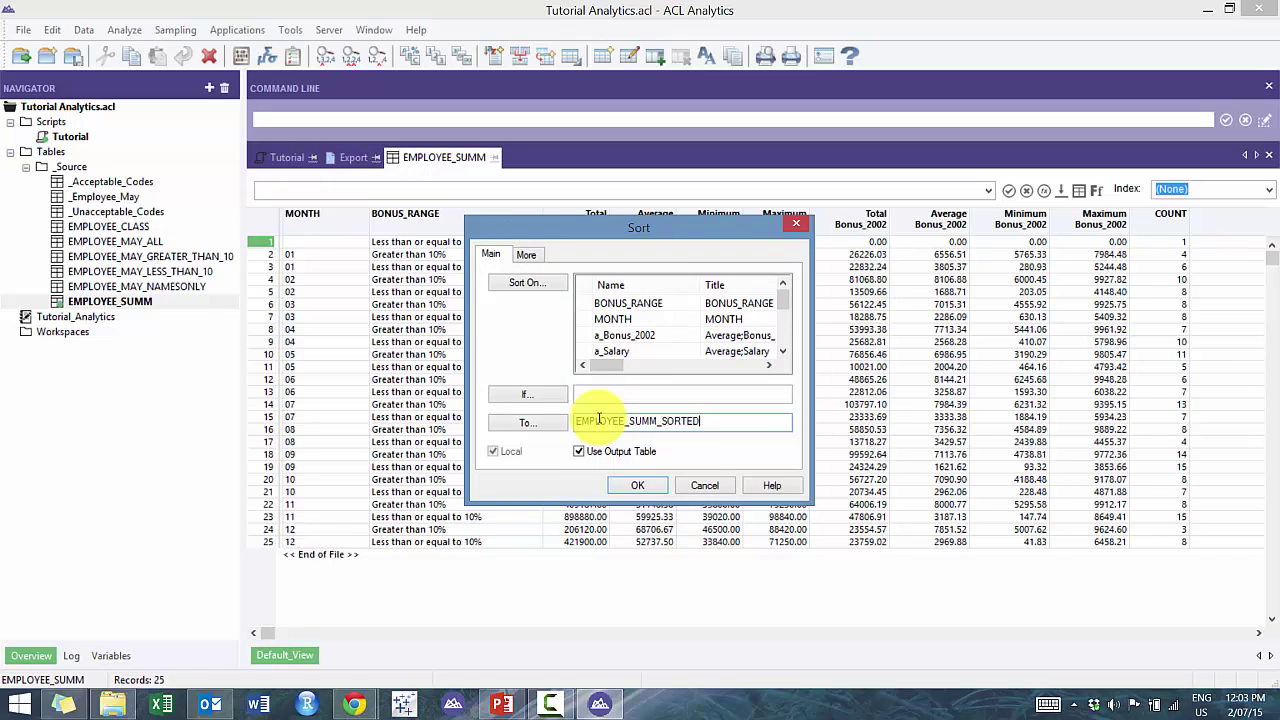
type("SUMM_SORTED")
left_click(632, 485)
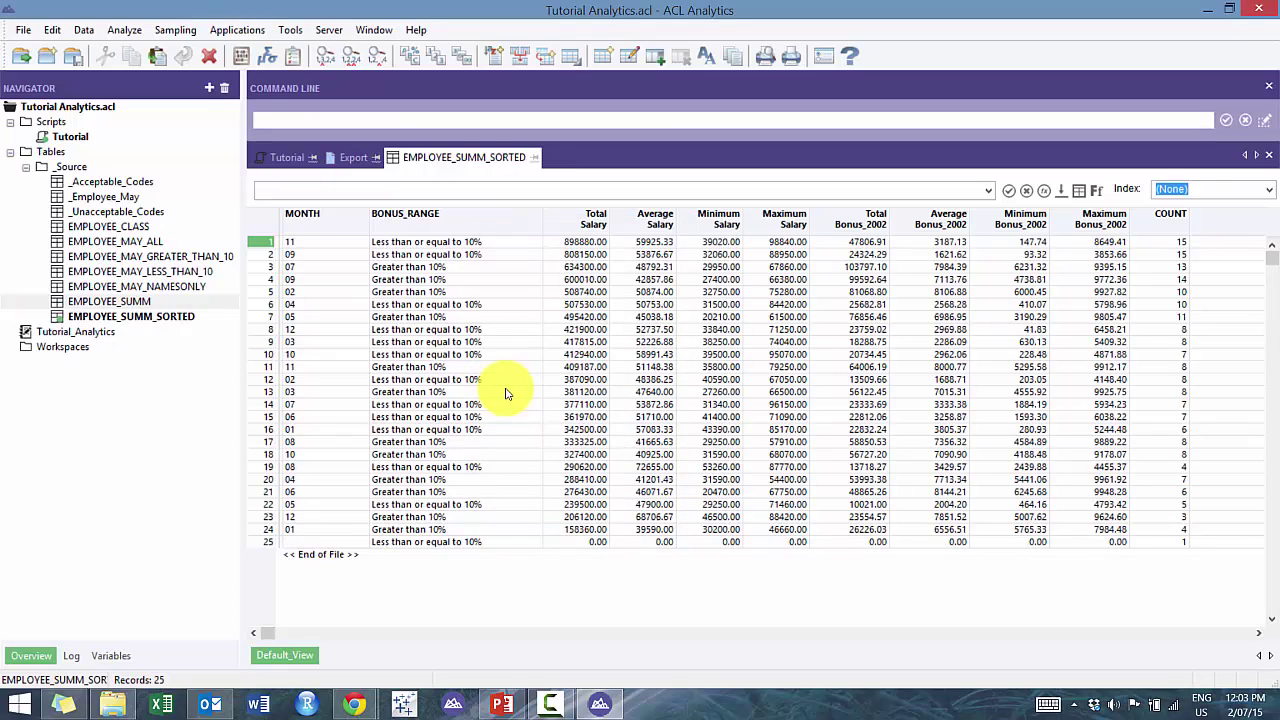
mouse_move(586, 241)
left_mouse_down()
mouse_move(586, 506)
mouse_move(600, 550)
left_mouse_up()
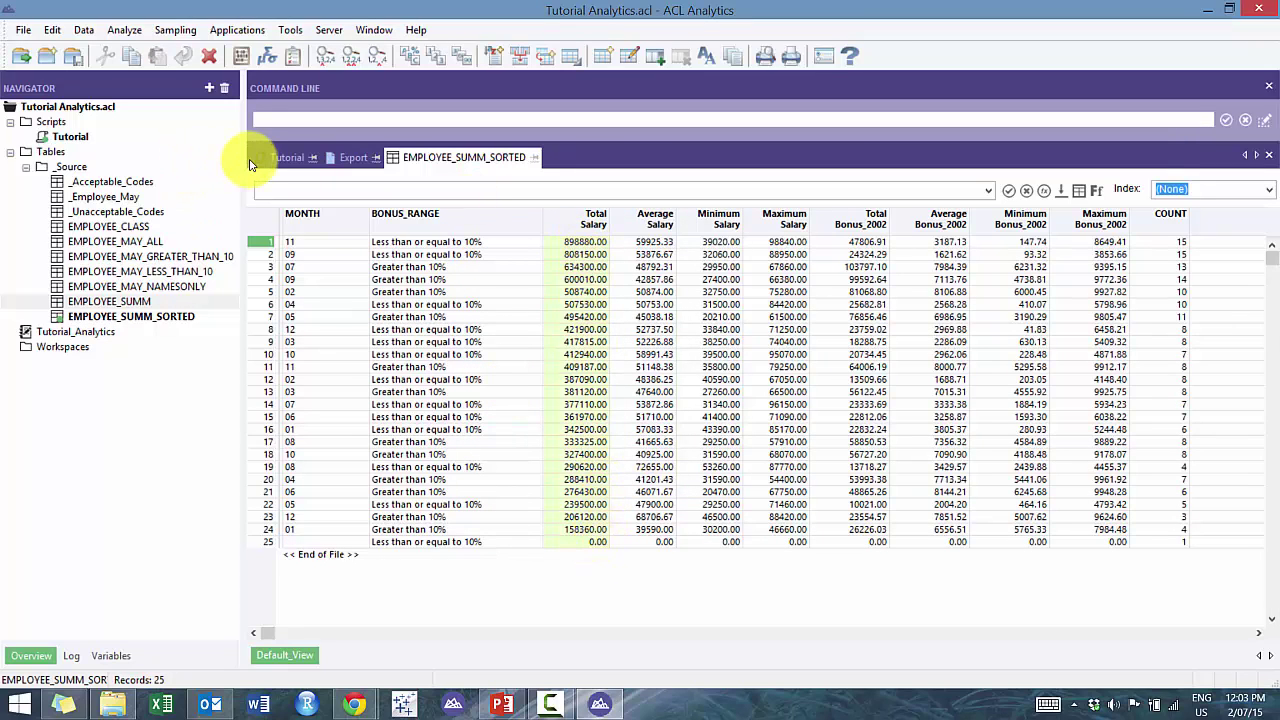
At the end of the Tutorial script, add an OPEN EMPLOYEE_SUMM line and begin a SORT ON line
left_click(287, 157)
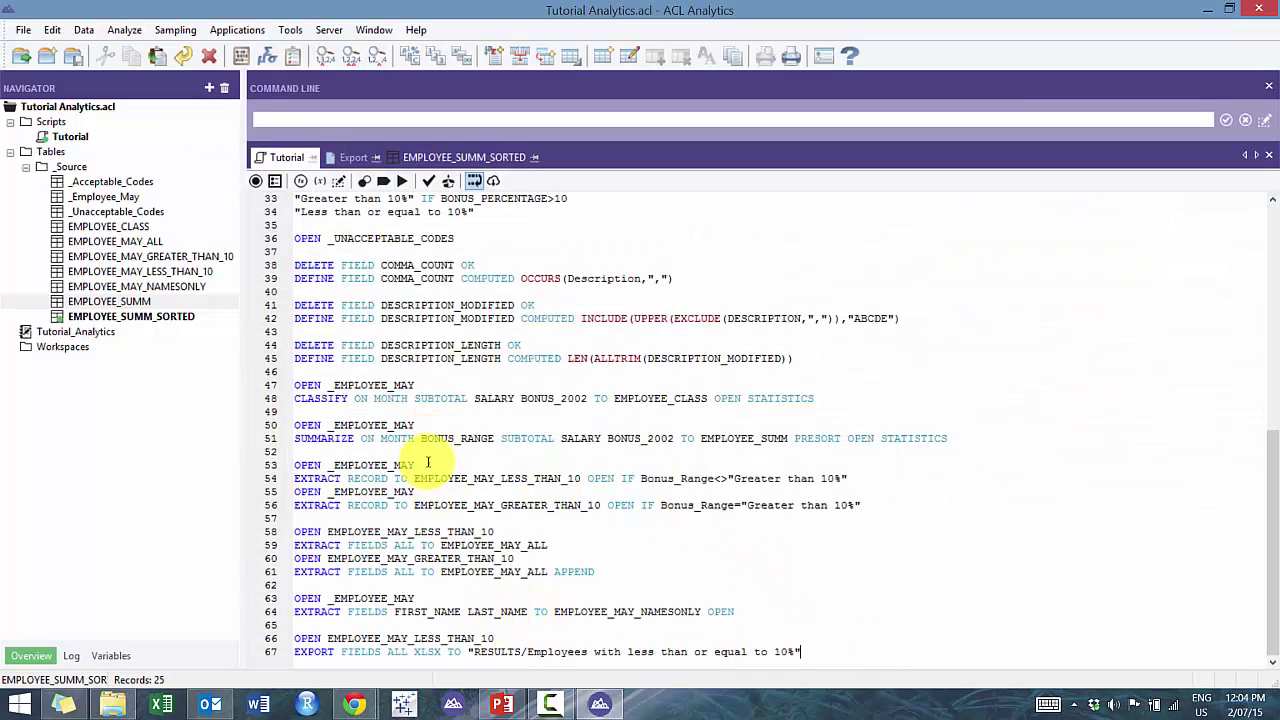
key("Return")
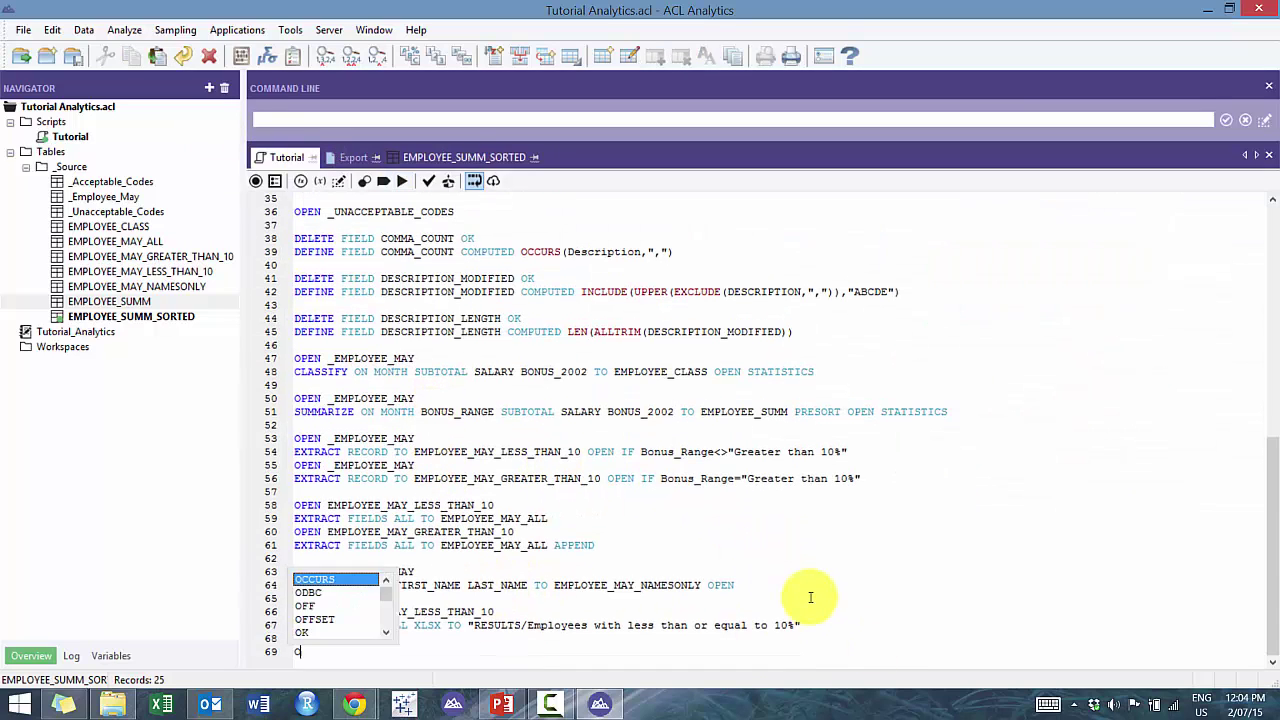
type("PEN EMPLOY")
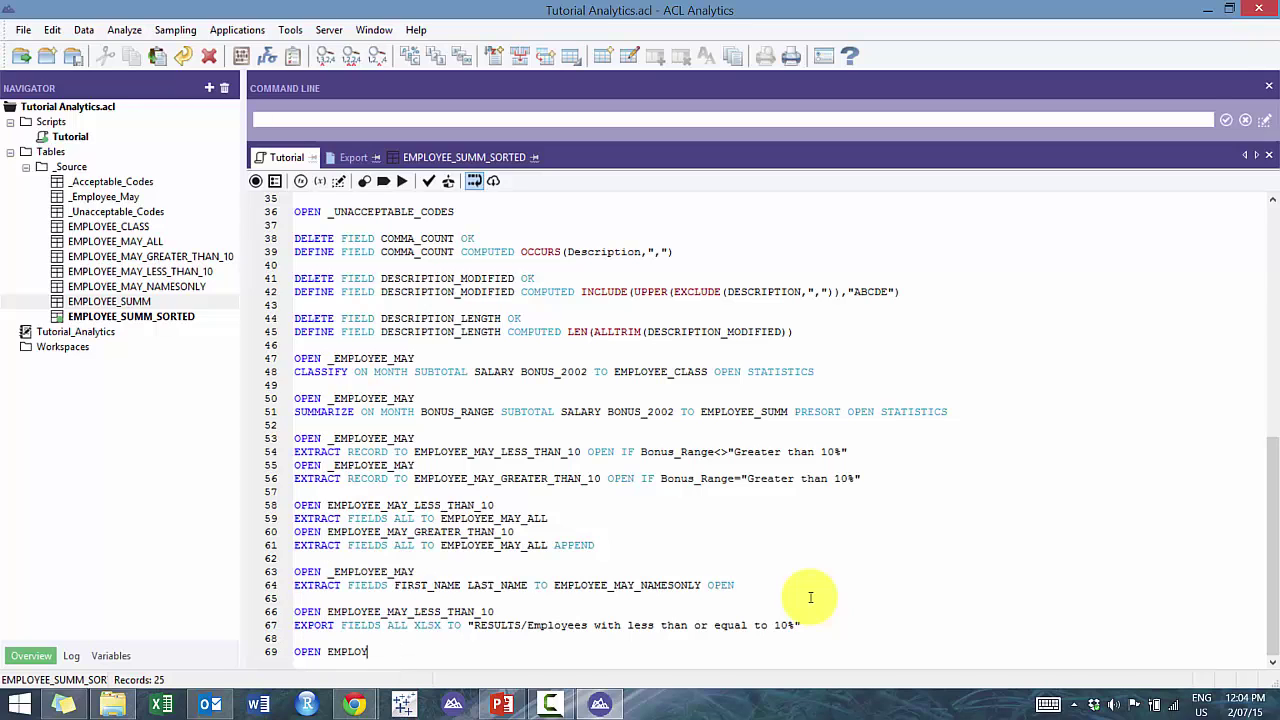
type("EE_SUMM")
key("Return")
type("SORT ON")
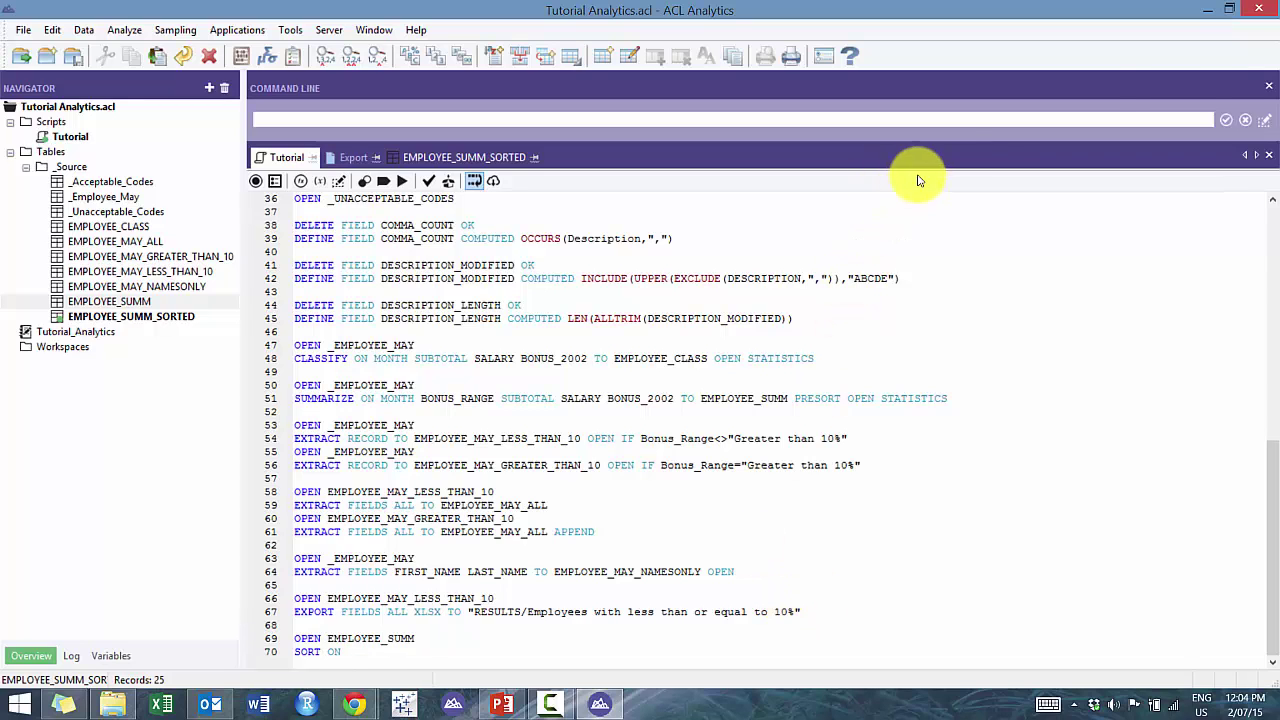
Finish the line as SORT ON Bonus_2002 D TO EMPLOYEE_SUMM_SORTED_BONUS OPEN, using the field name copied from EMPLOYEE_SUMM_SORTED
left_click(468, 159)
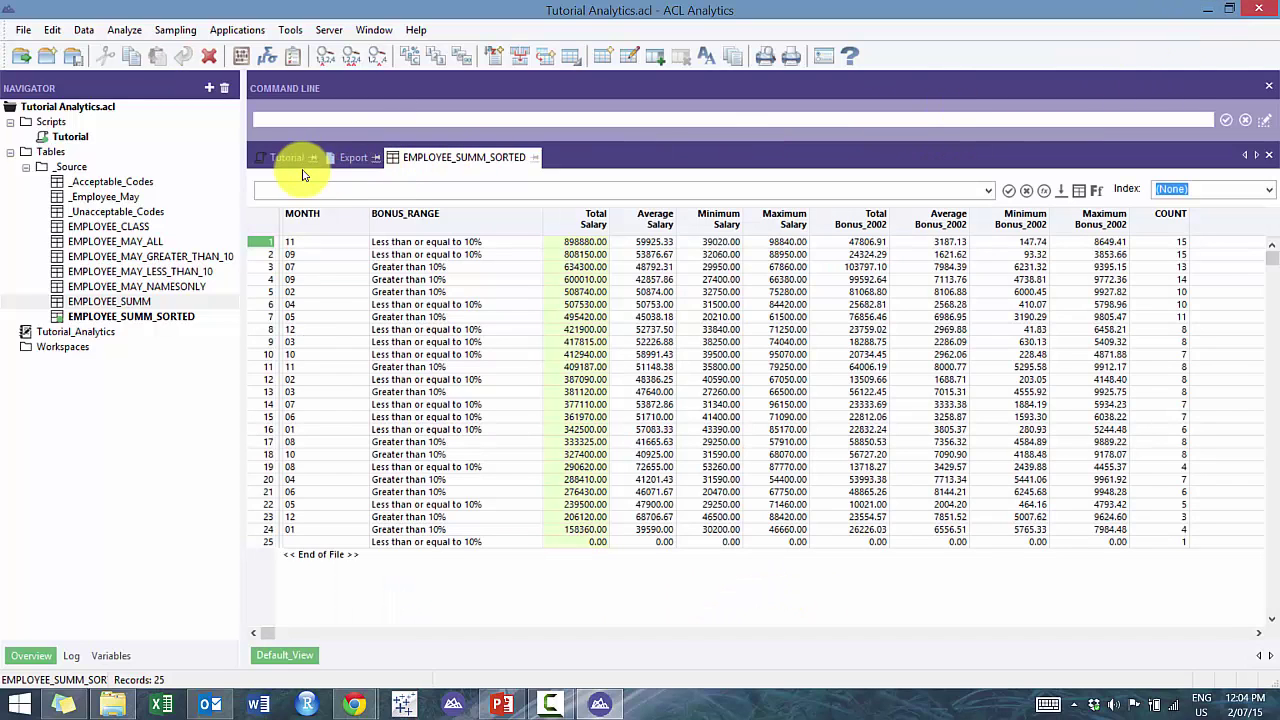
double_click(866, 219)
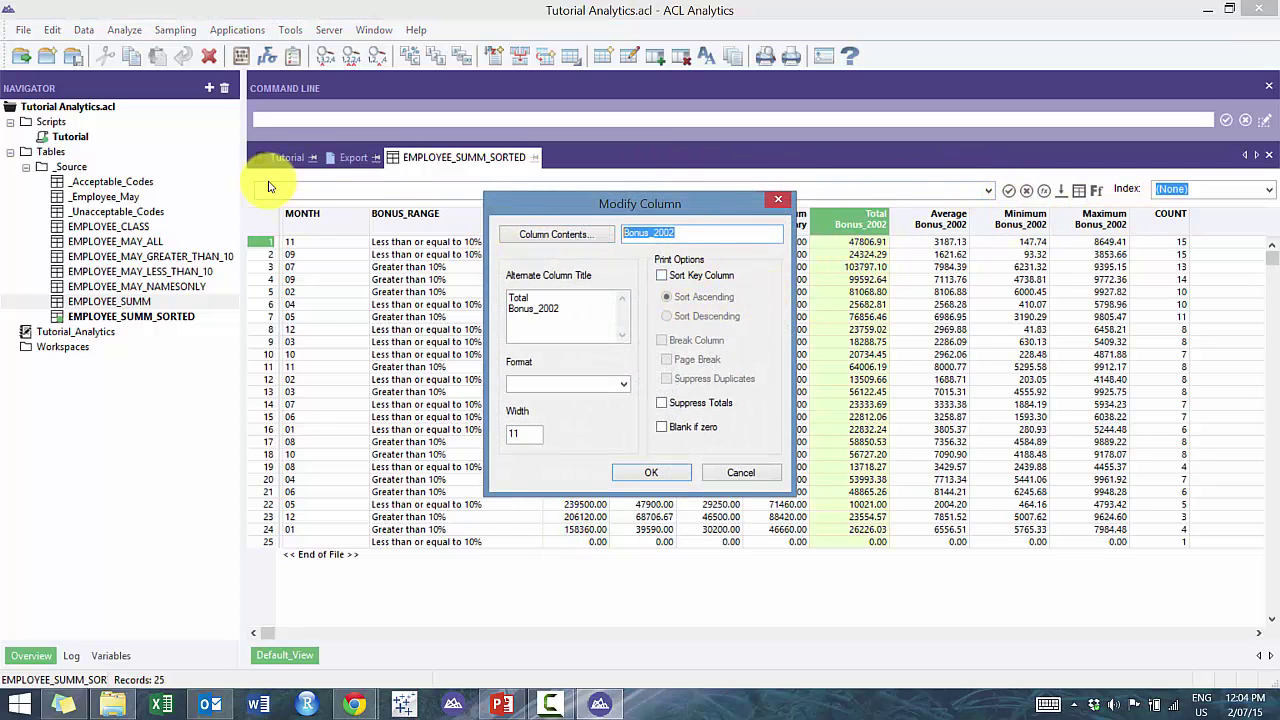
key("Escape")
left_click(287, 158)
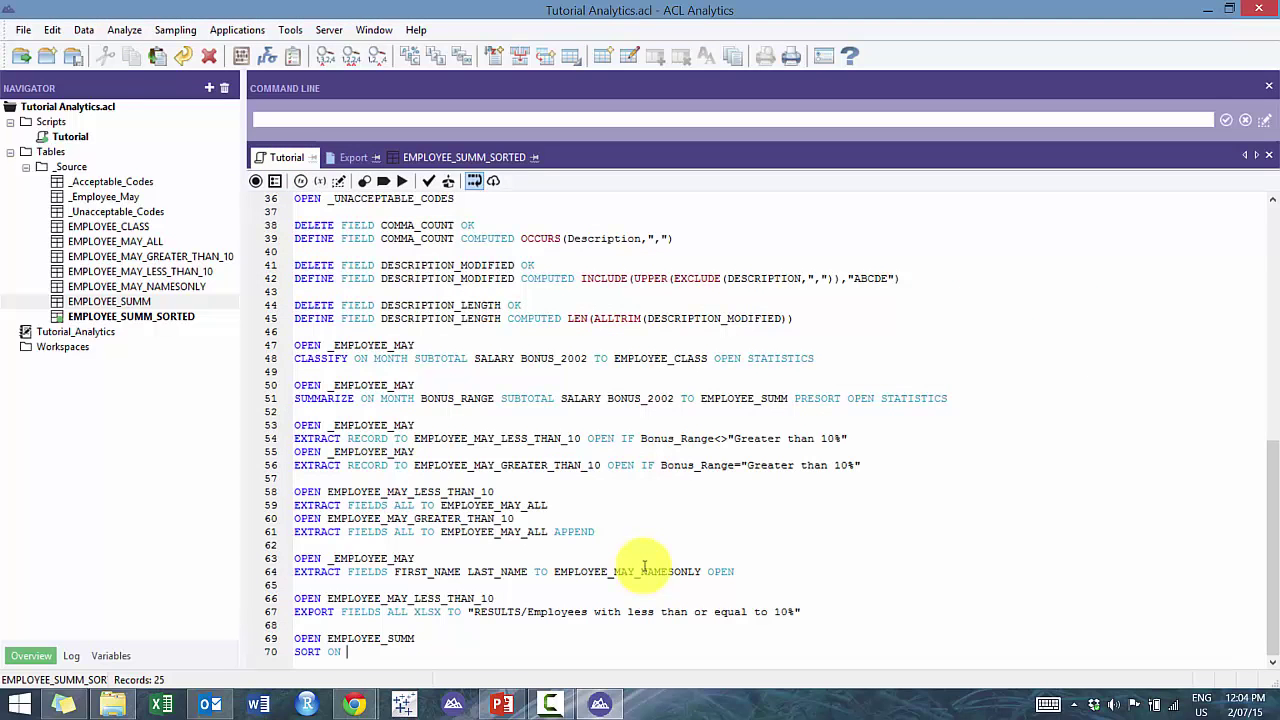
type("Bonus_2002")
type("D")
type("TO EMPLOYEE_SUMM_SORTED_BONUS OPEN")
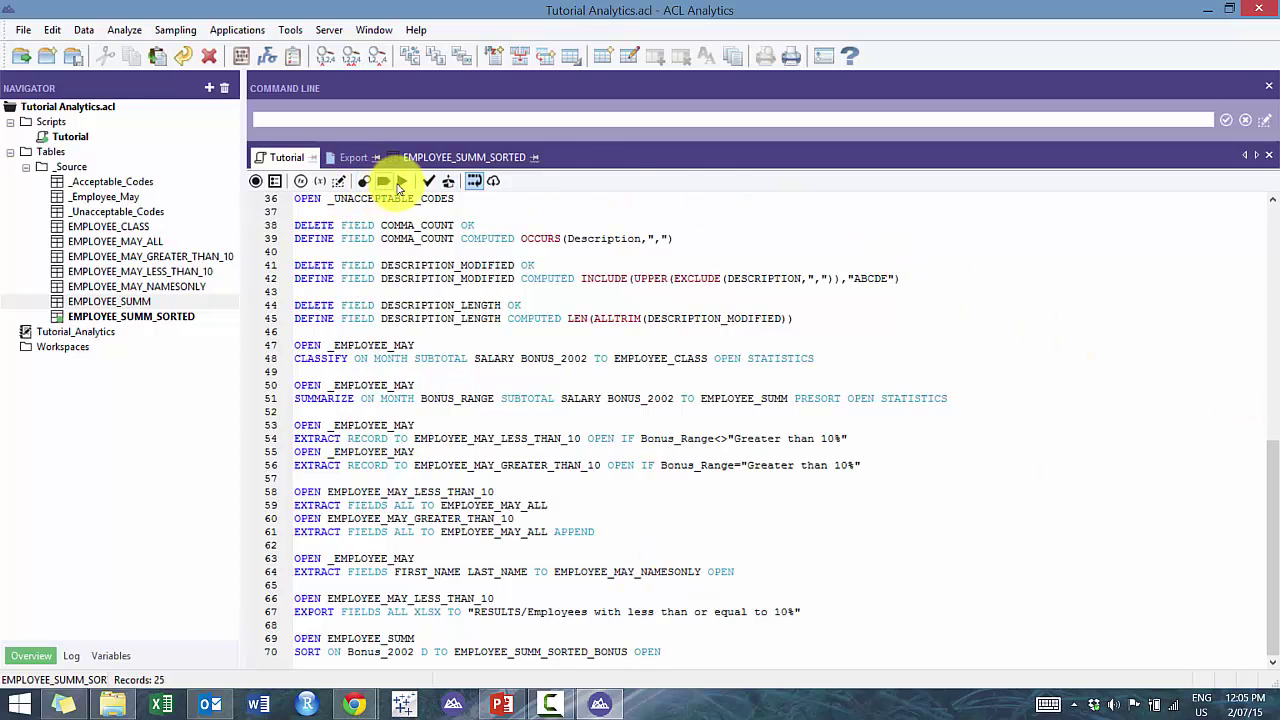
Run the Tutorial script, then quick-sort EMPLOYEE_SUMM_SORTED_BONUS descending by Total Salary
left_click(401, 180)
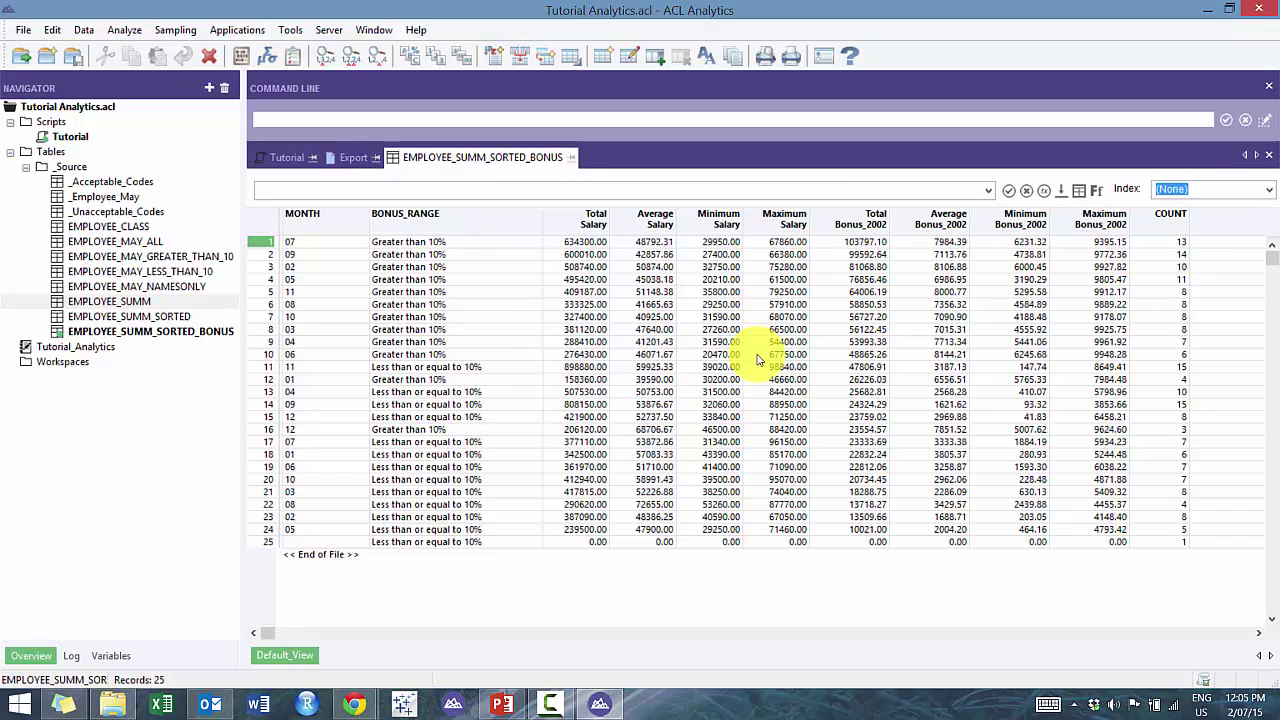
right_click(558, 220)
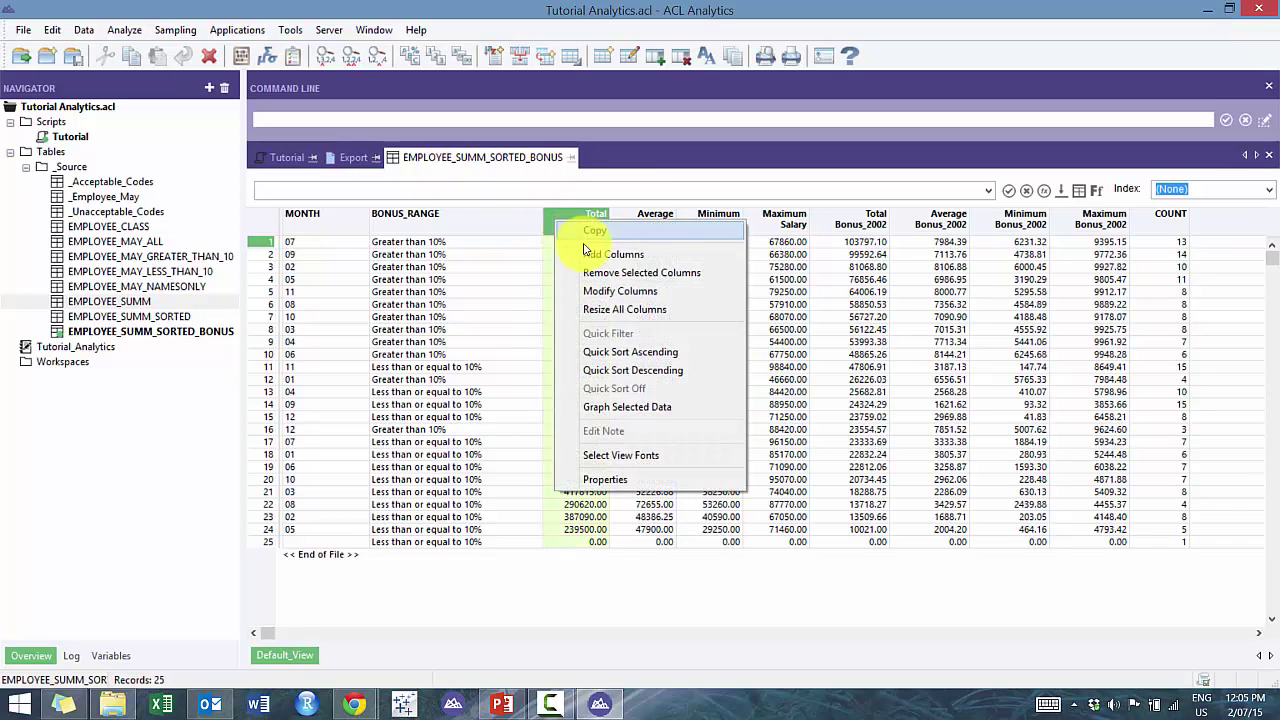
left_click(633, 370)
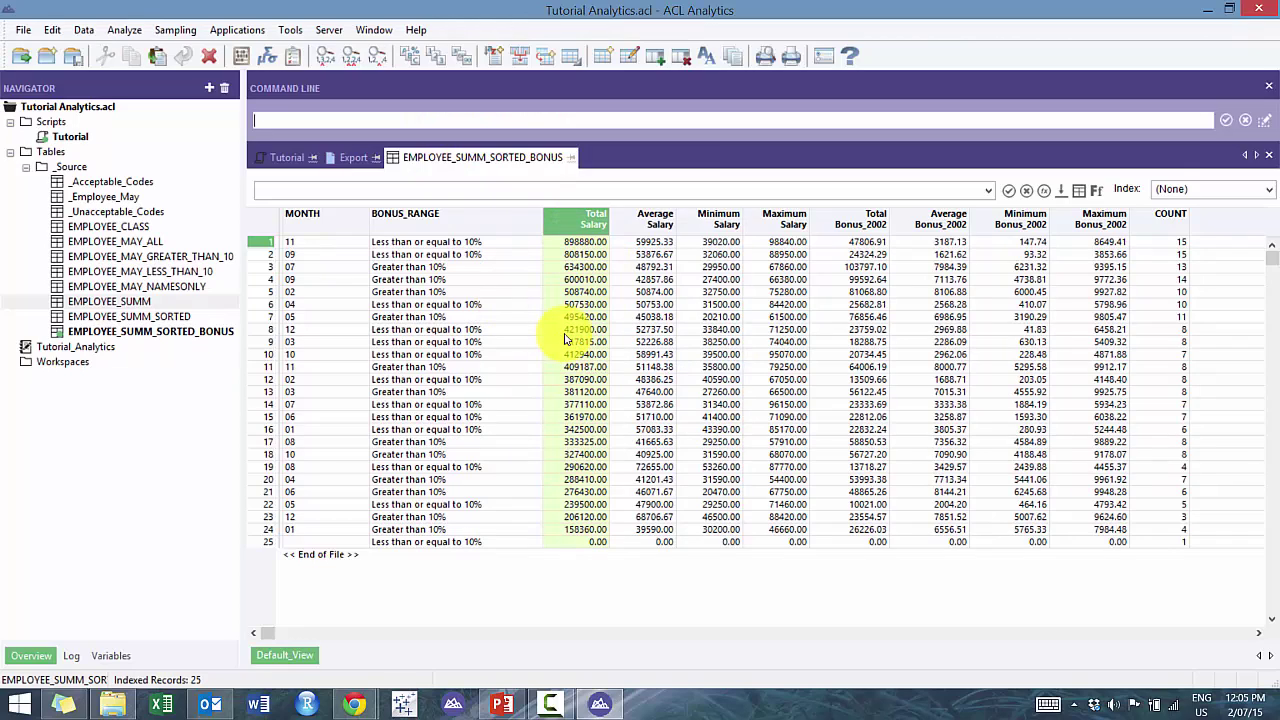